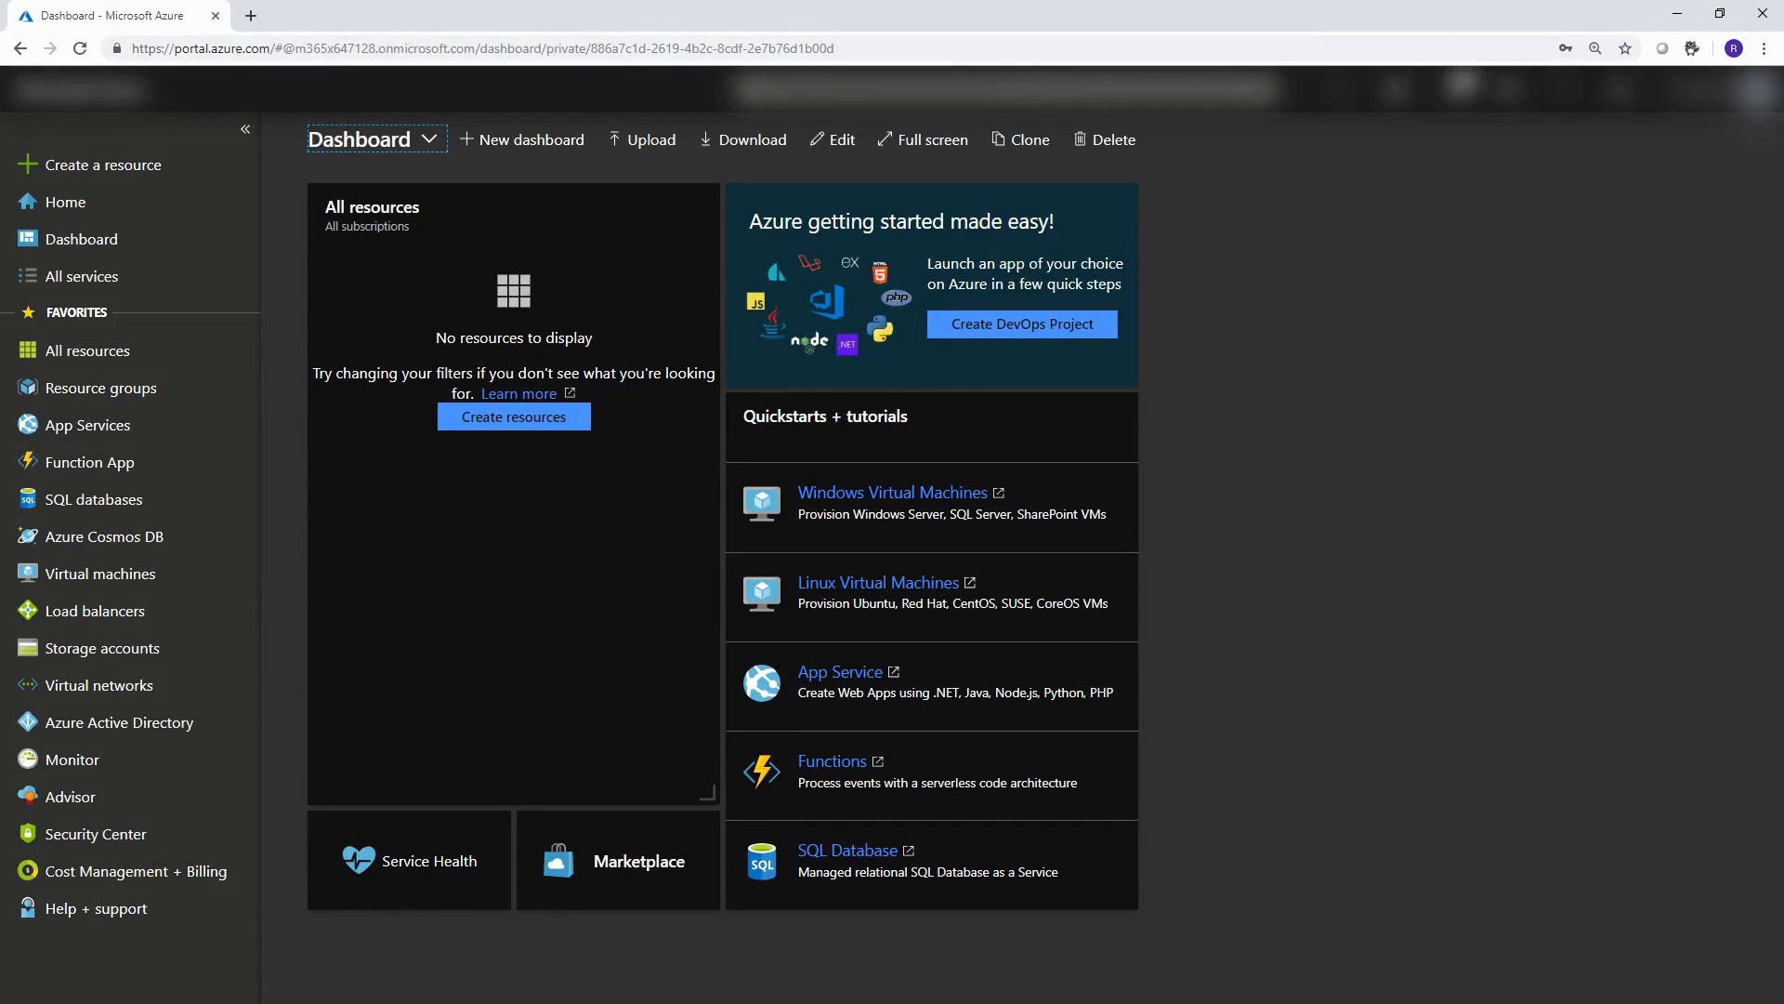
- Open the Conditional Access policies of the Contoso directory in Azure Active Directory
left_click(155, 736)
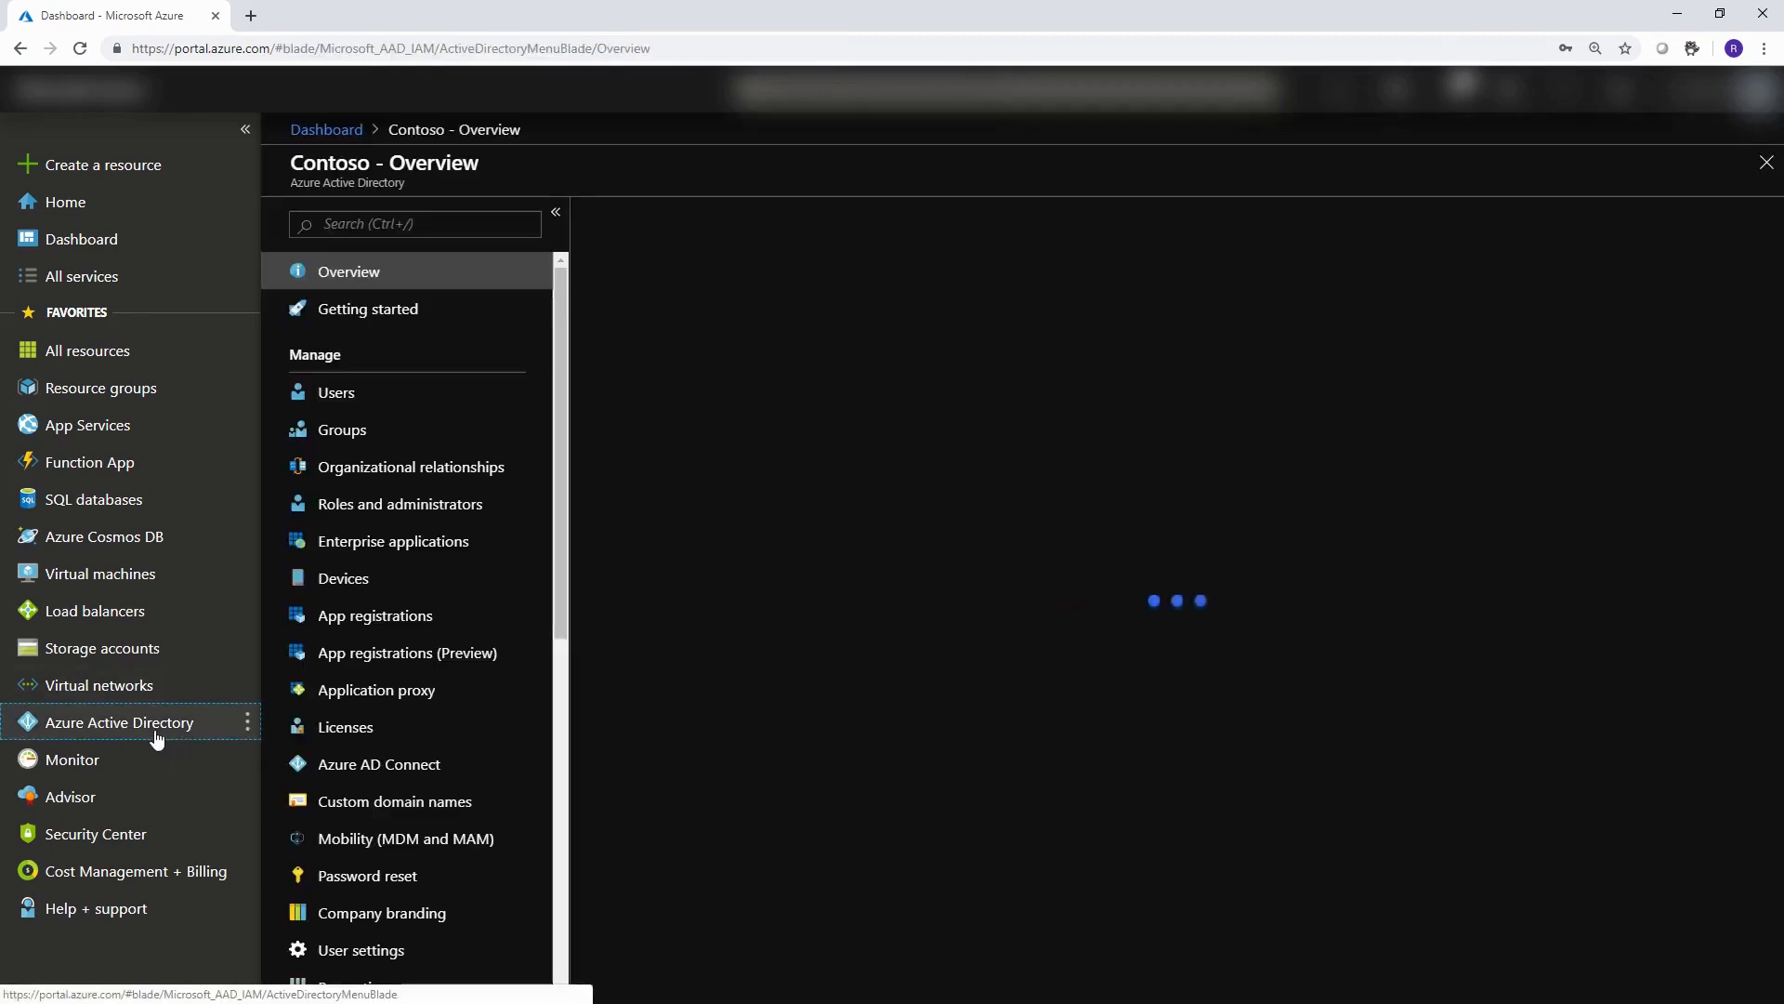
scroll(362, 681, "down", 5)
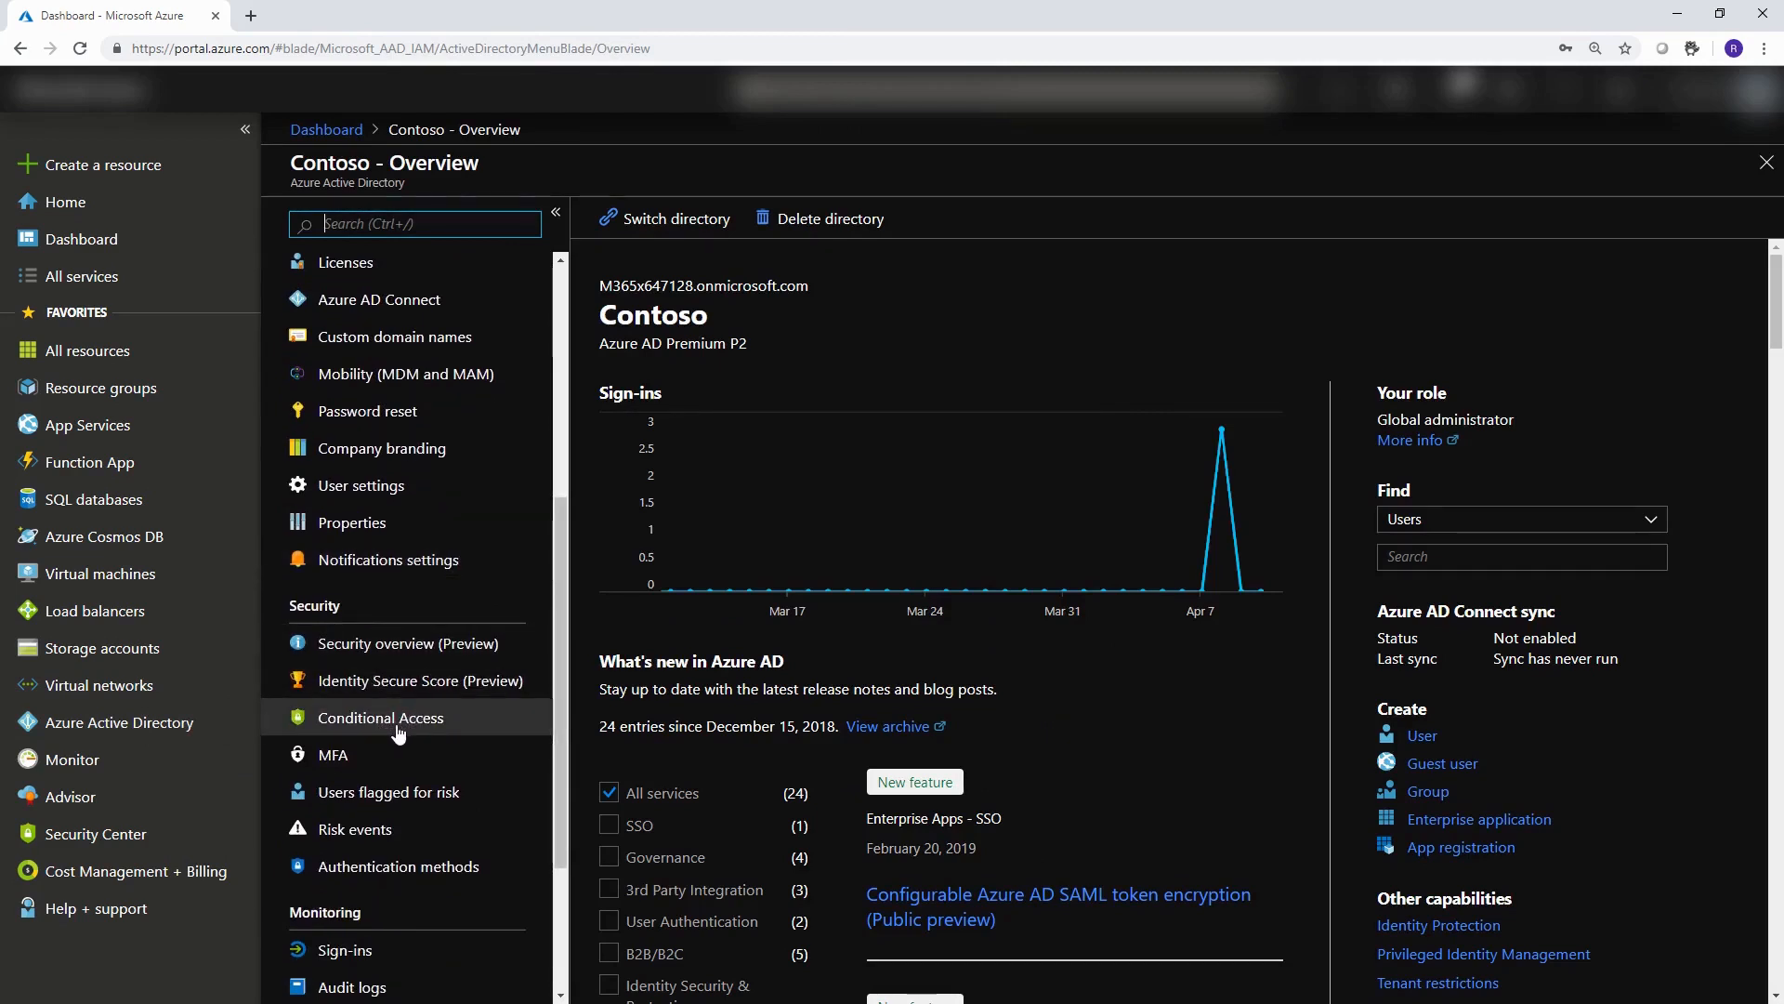
left_click(400, 734)
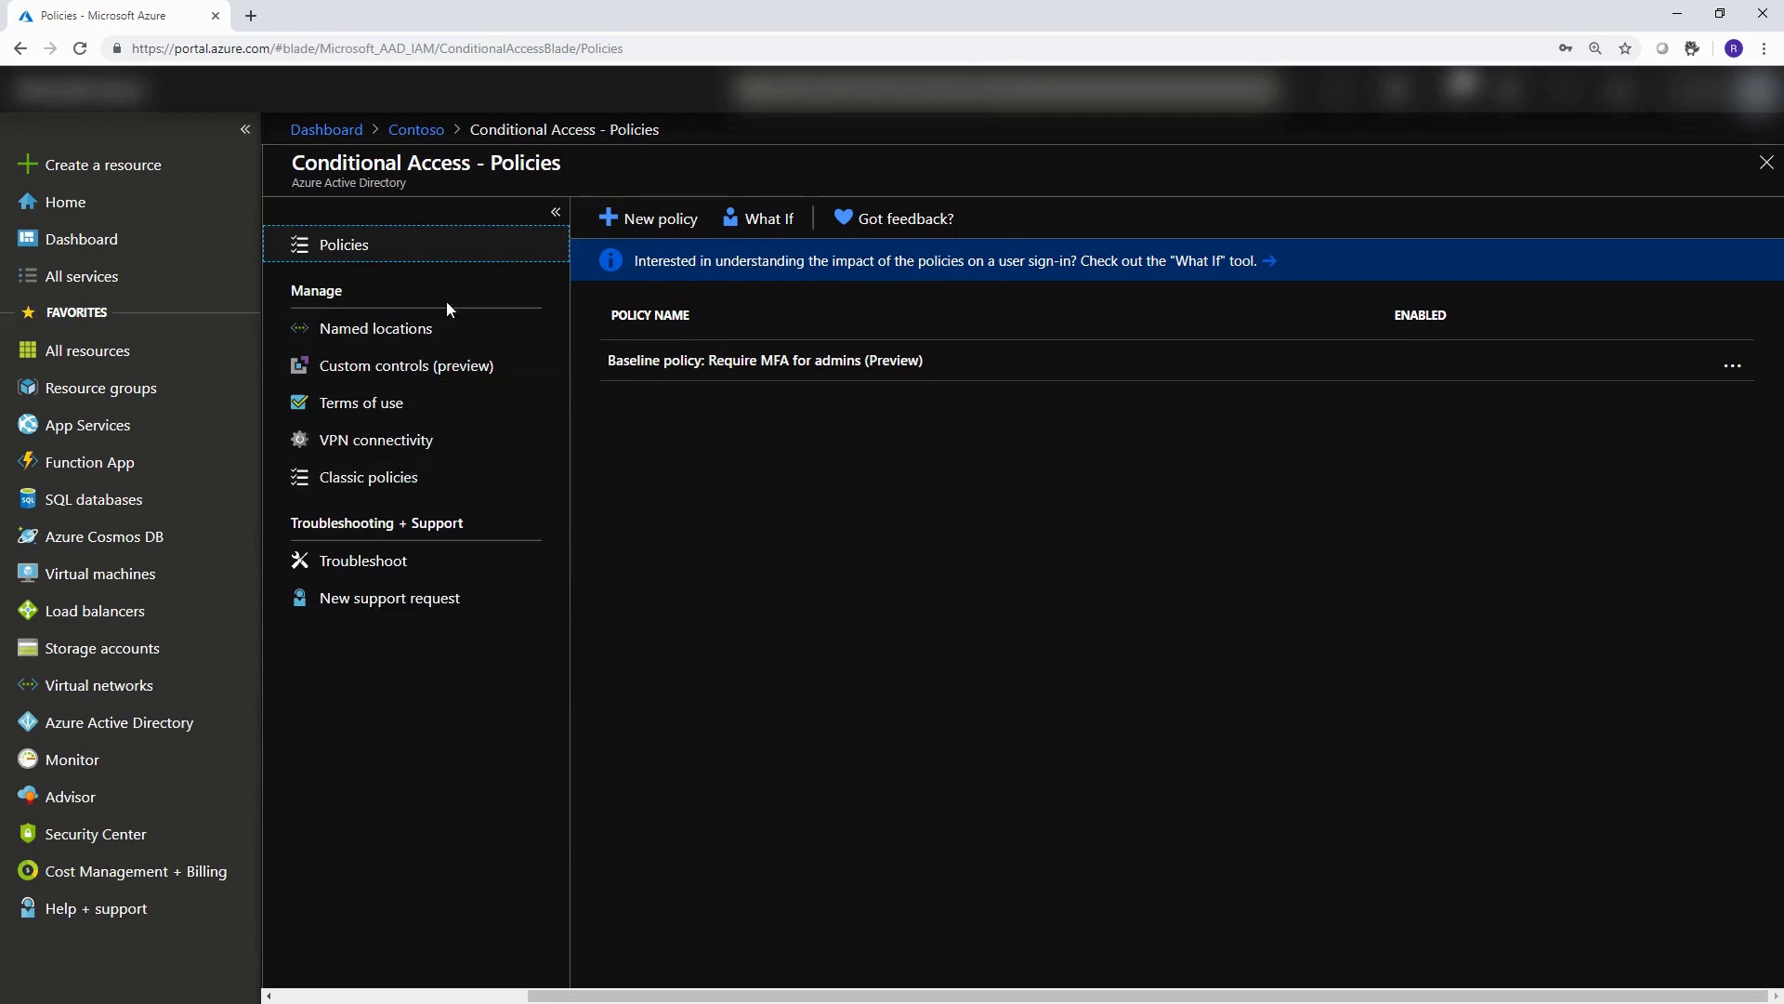
- Review the named locations, custom controls and terms of use settings, including the form for new terms of use
left_click(467, 334)
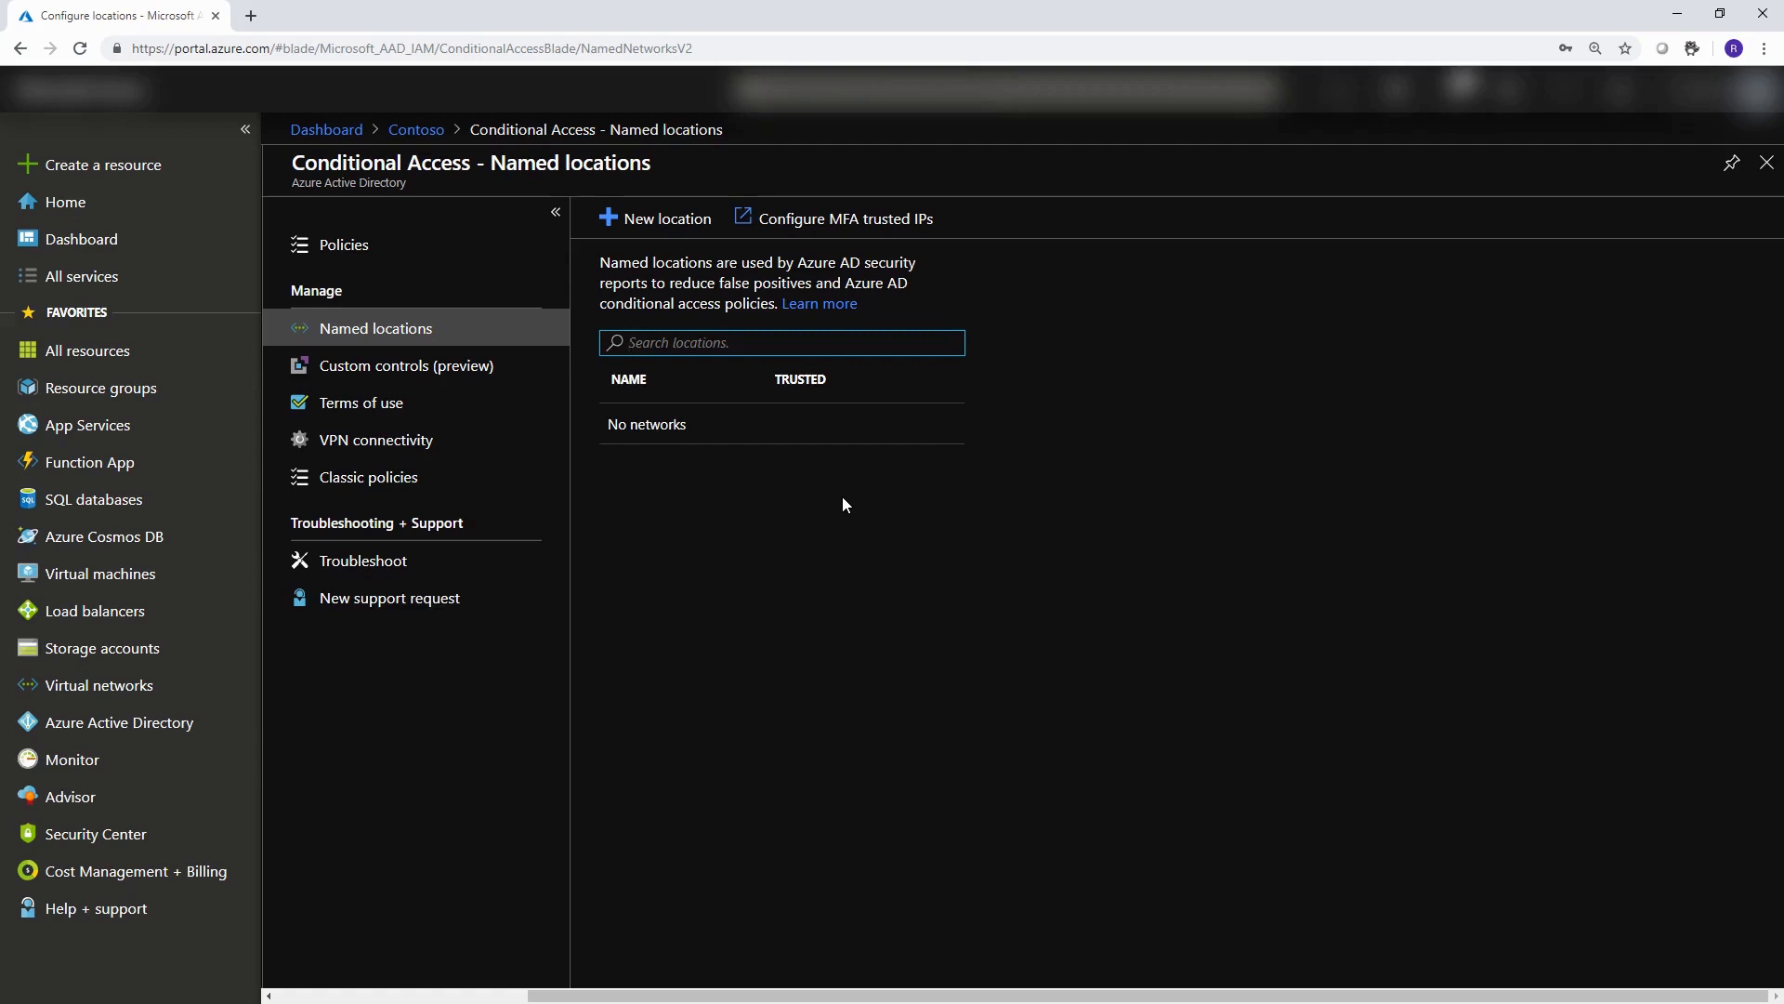
left_click(482, 385)
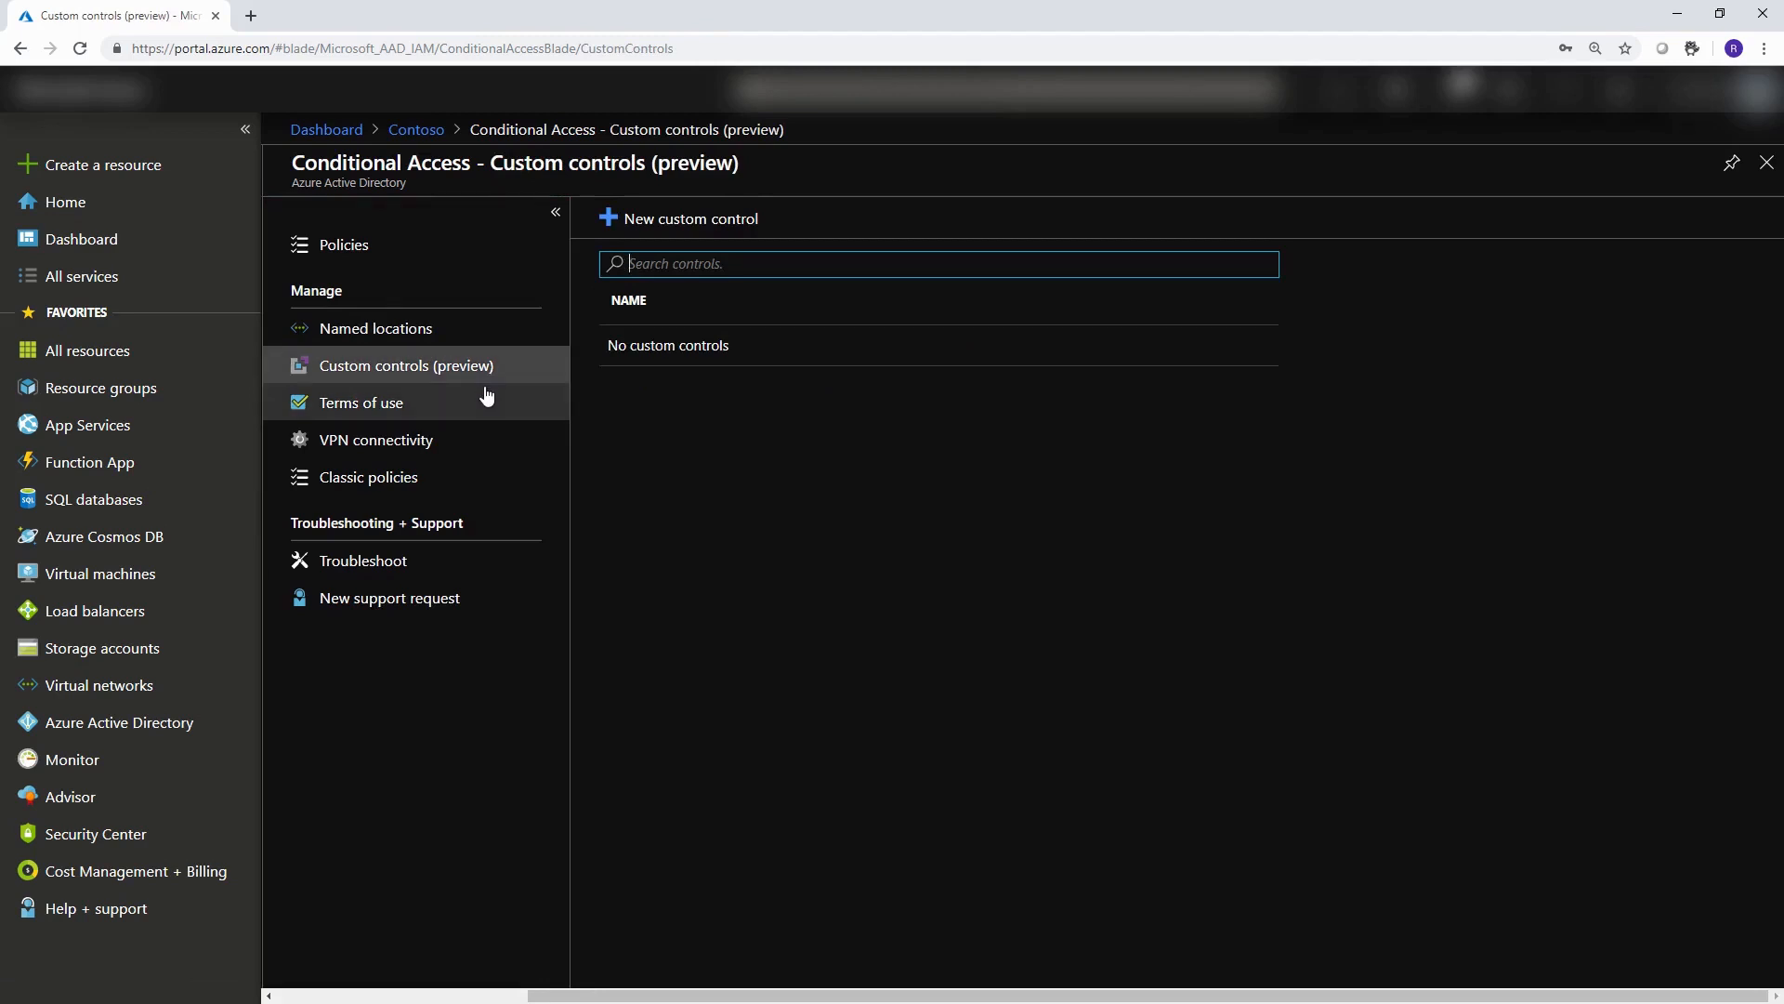
left_click(474, 405)
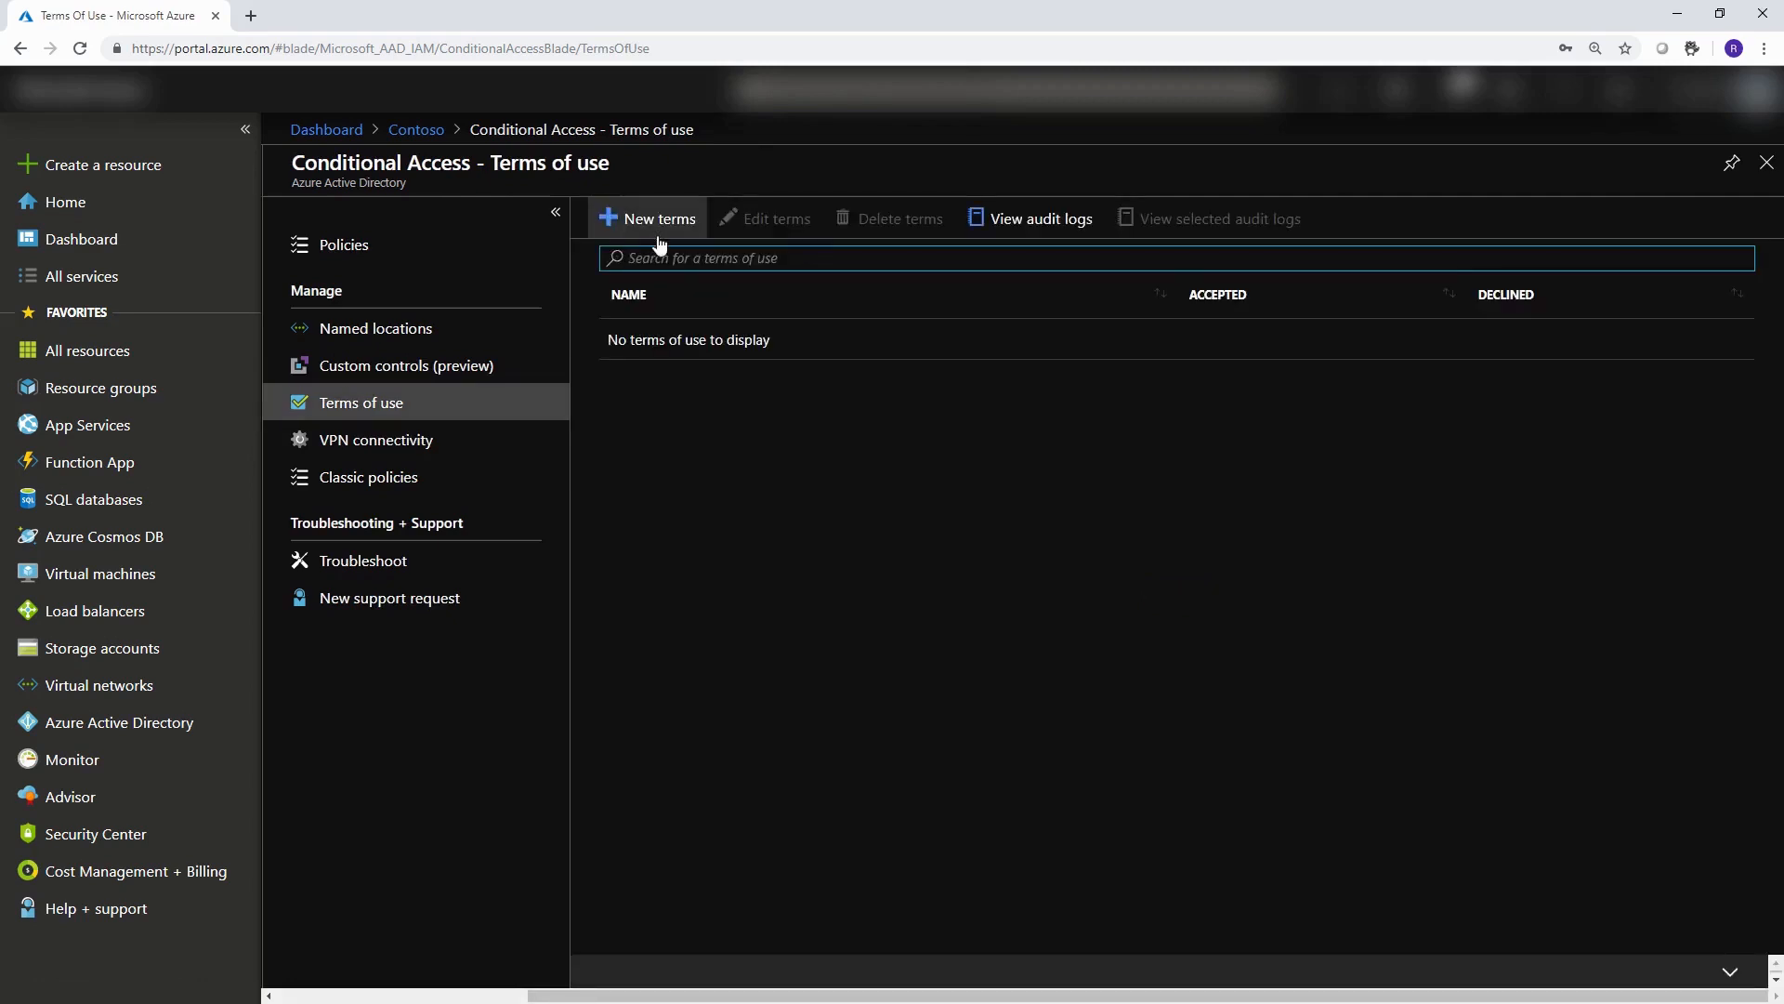
left_click(656, 221)
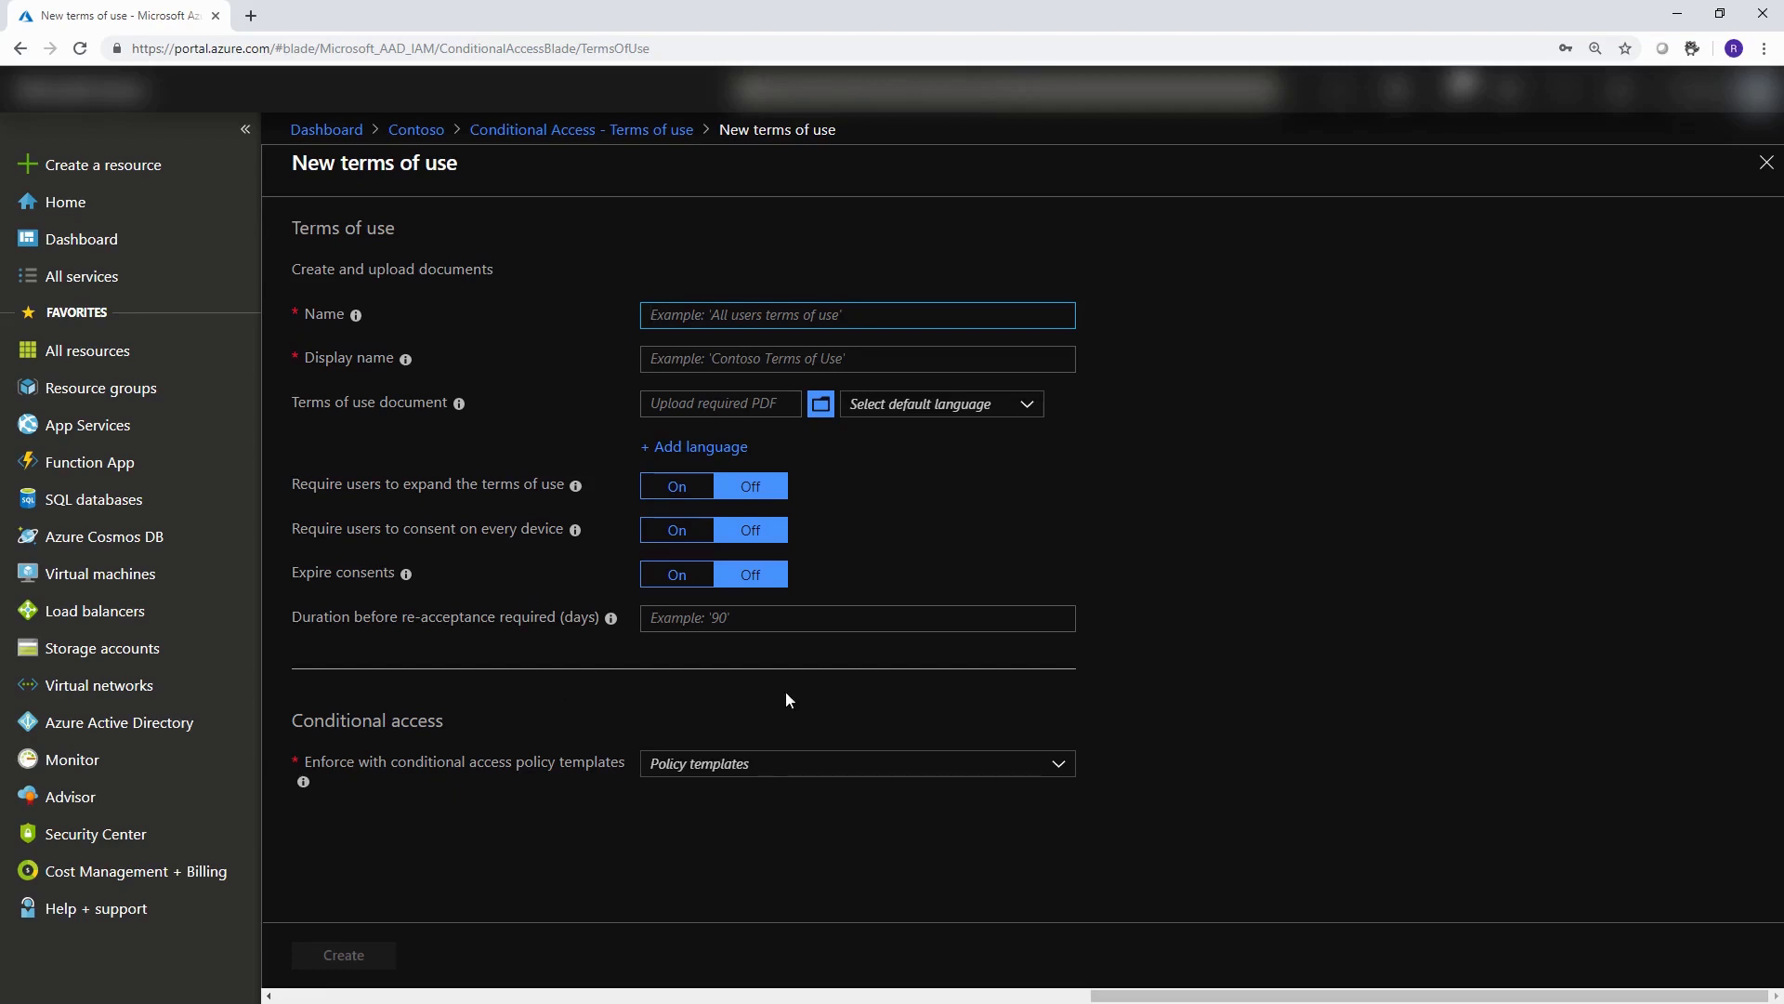
left_click(1767, 162)
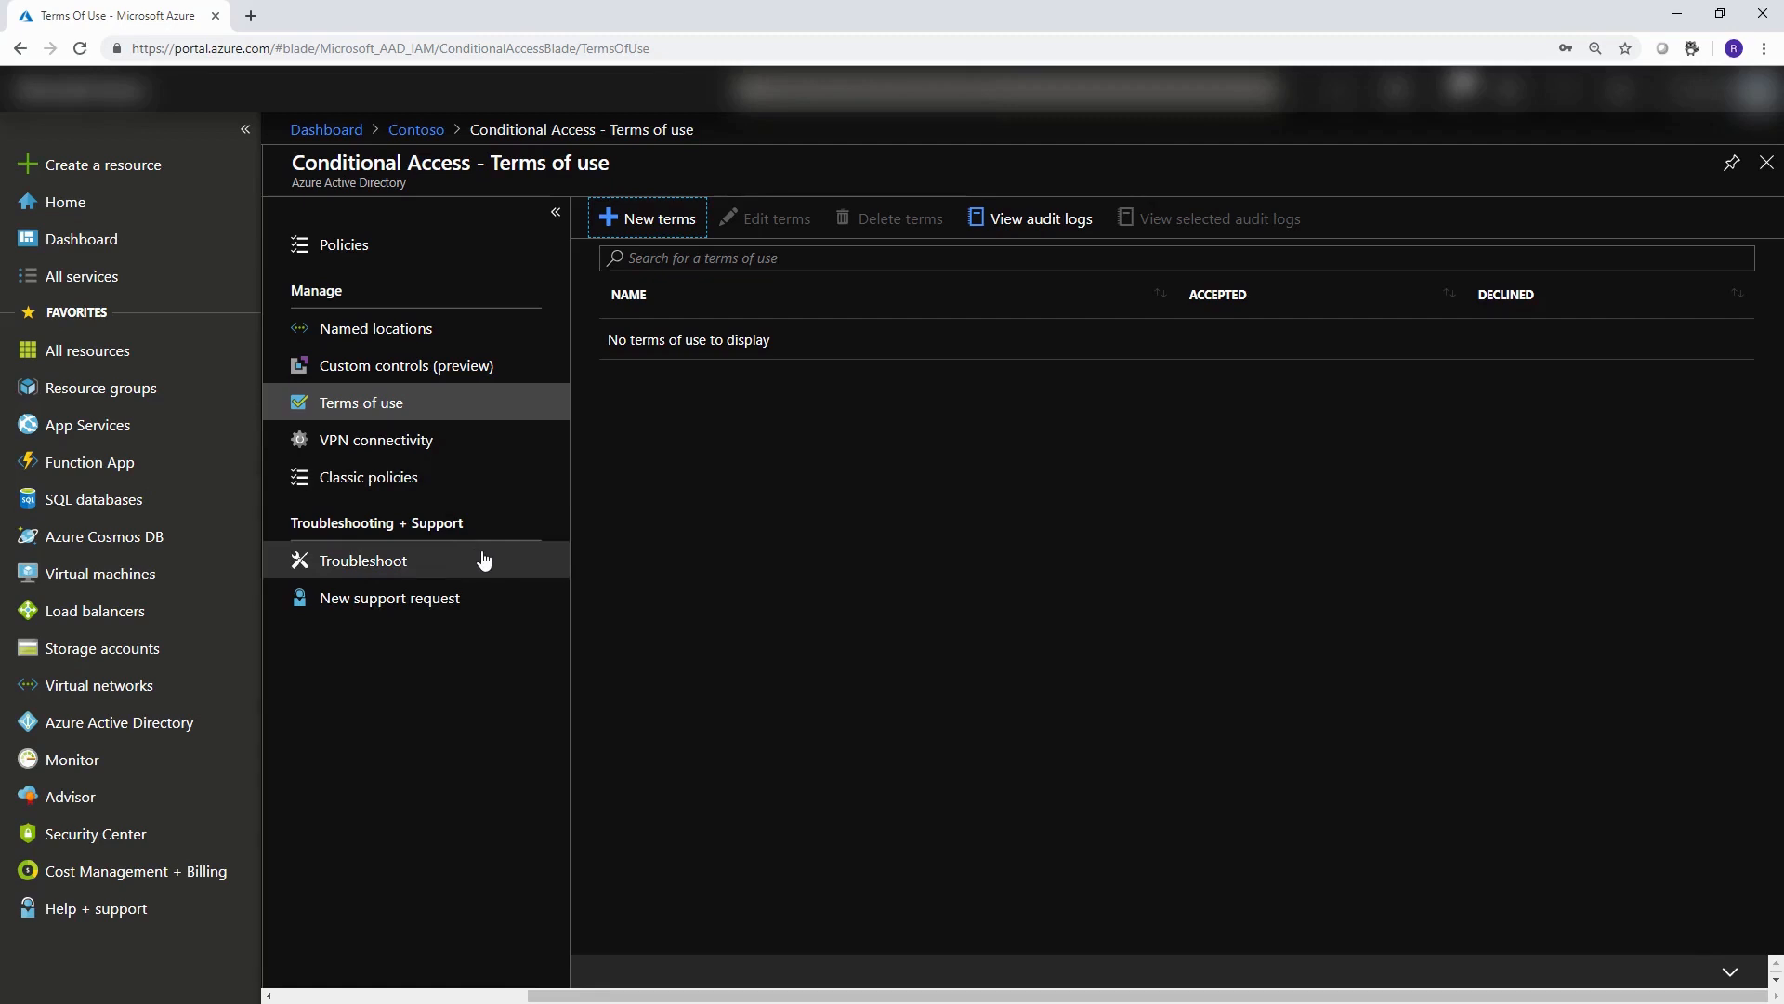
- Start a new Conditional Access policy named "MFA for medium risk users"
left_click(400, 258)
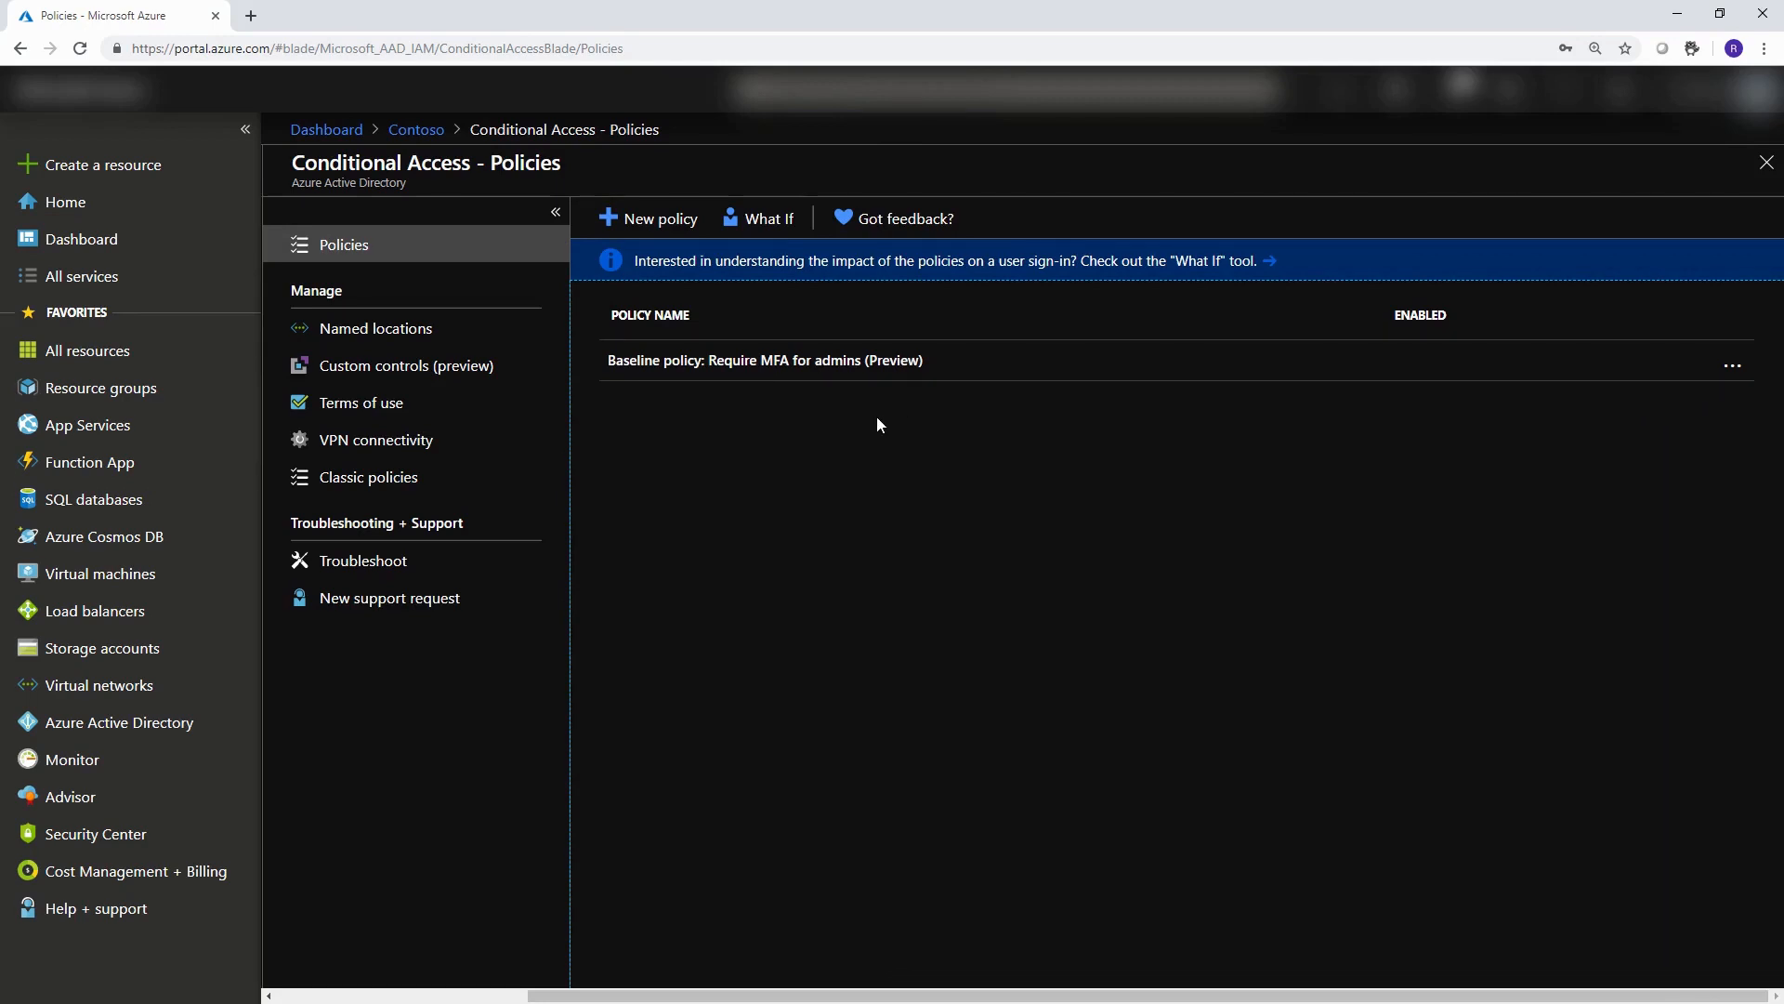
left_click(679, 231)
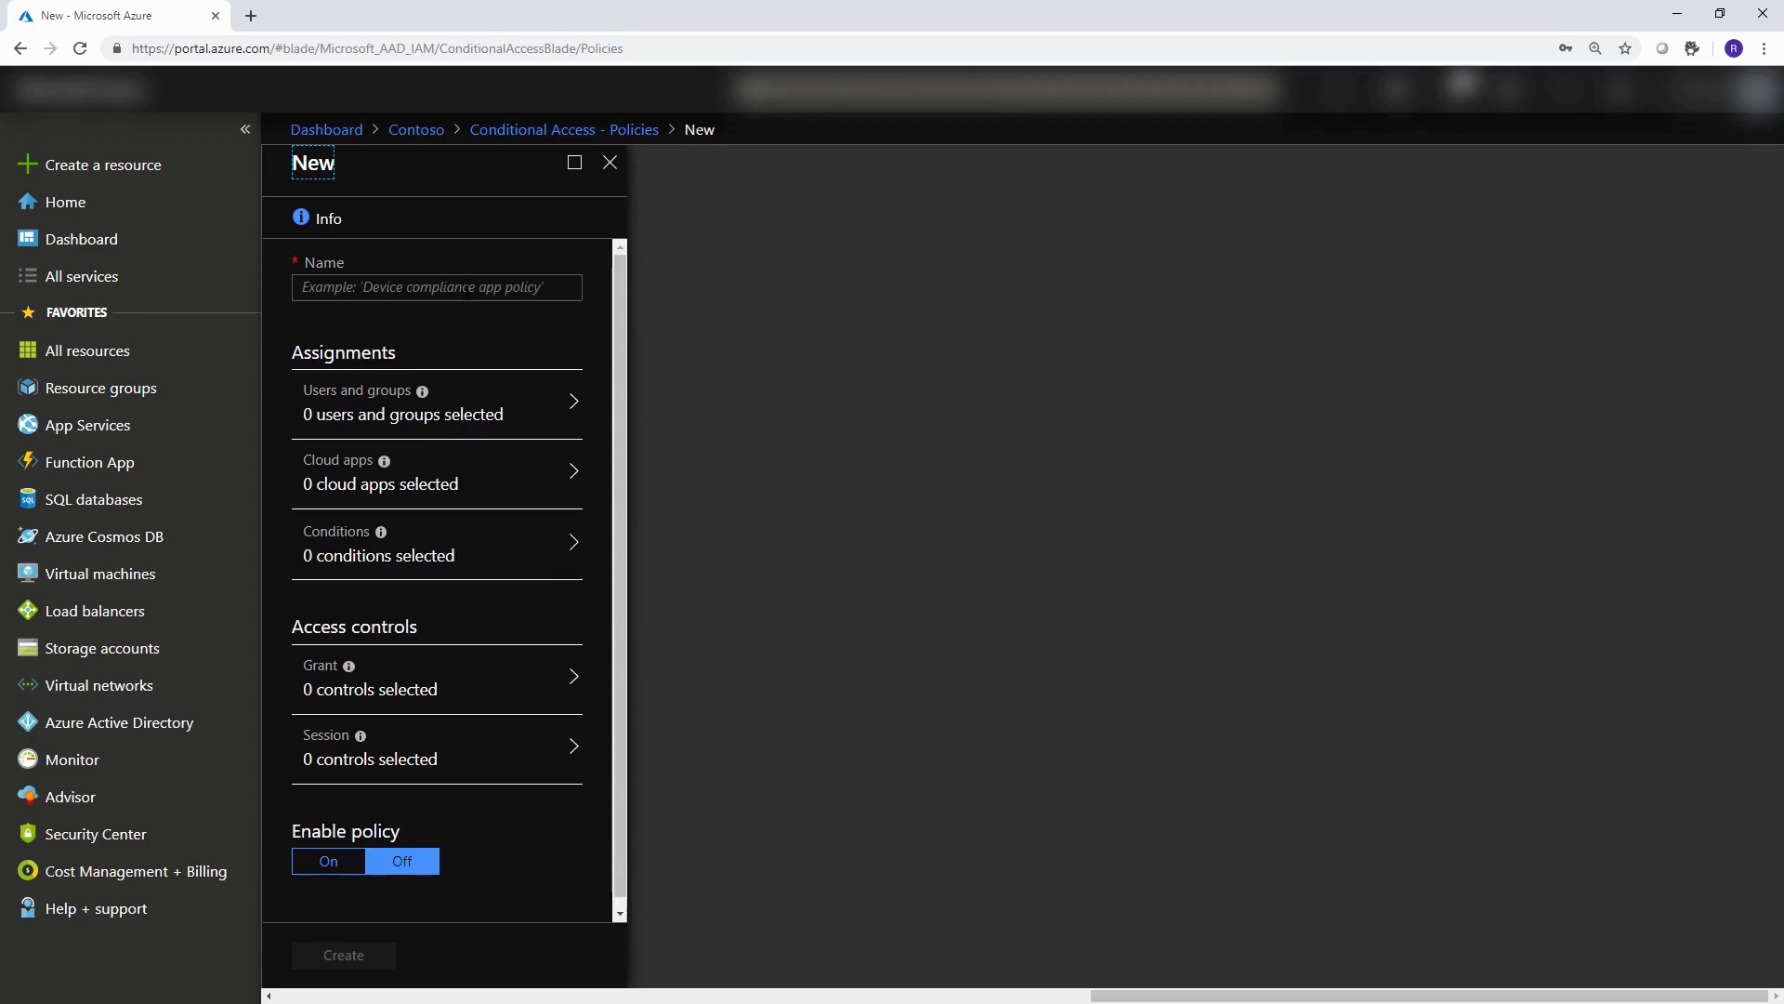
left_click(467, 289)
type("MFA ")
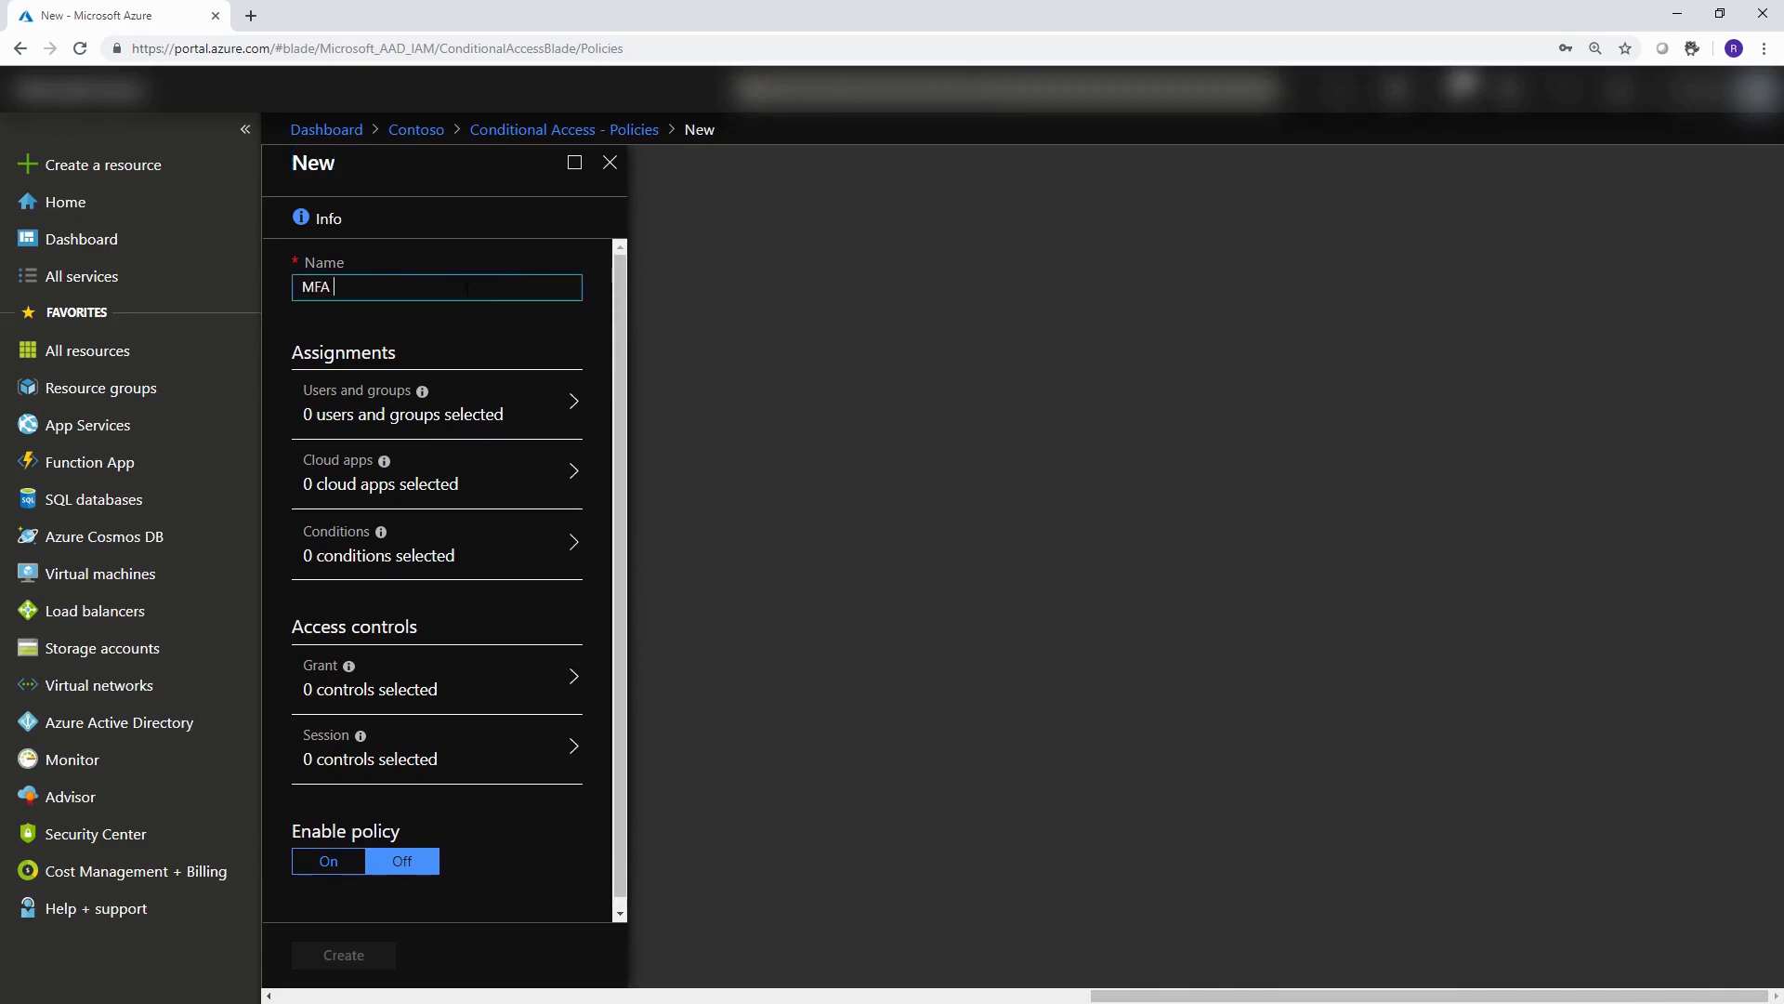
type("for medium risk users")
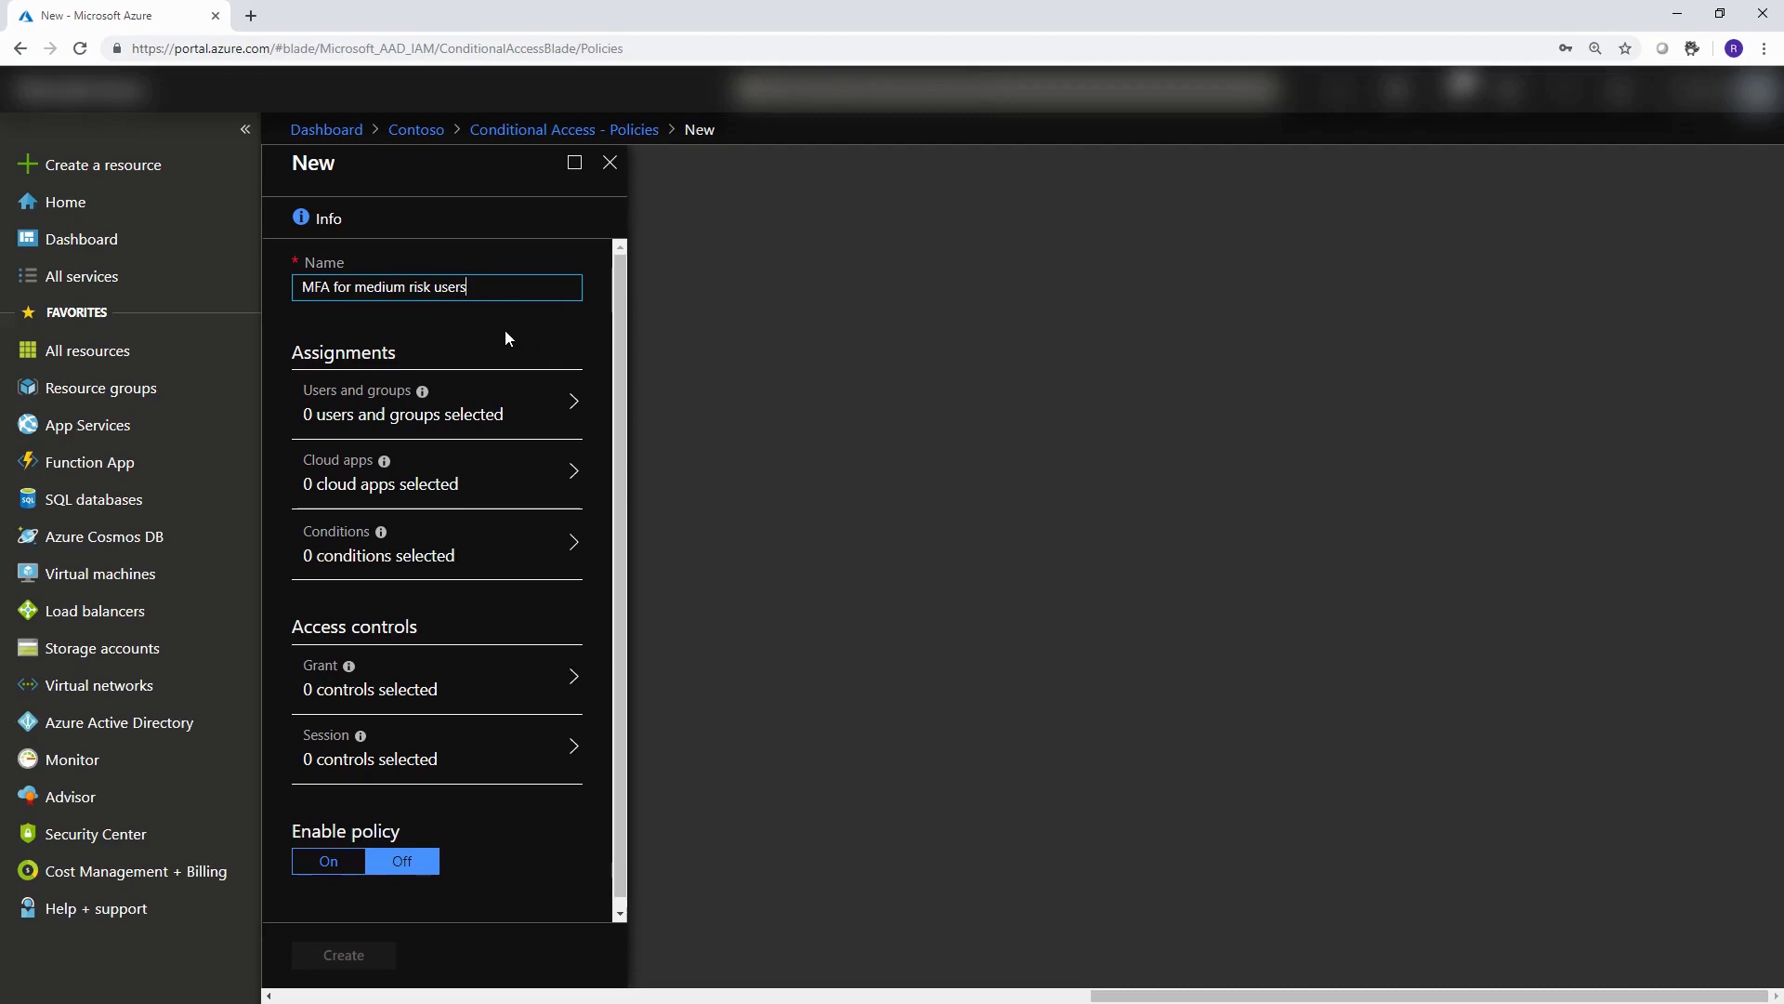
left_click(505, 333)
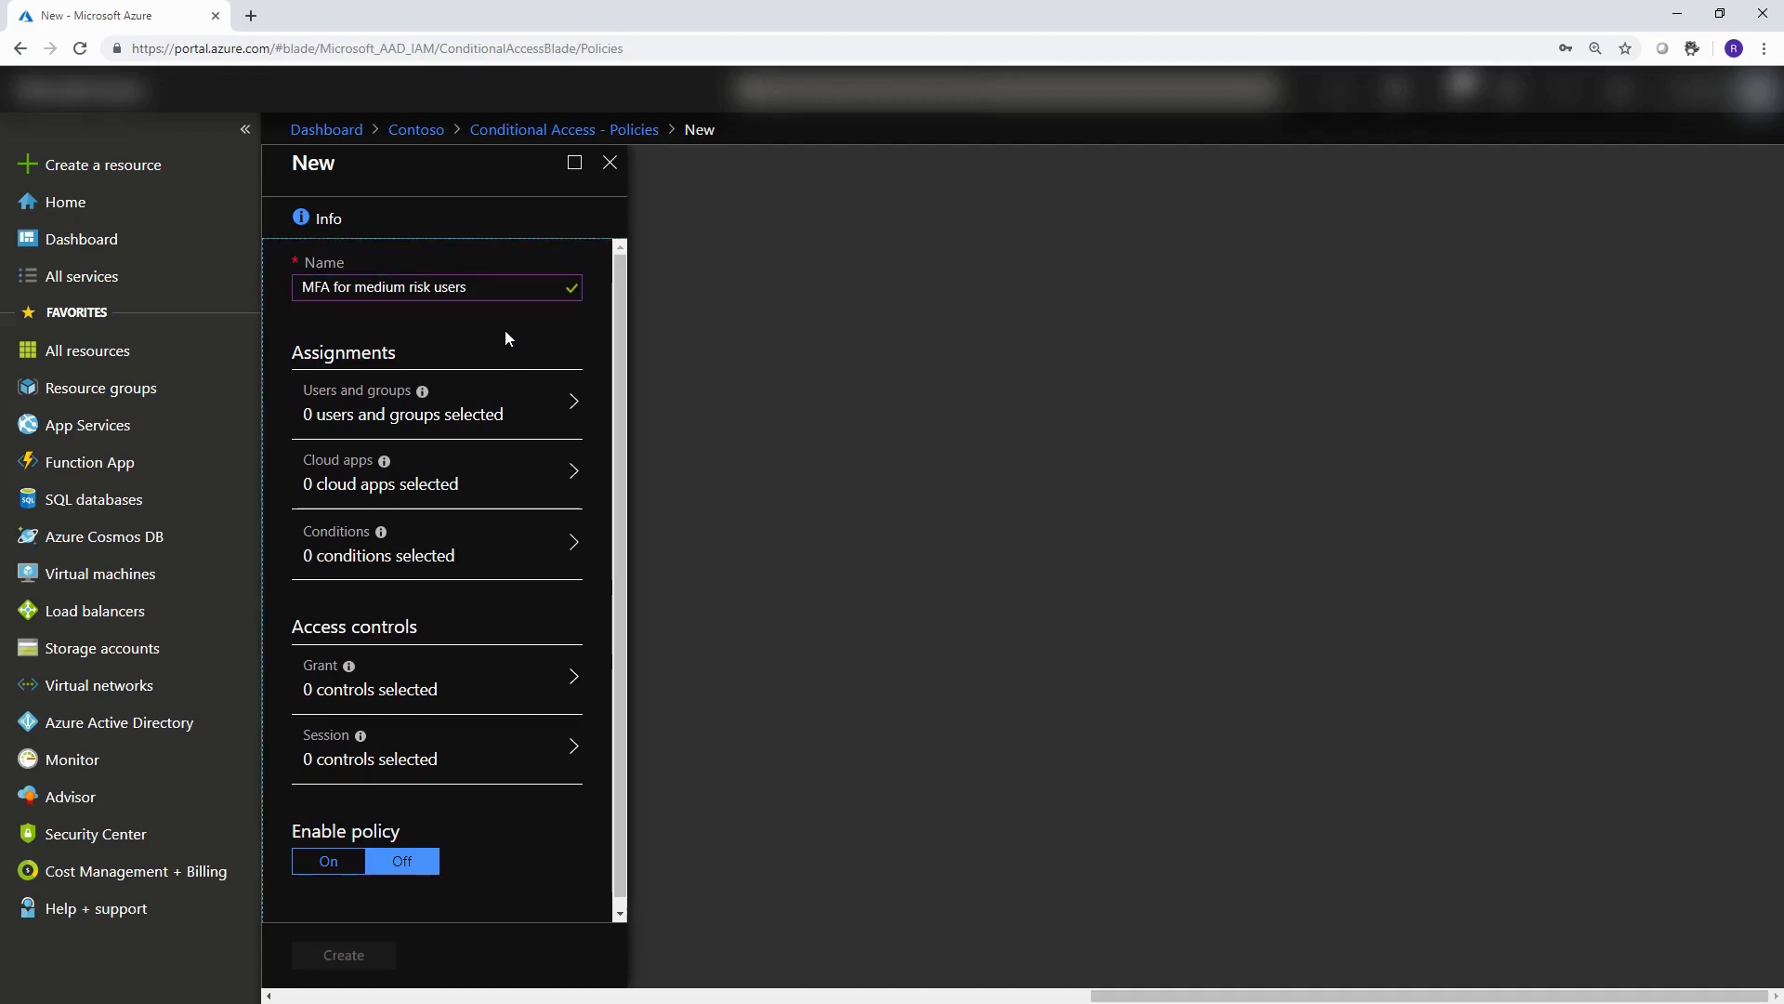
- Assign the policy to specific users and groups, including the first user in the directory list
left_click(491, 412)
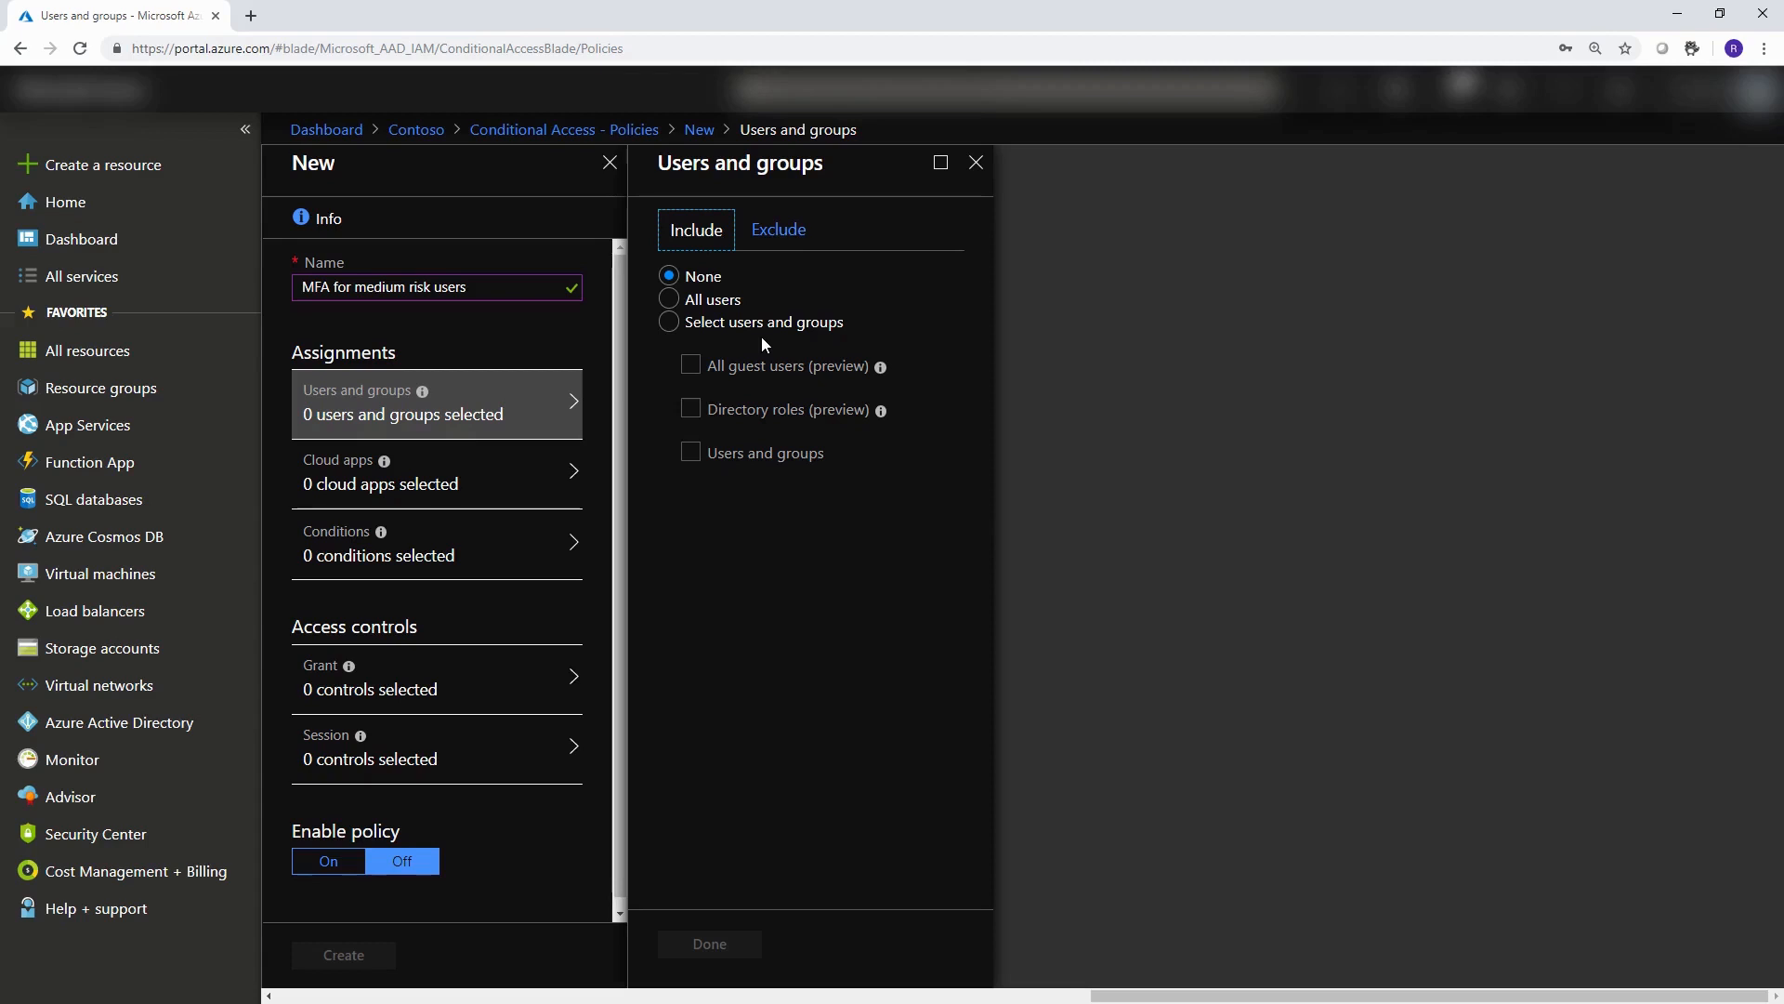
left_click(670, 322)
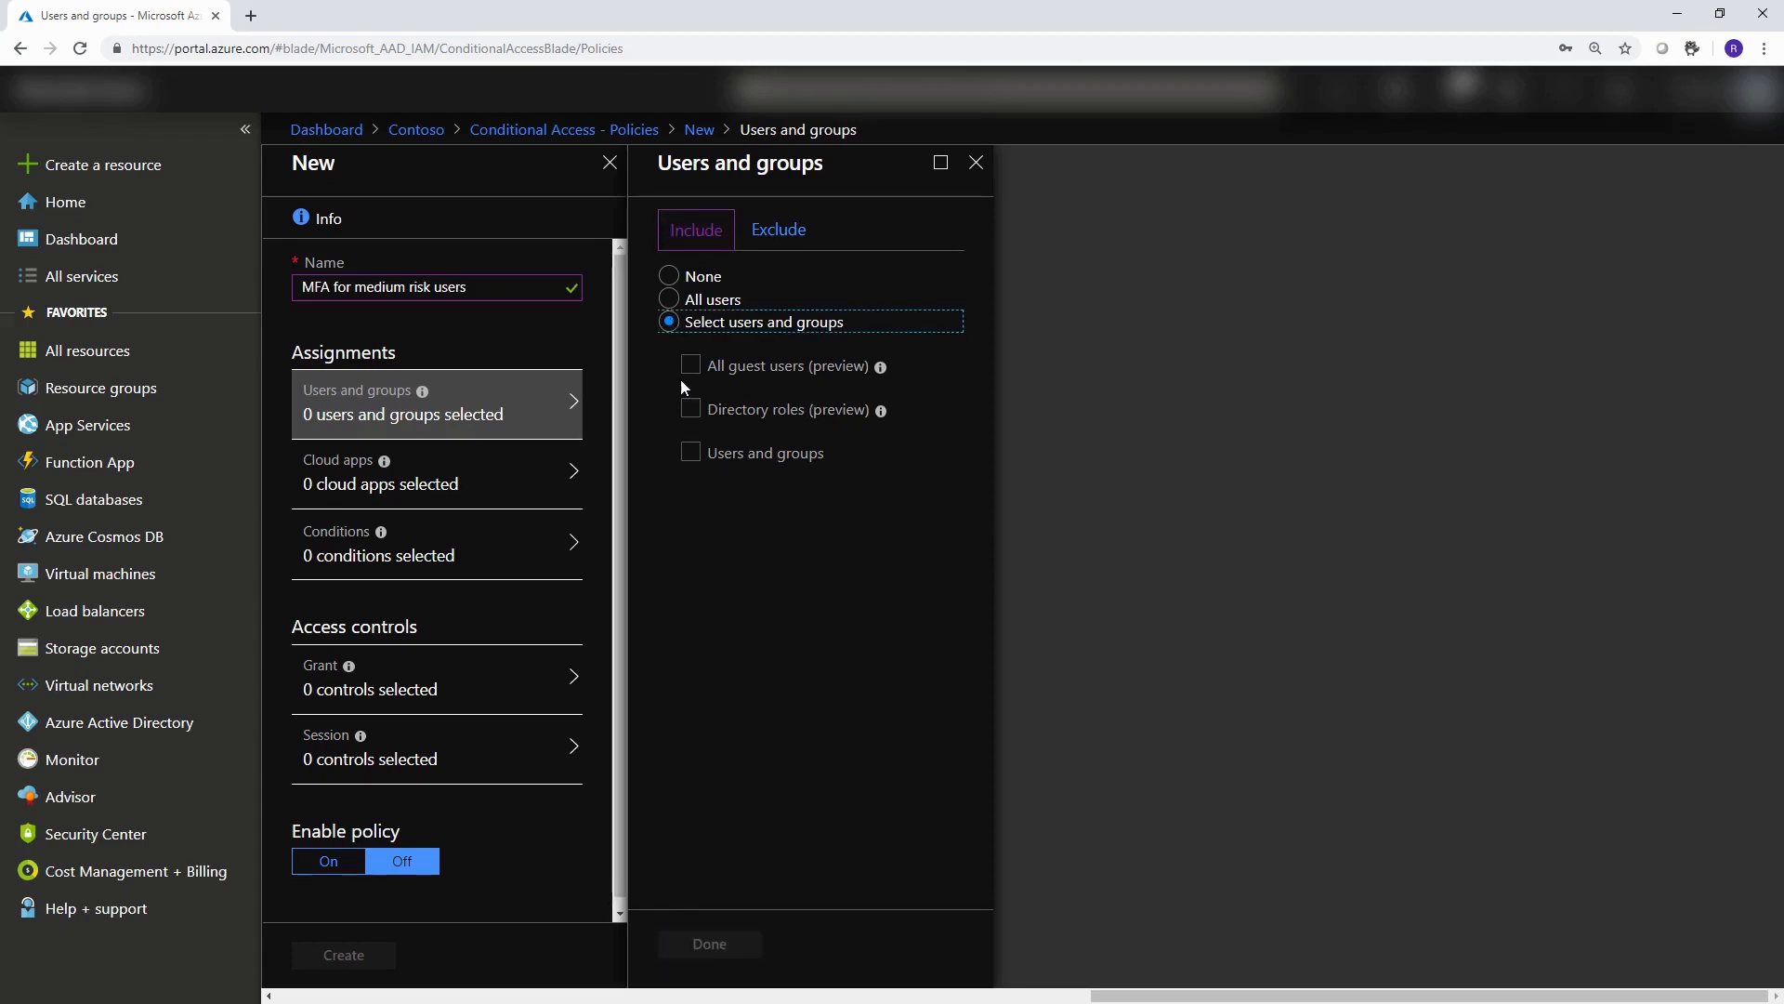
left_click(690, 453)
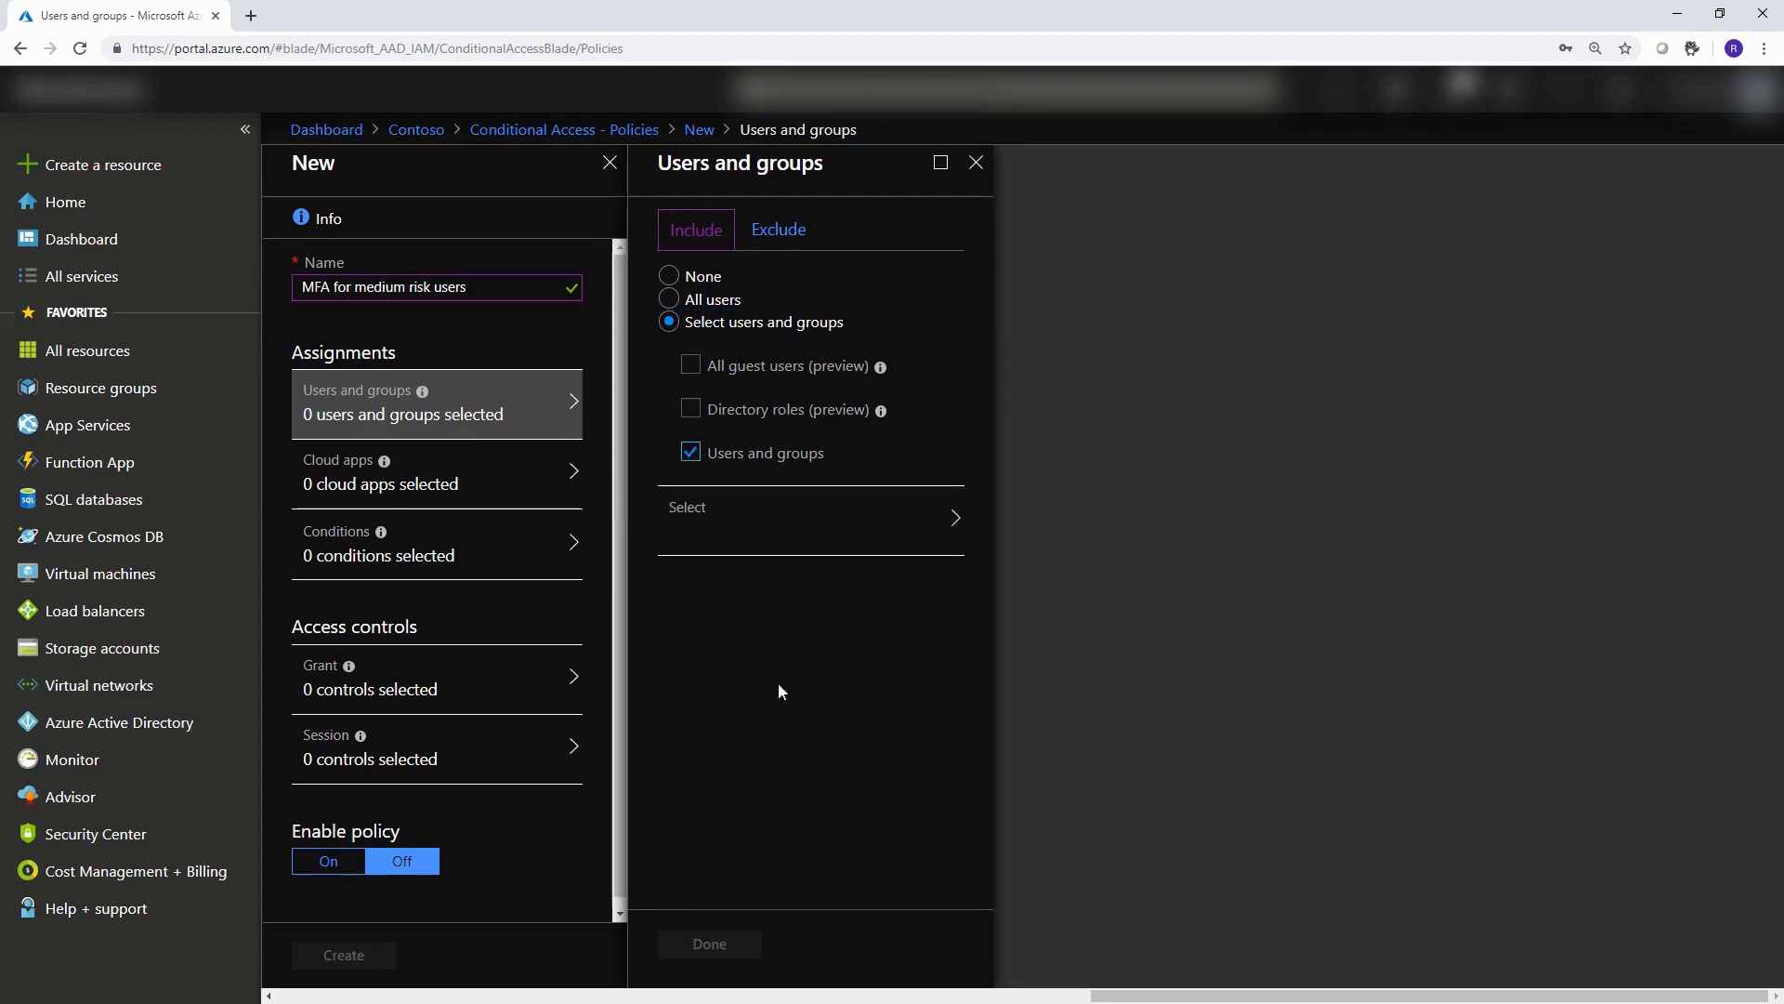
left_click(722, 542)
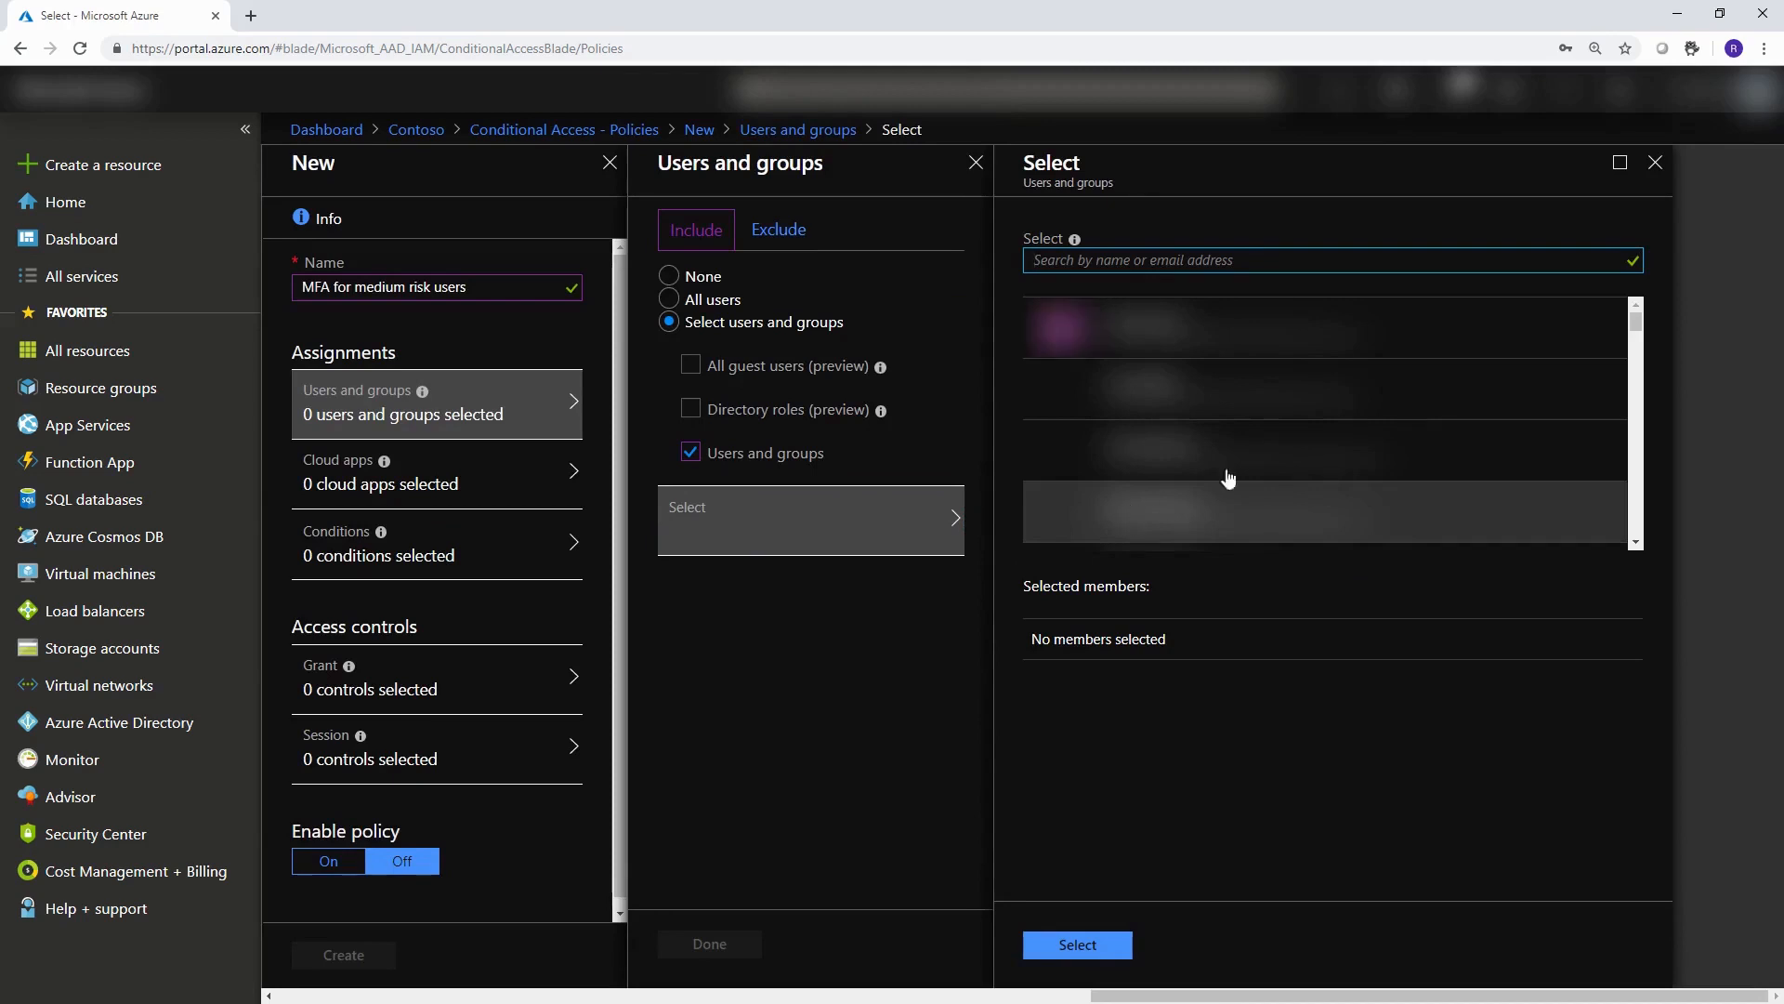
left_click(1223, 328)
left_click(1097, 947)
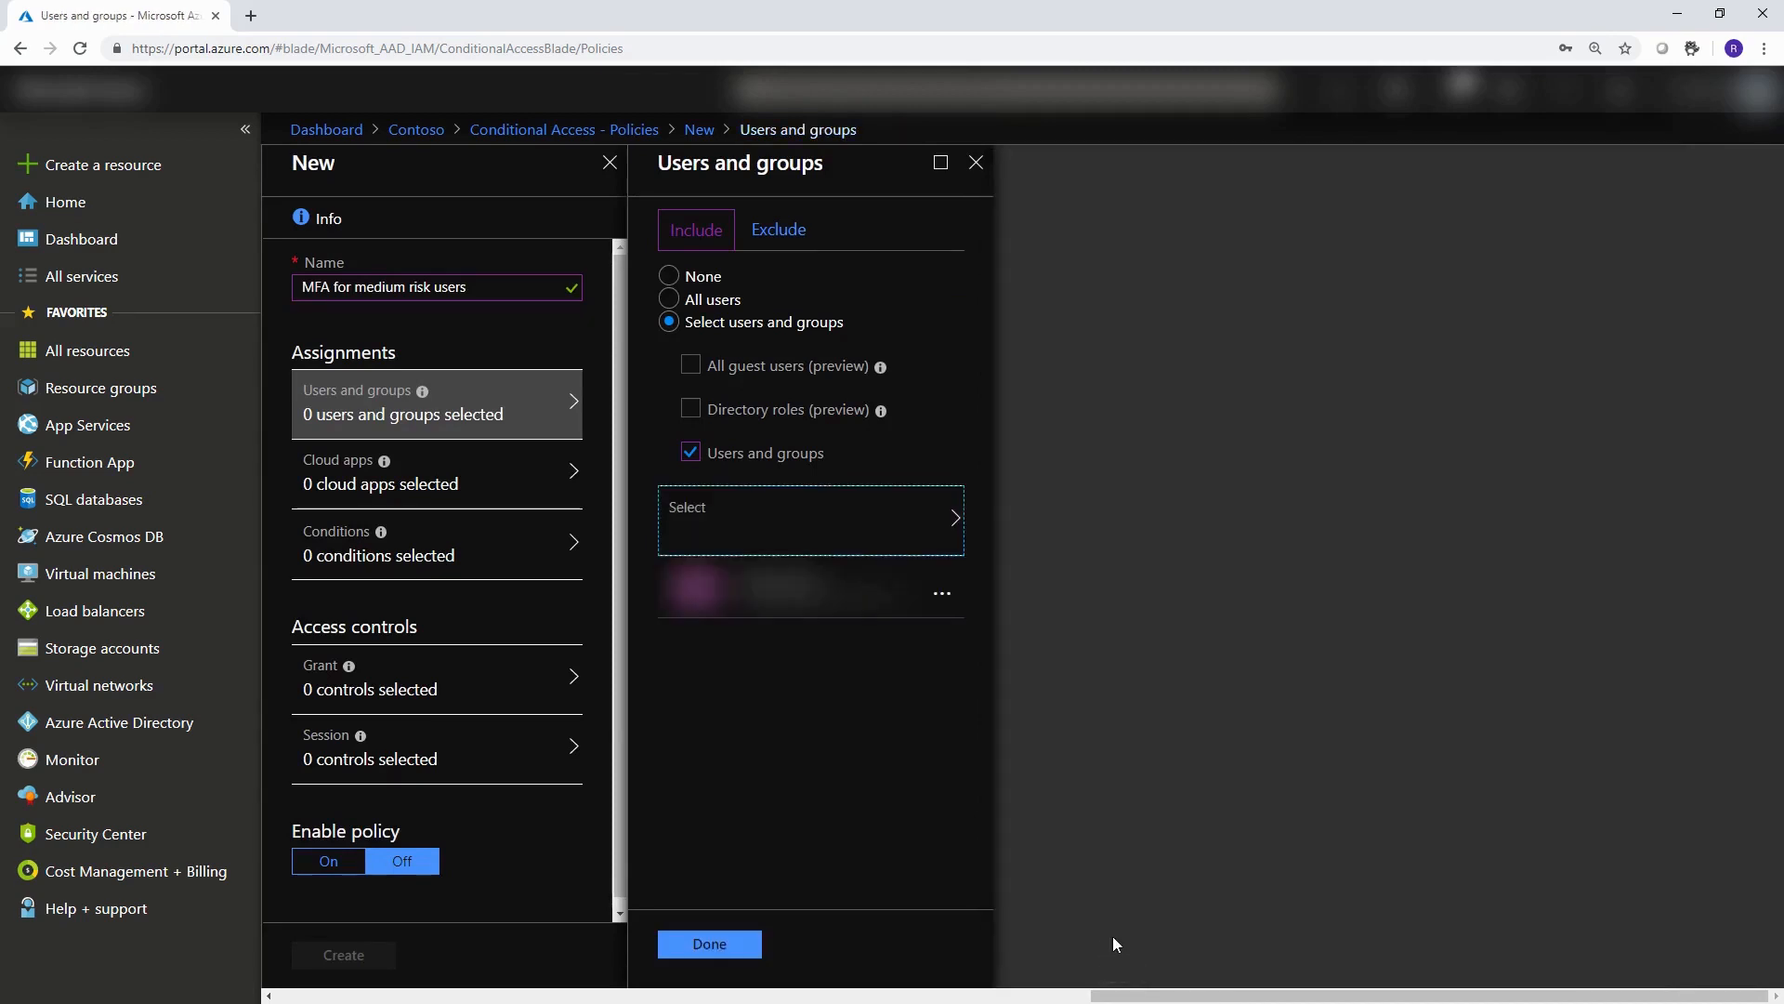
left_click(738, 944)
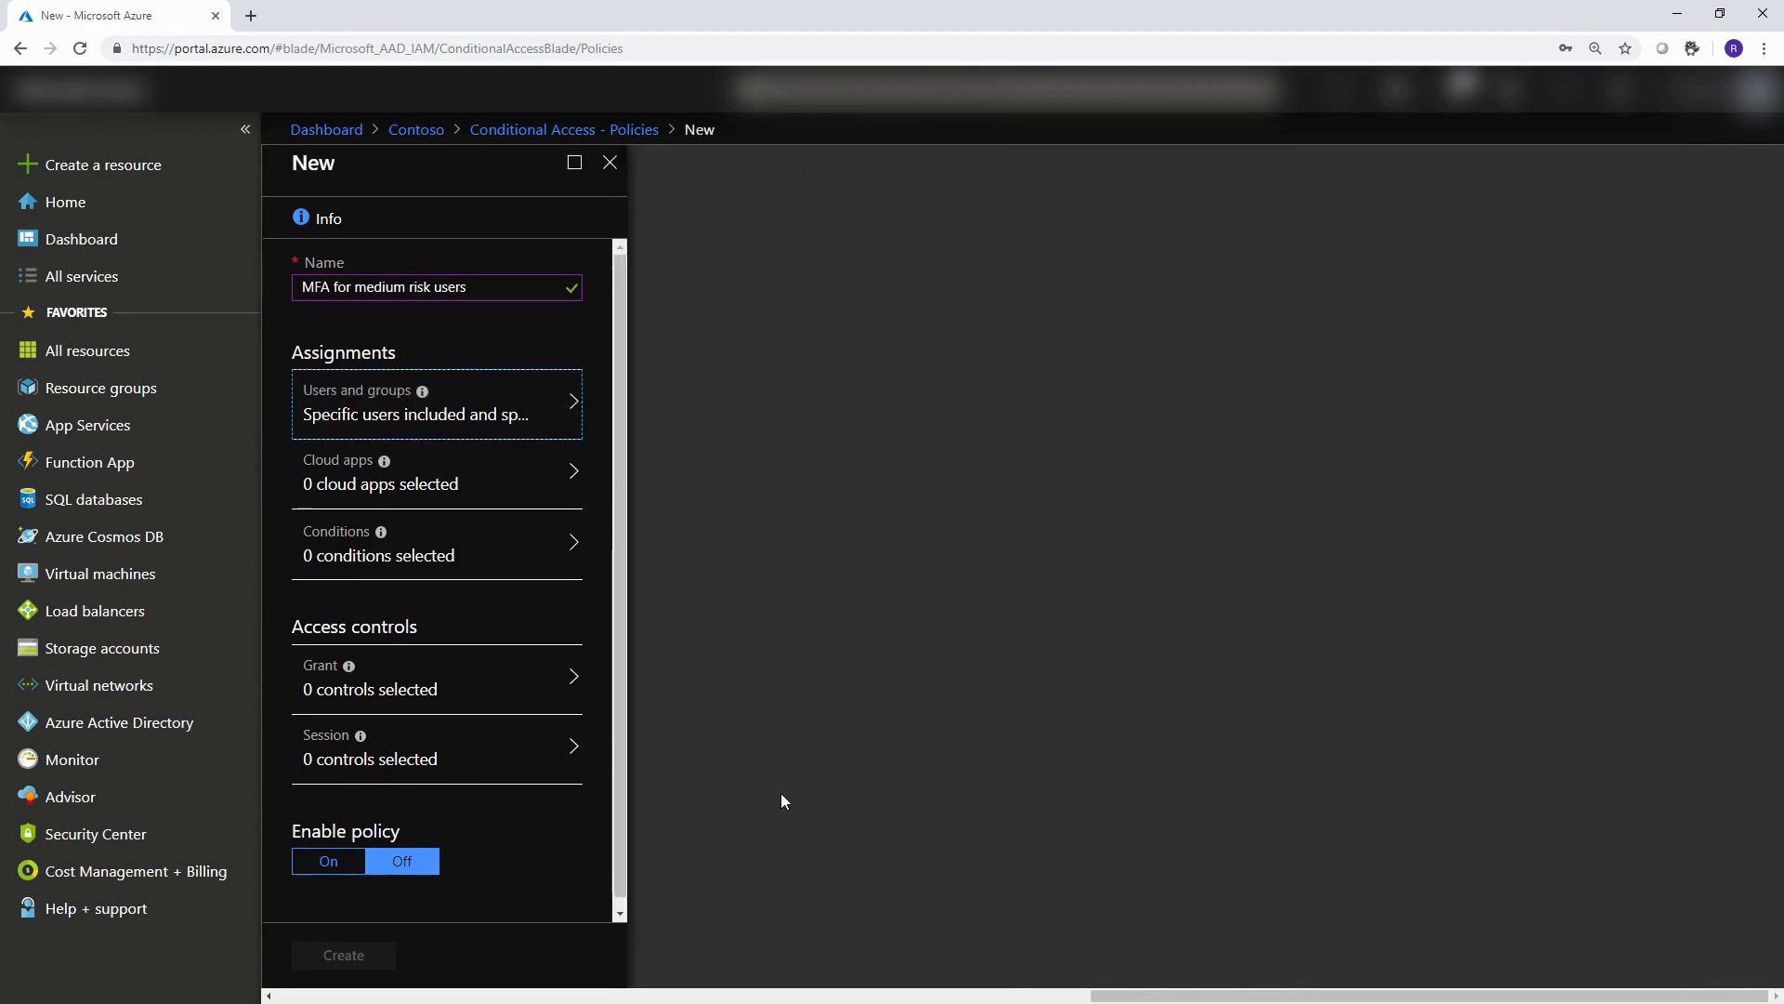
- Search the cloud apps for "exchange" and include Office 365 Exchange Online in the policy
left_click(438, 483)
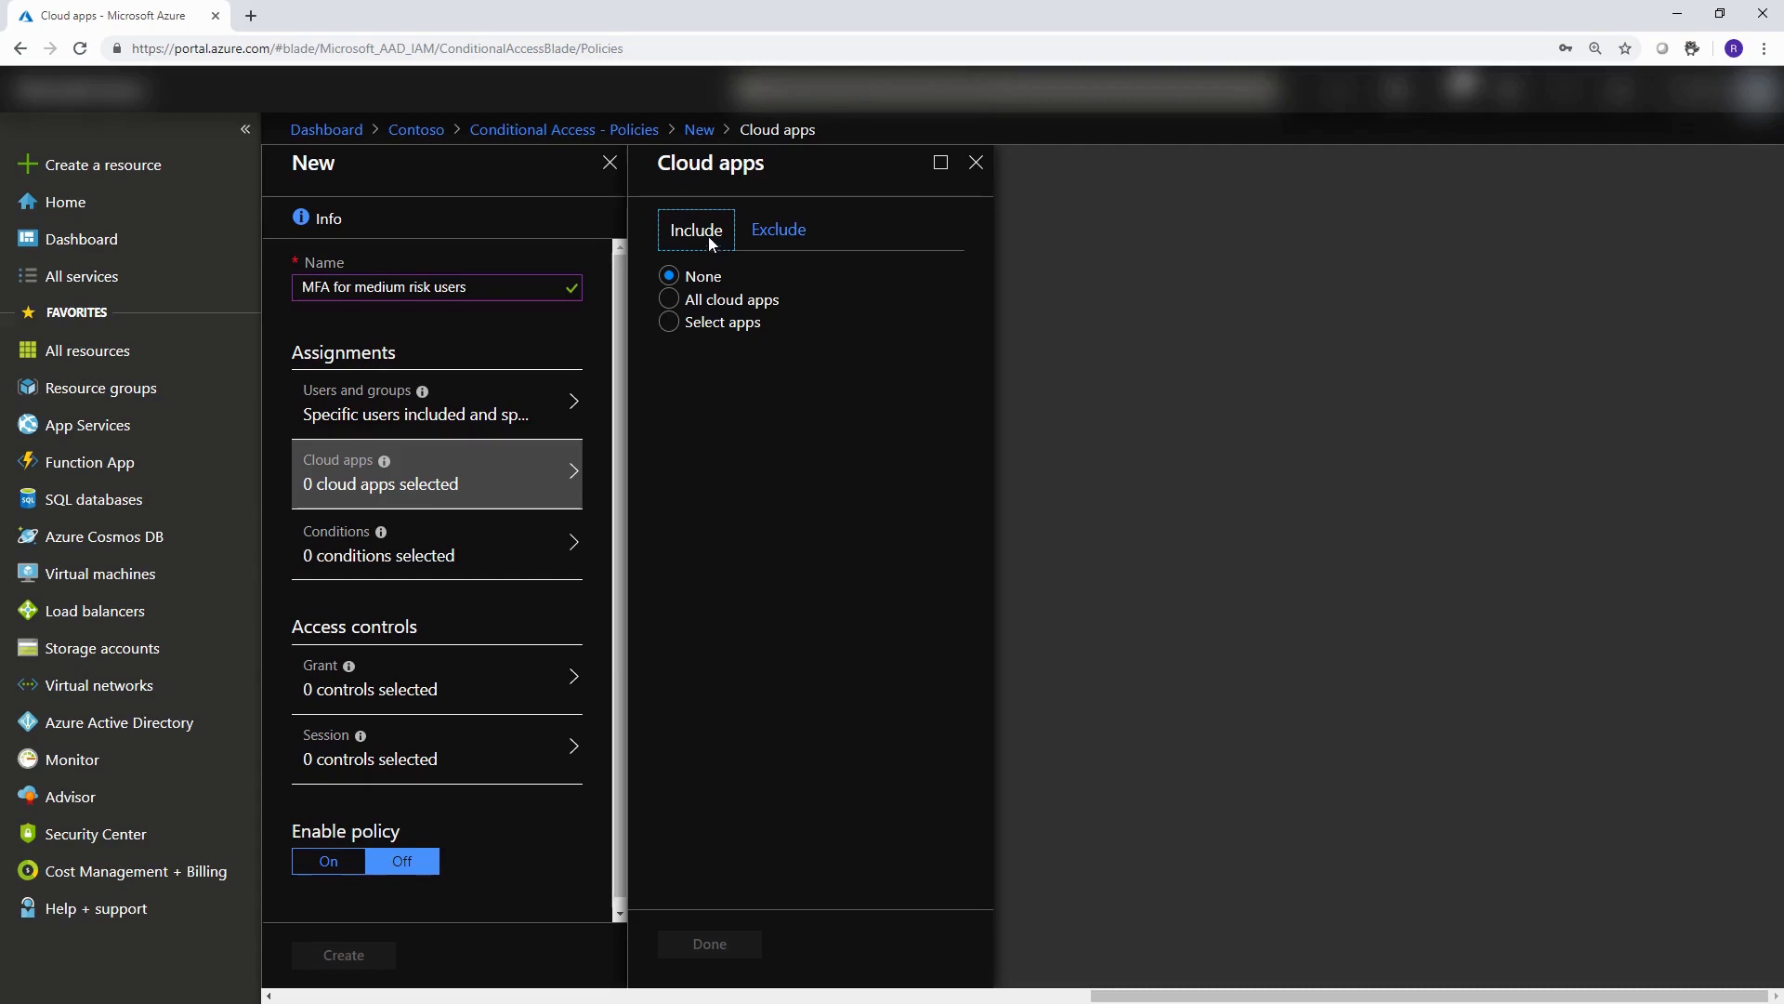
left_click(677, 325)
left_click(836, 415)
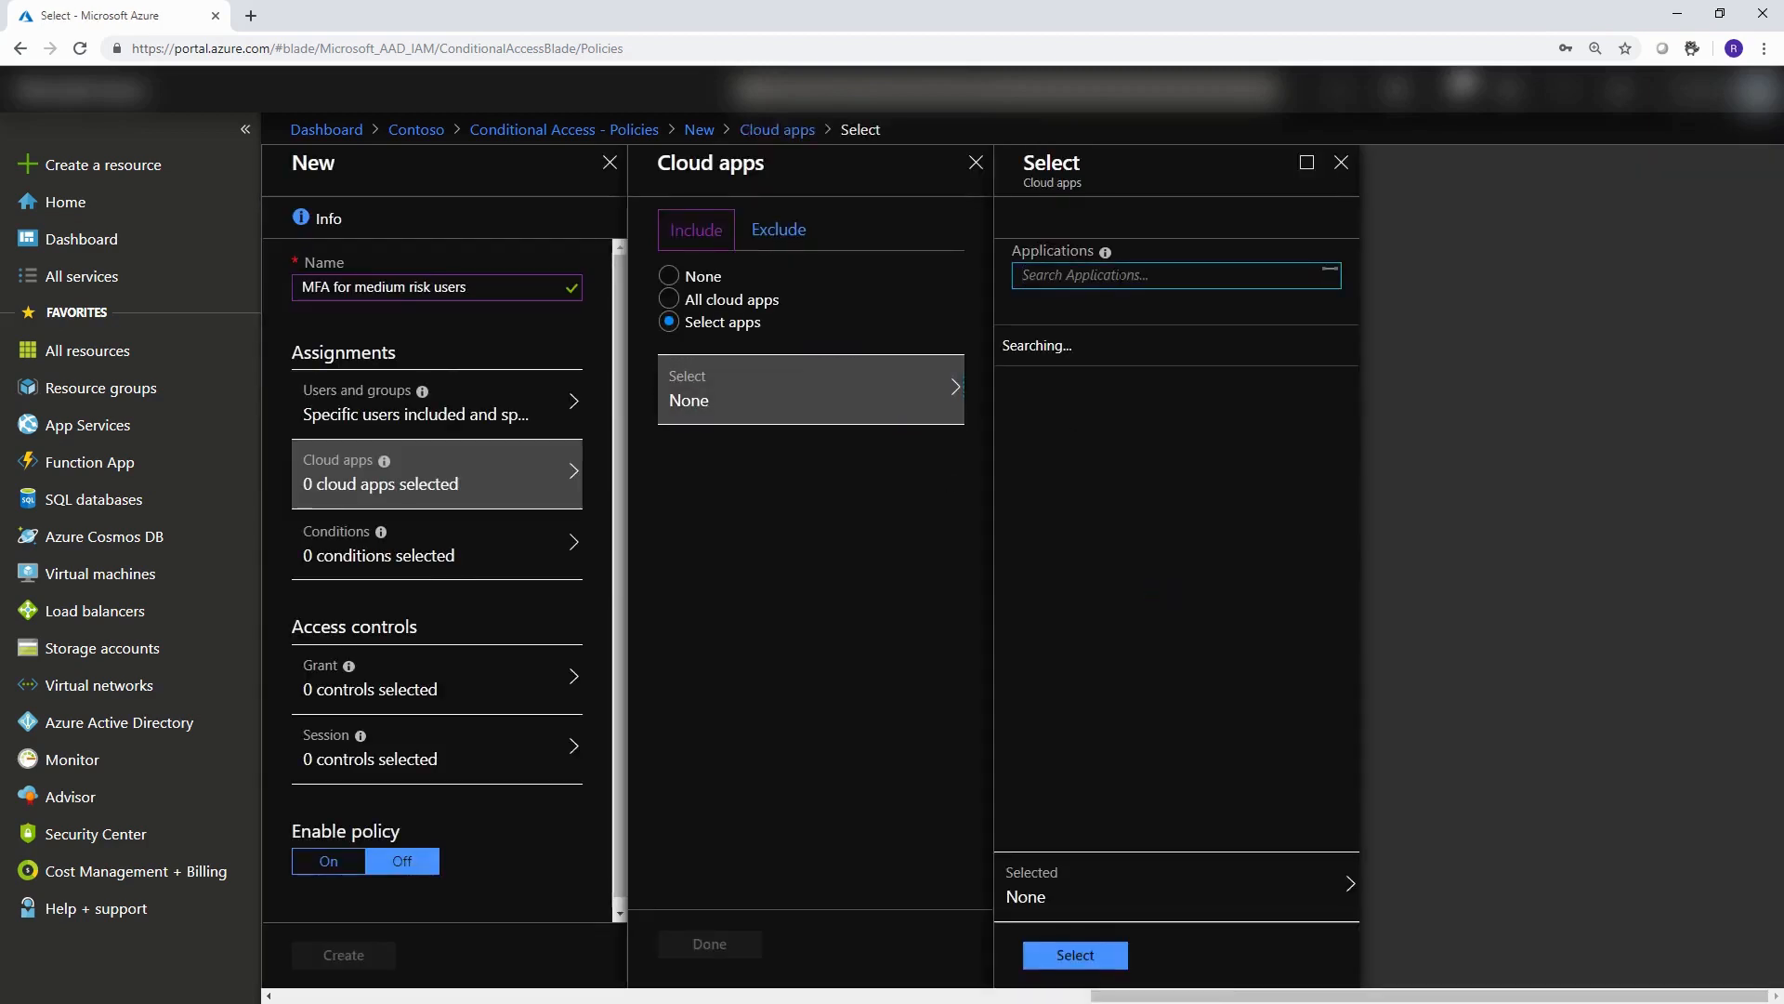
type("exchnage")
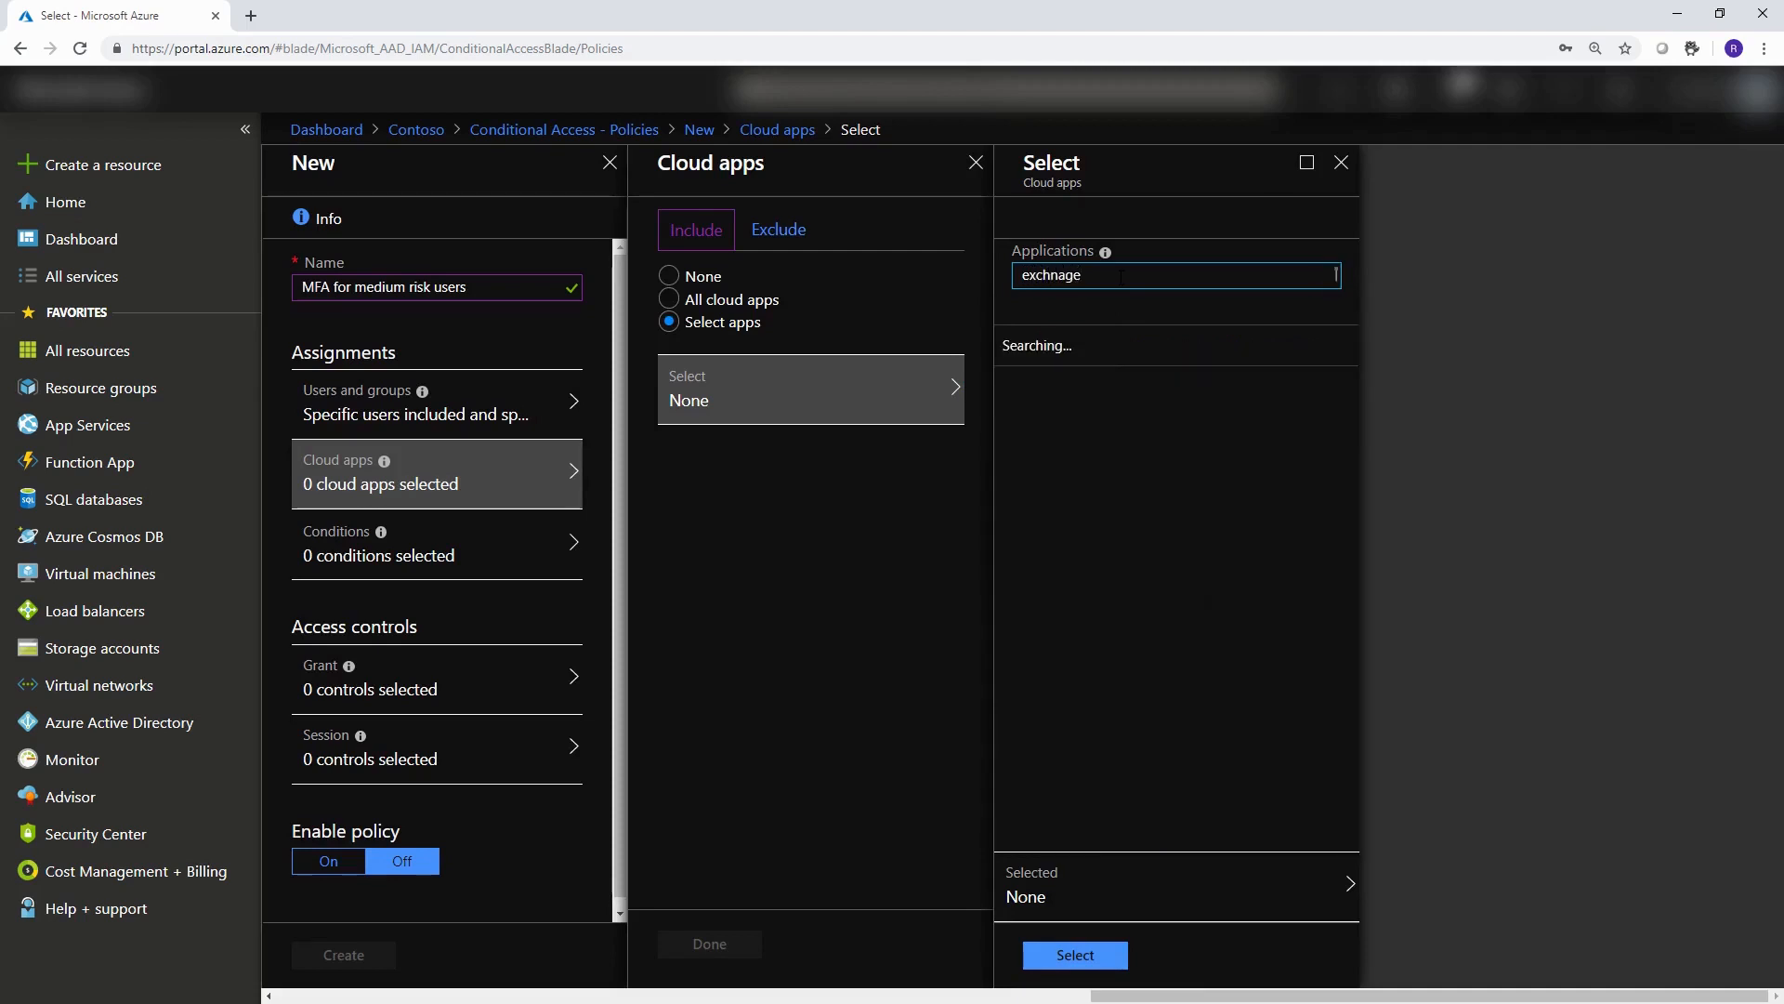
key("BackSpace")
key("BackSpace")
key("BackSpace")
key("BackSpace")
type("ange")
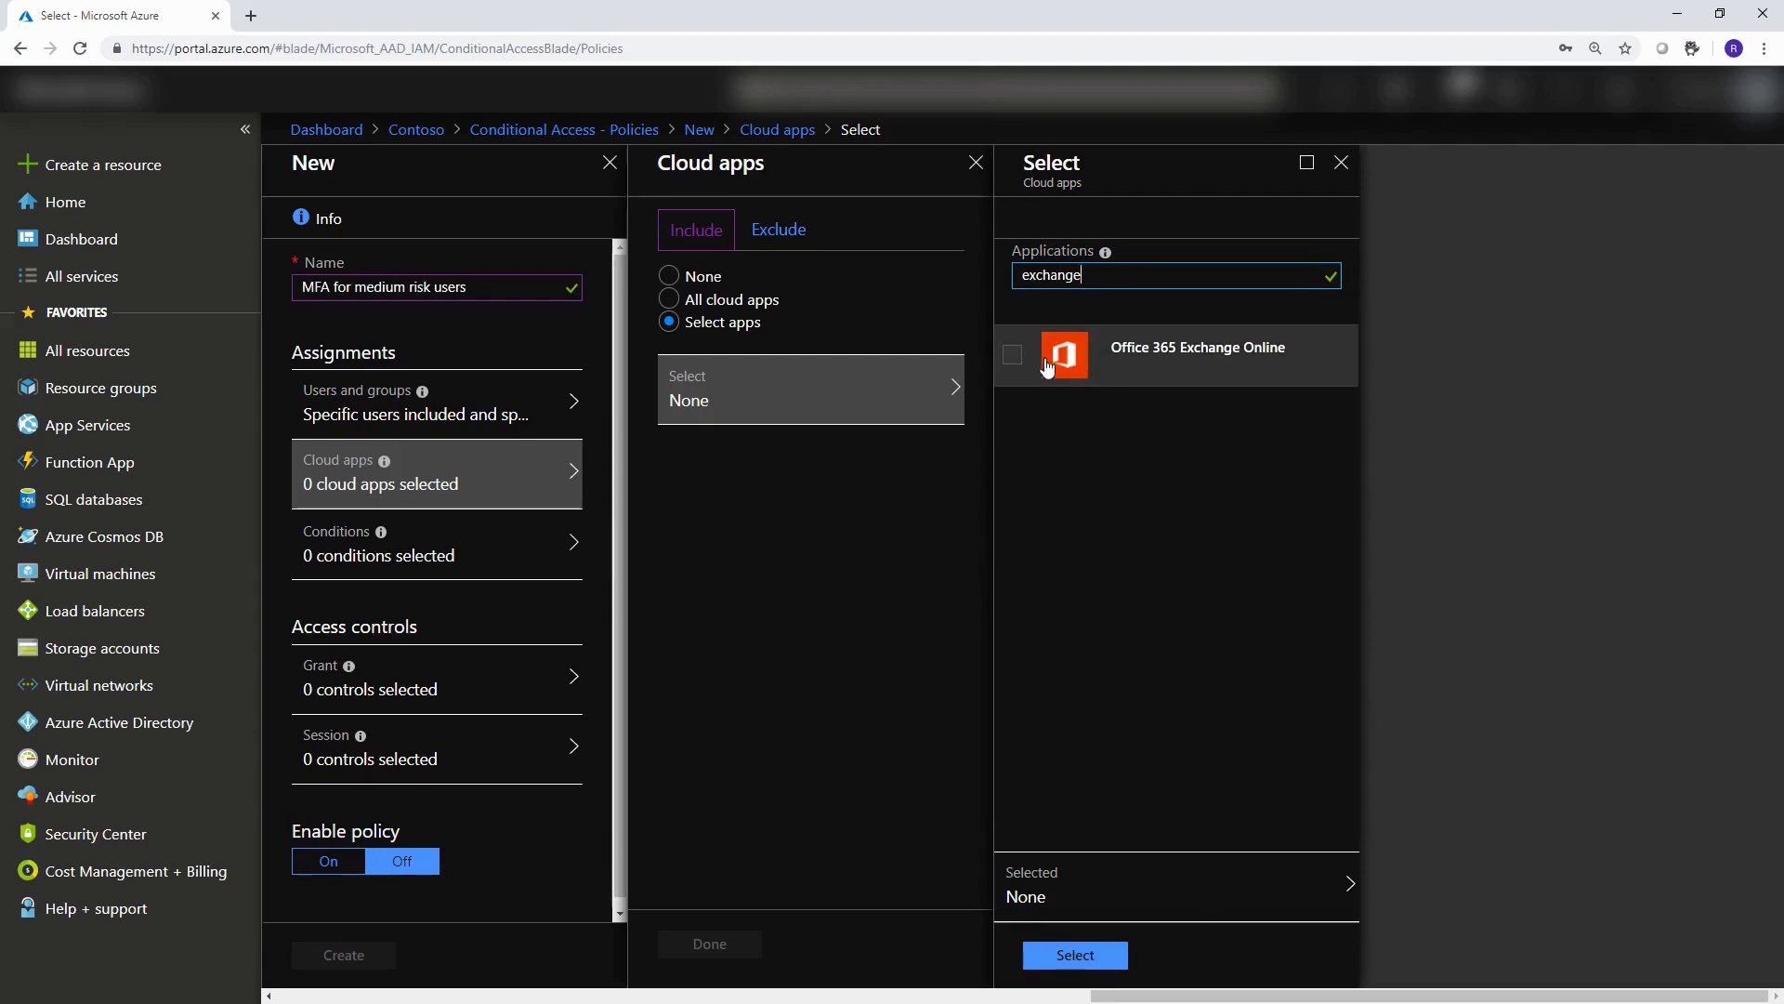
left_click(1013, 355)
left_click(1074, 953)
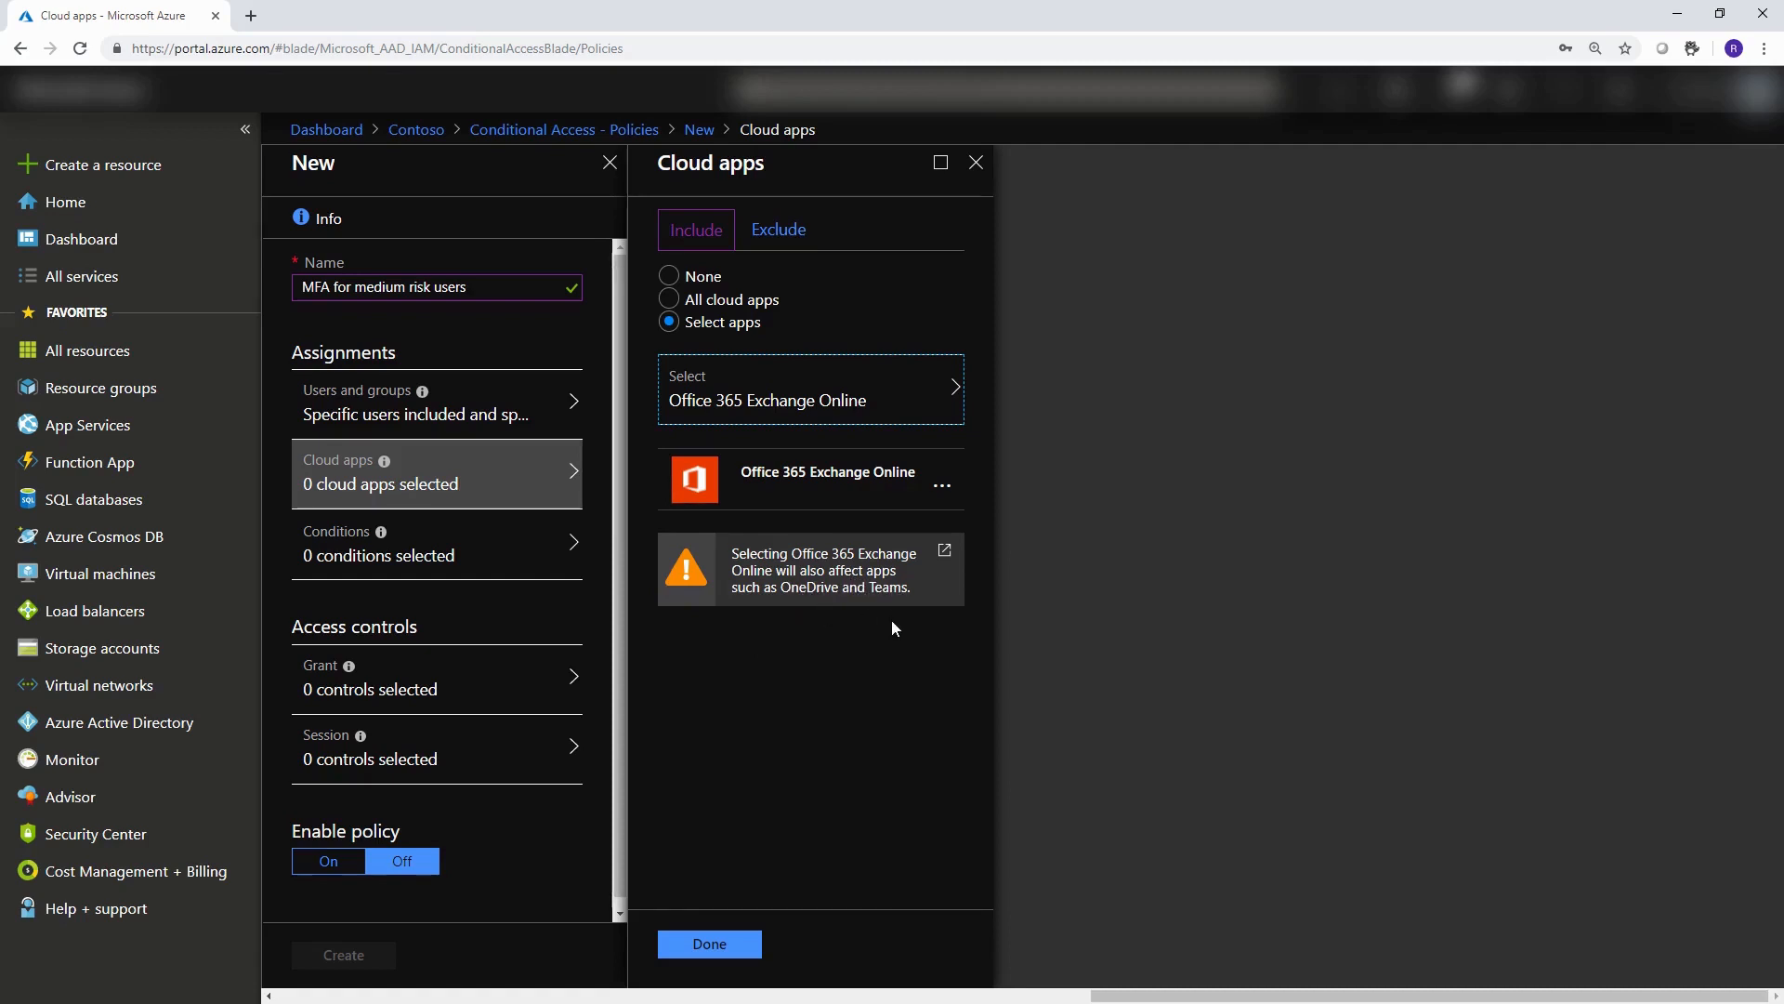
left_click(711, 952)
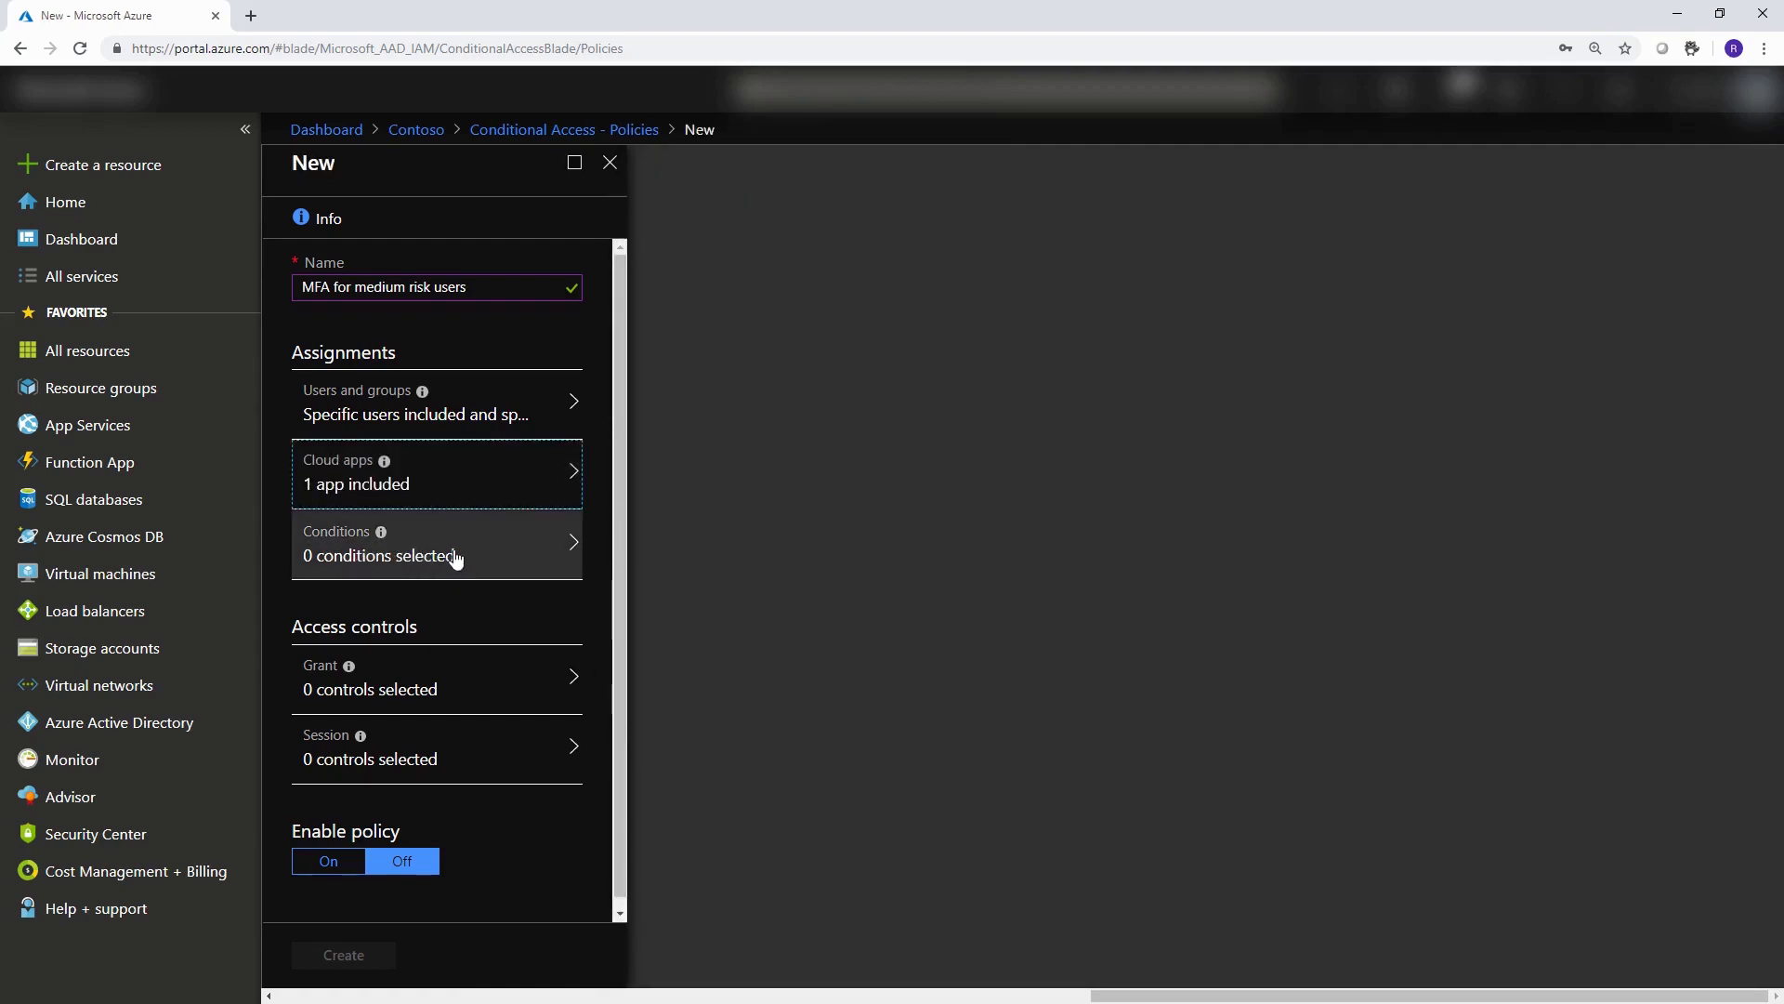
- Enable the sign-in risk condition and apply it to the Medium risk level
left_click(453, 555)
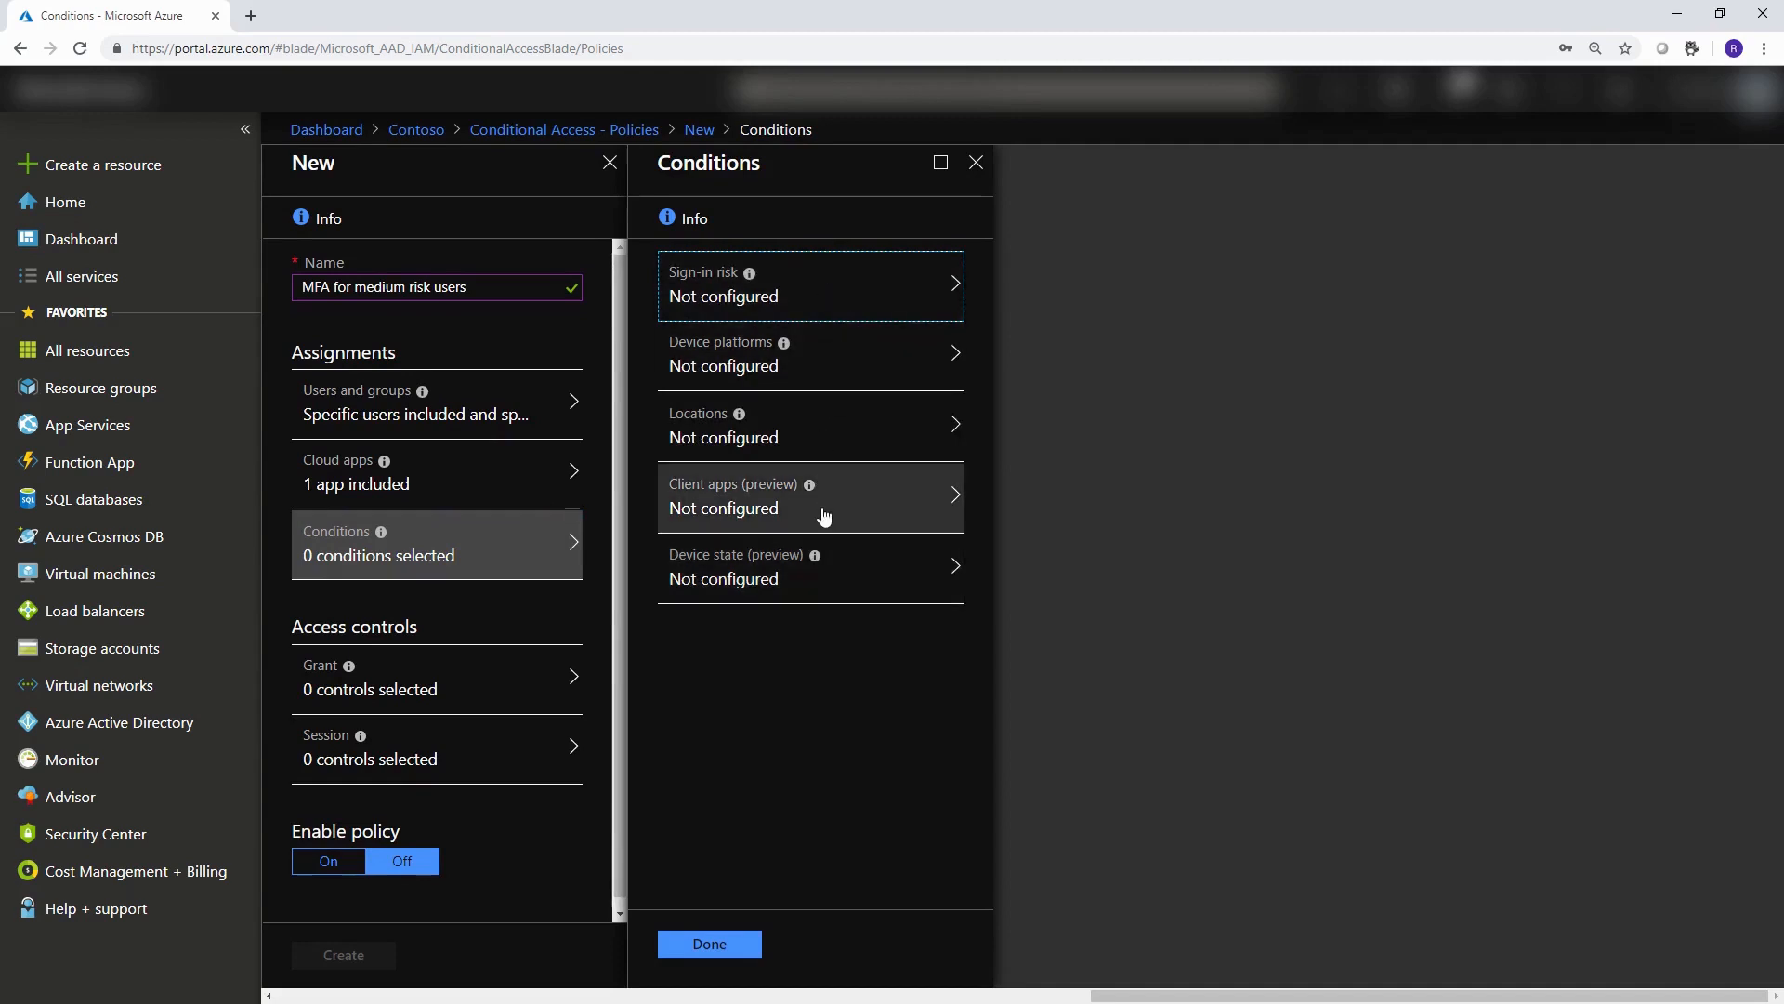
left_click(820, 297)
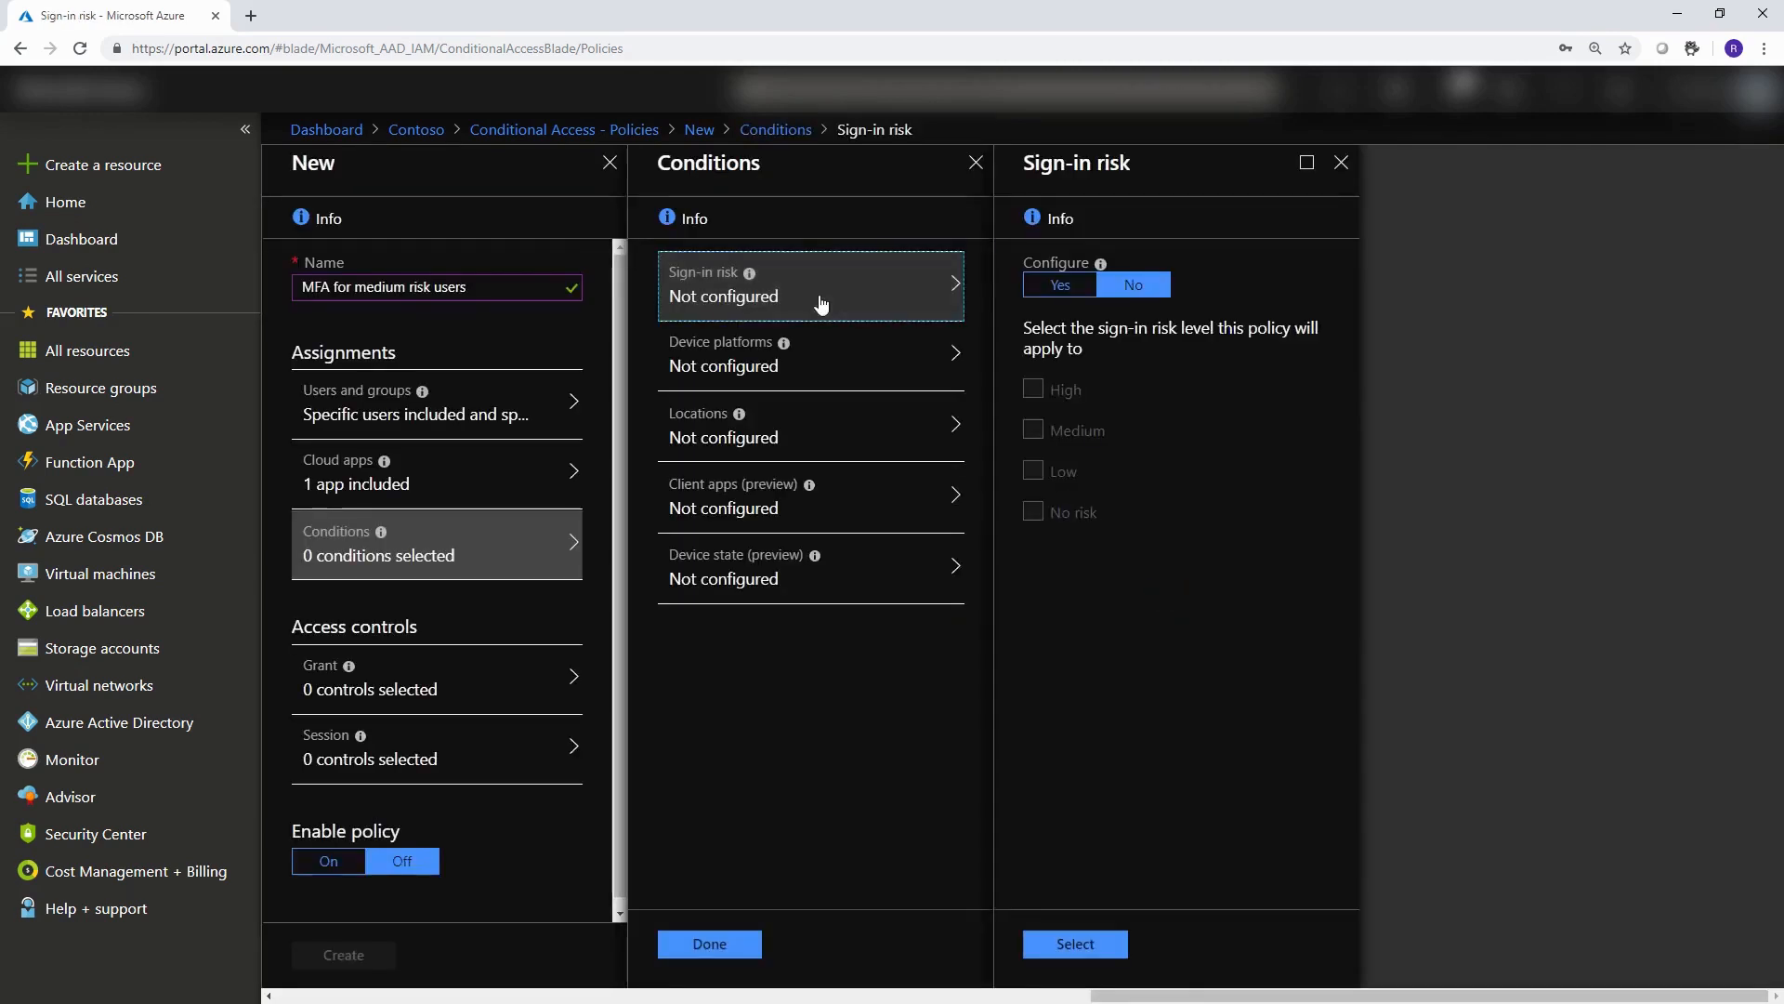
left_click(1060, 285)
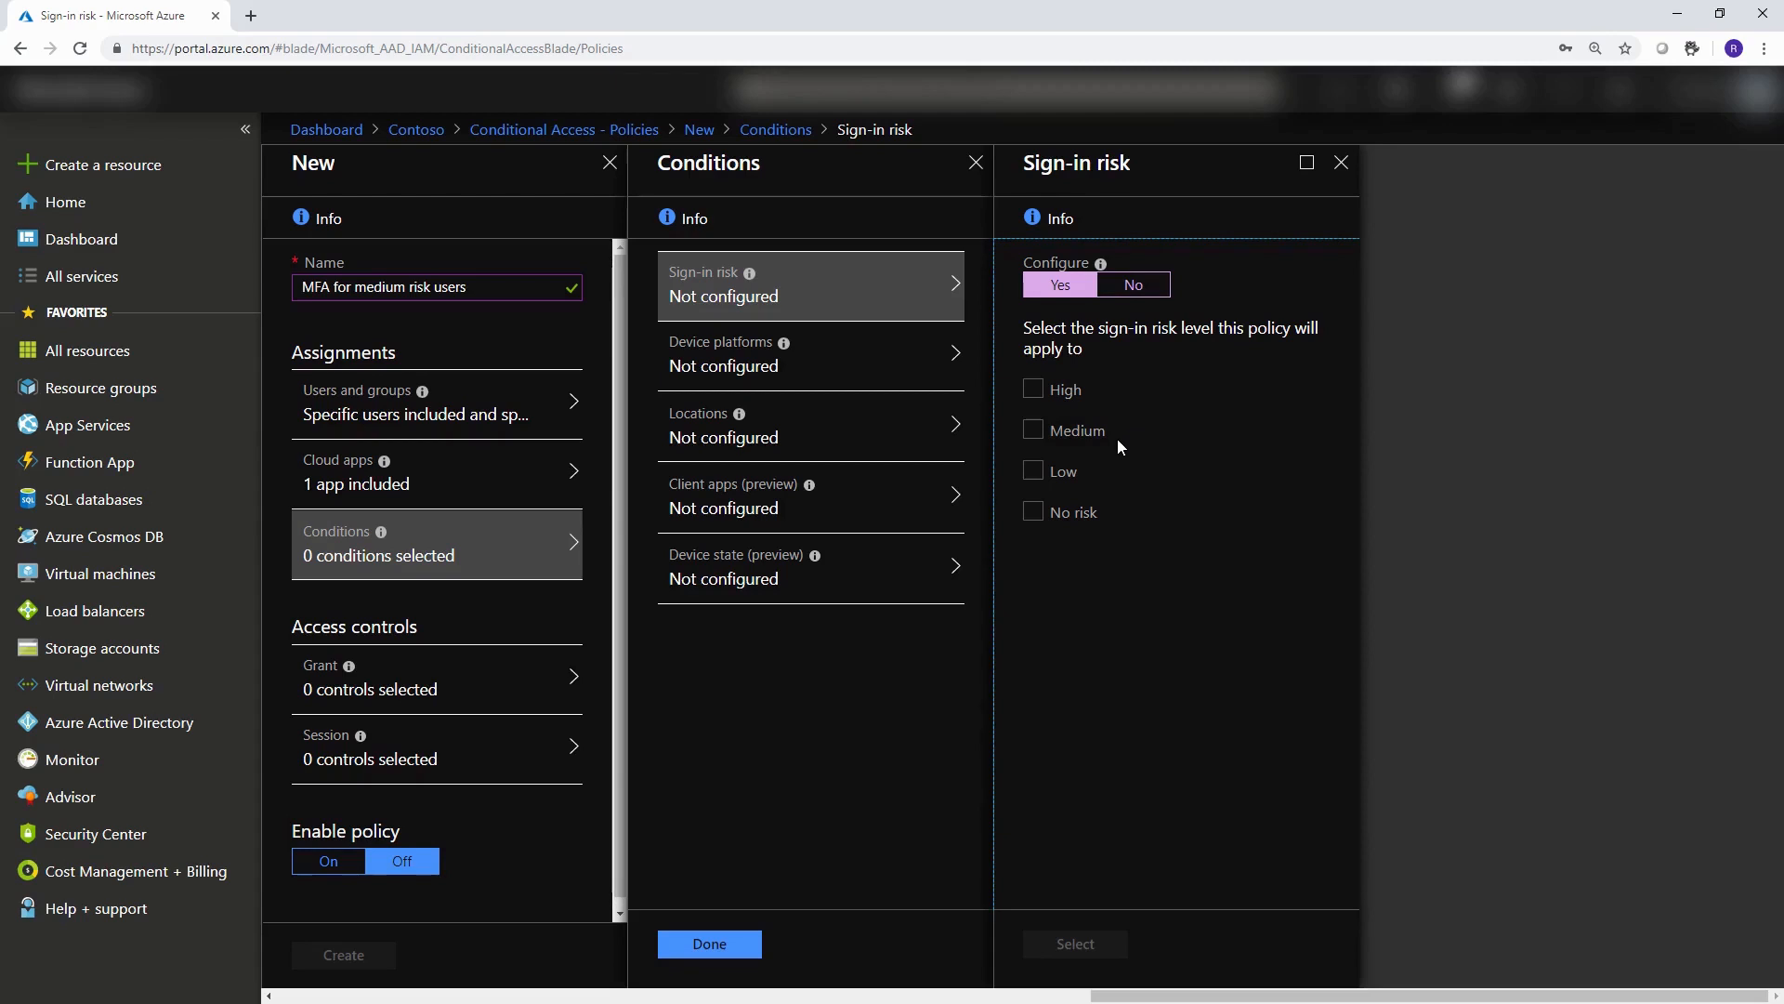
left_click(1060, 437)
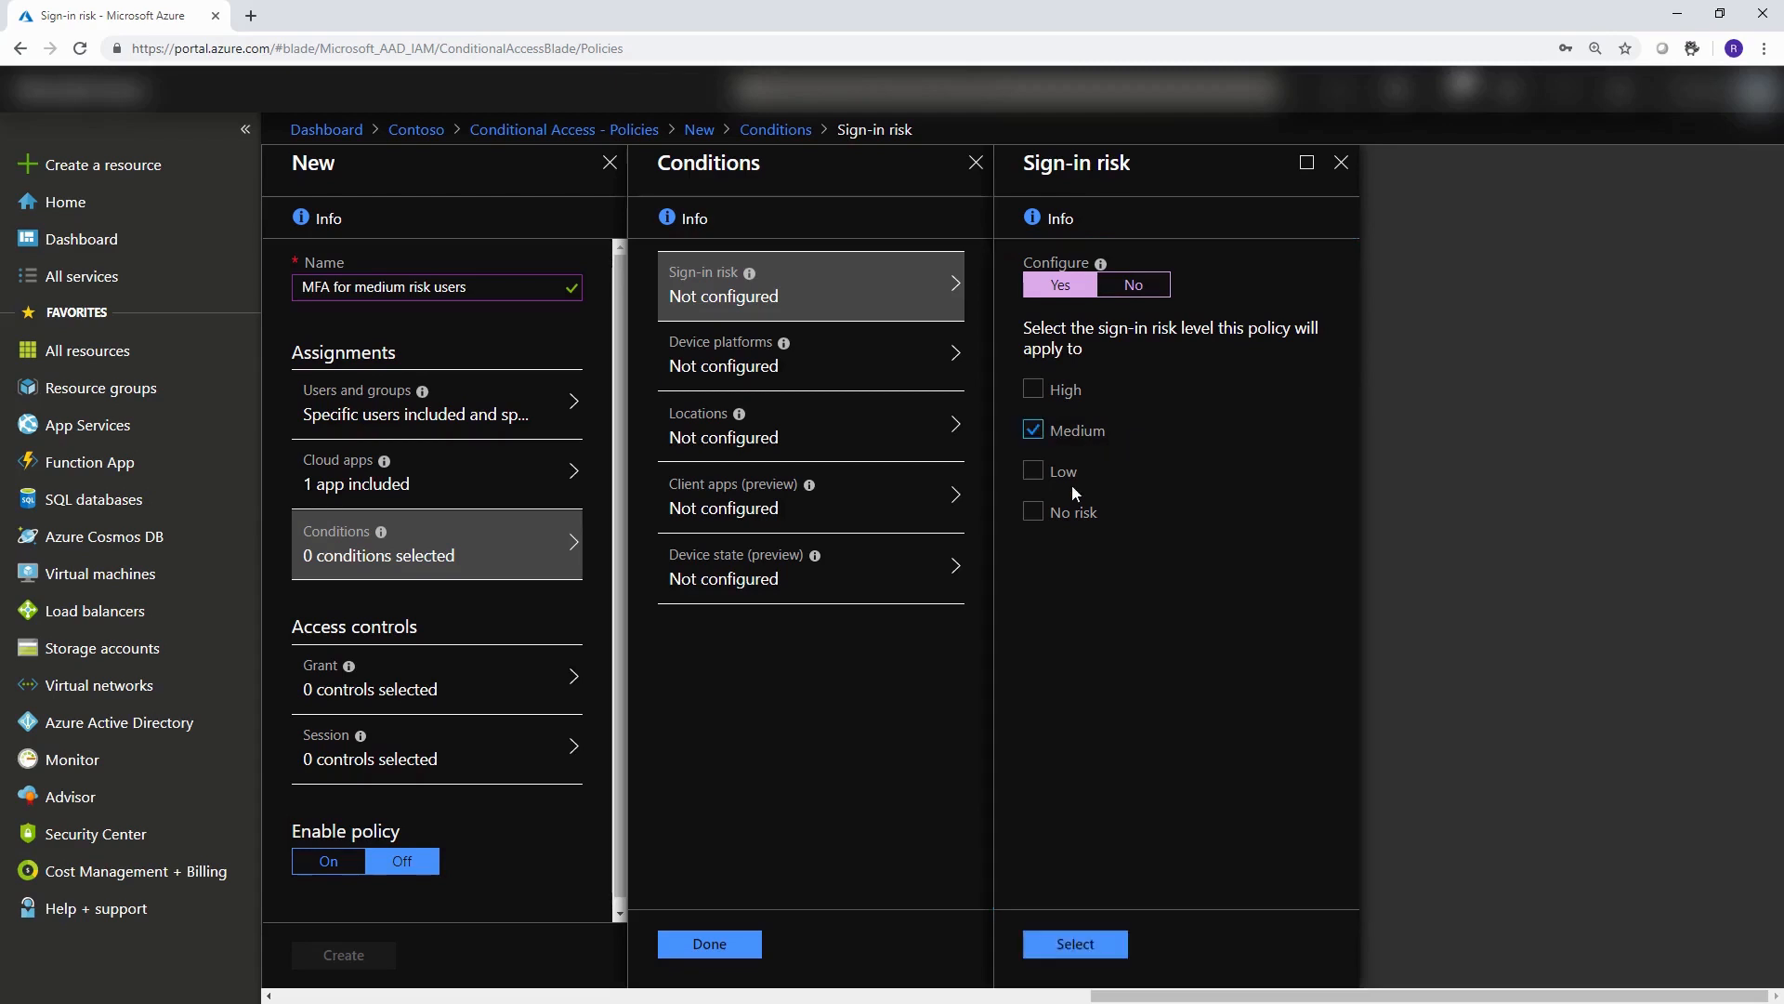
left_click(1069, 945)
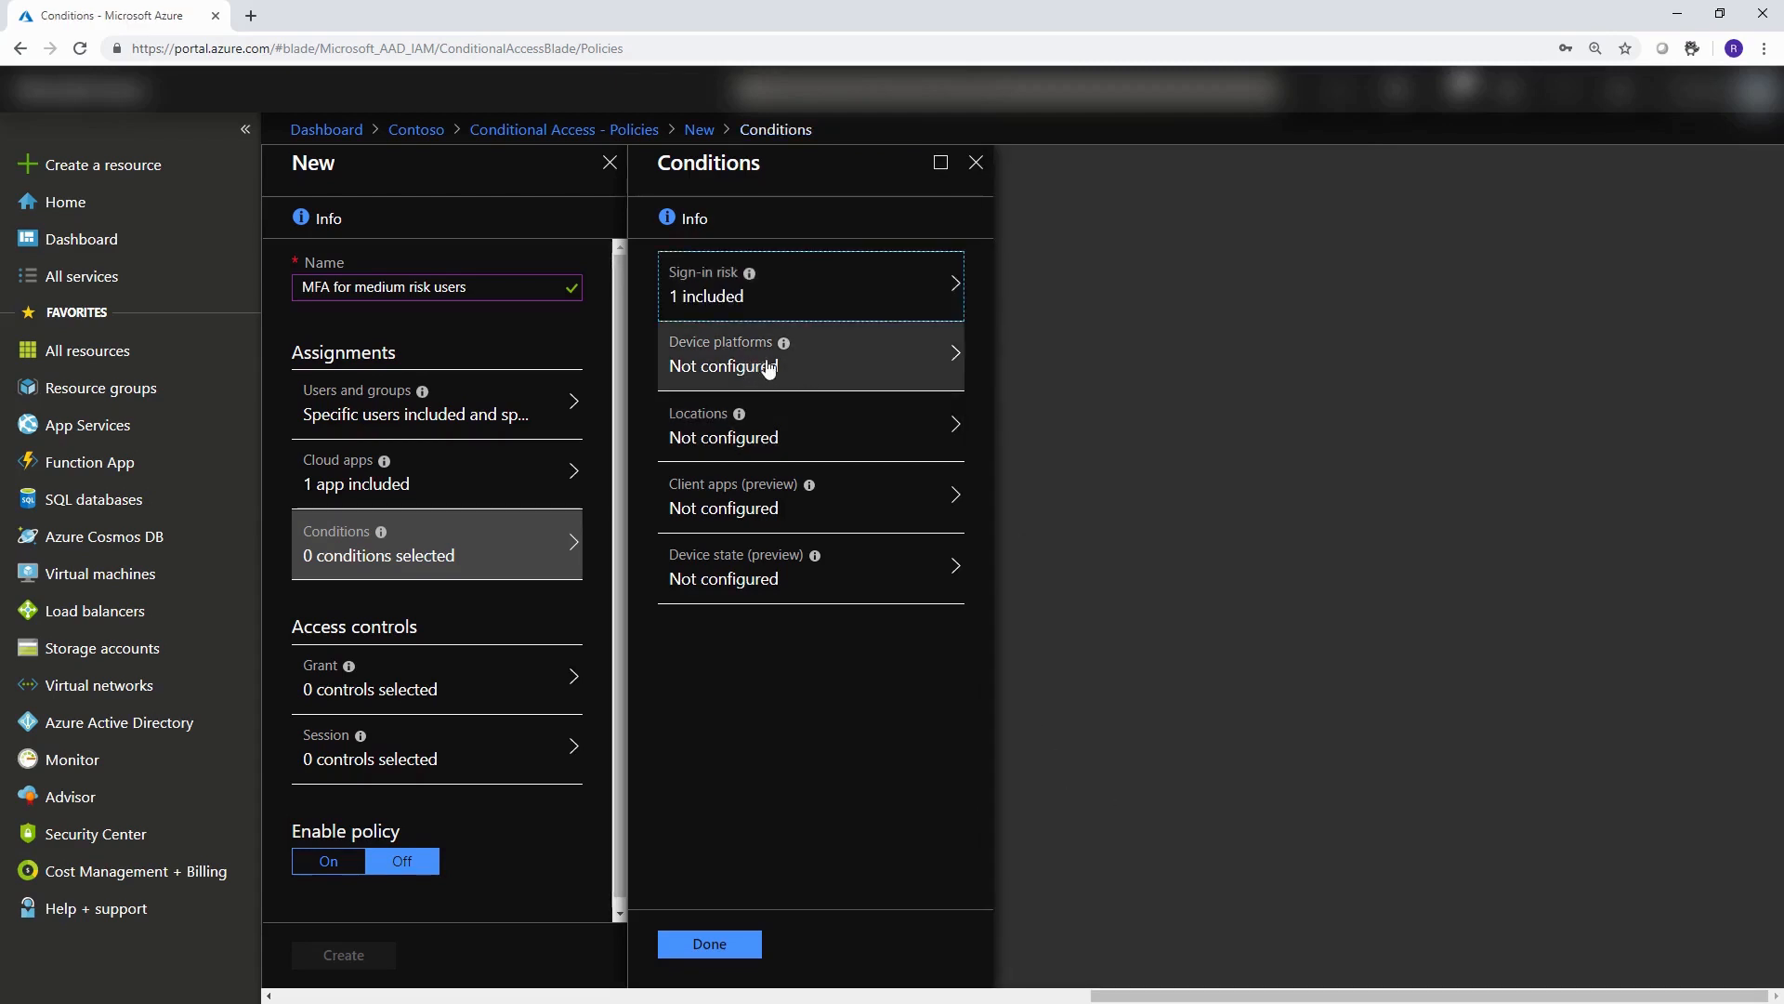
- Examine the device platforms, locations, client apps and device state conditions without configuring them
left_click(814, 370)
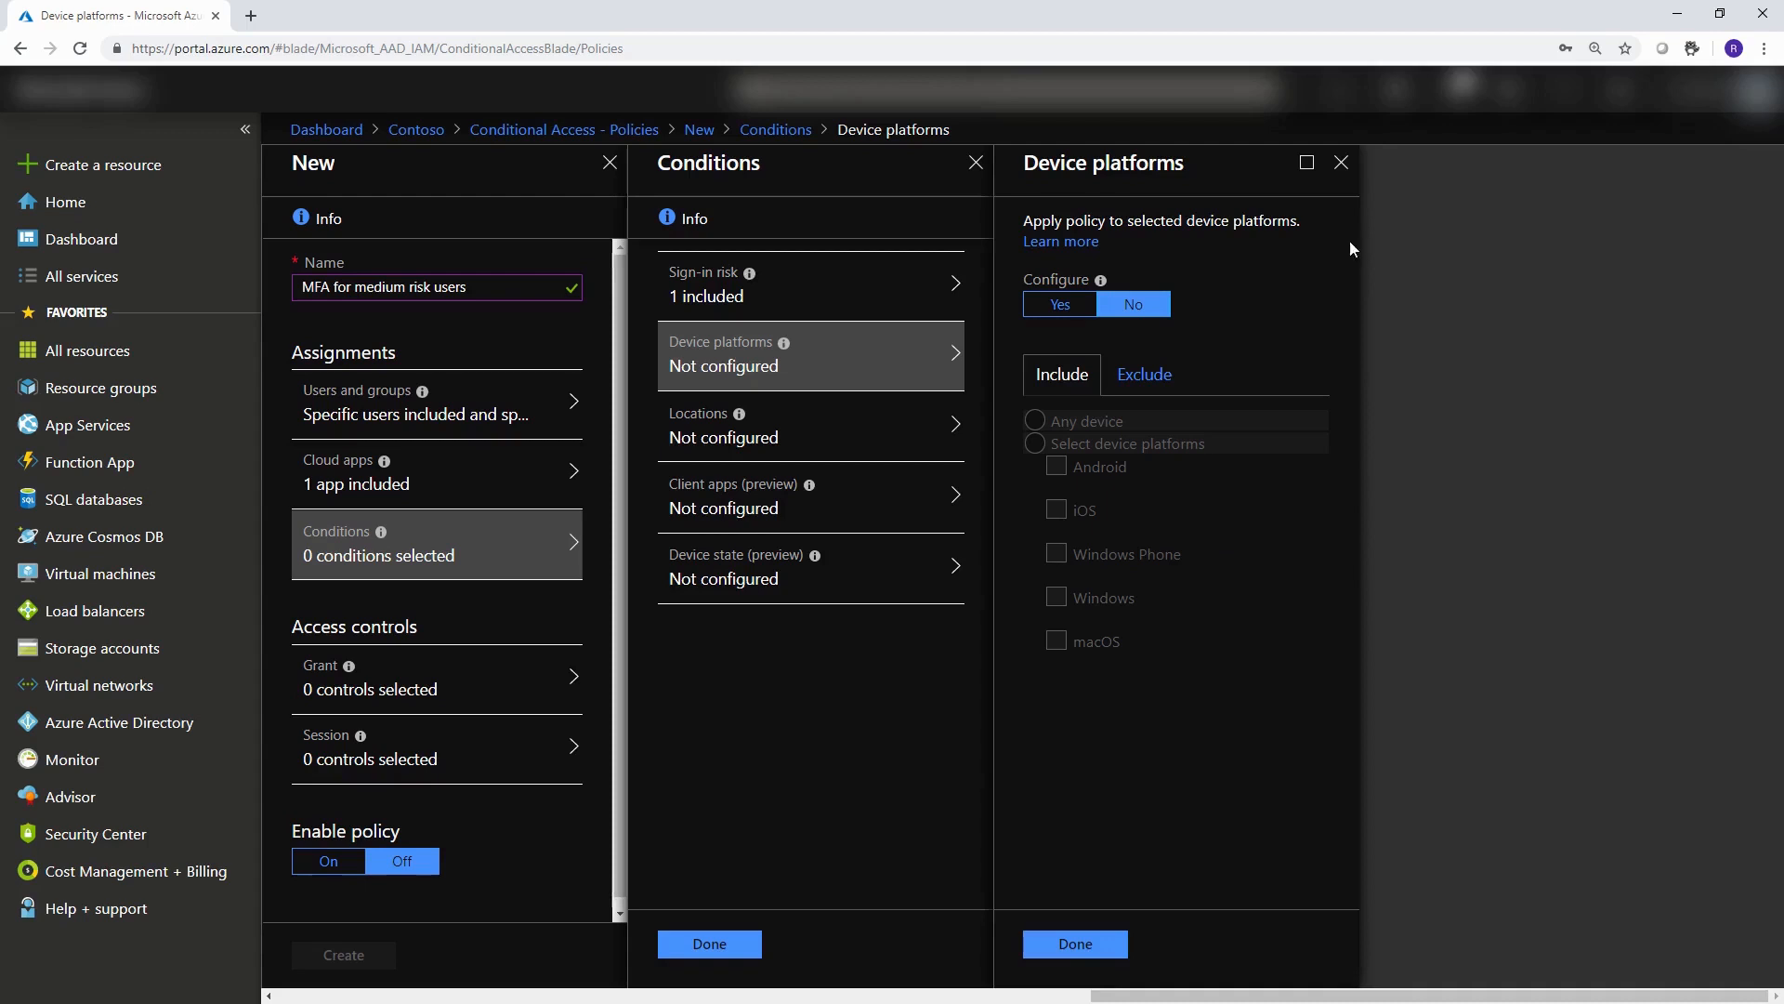
left_click(1342, 164)
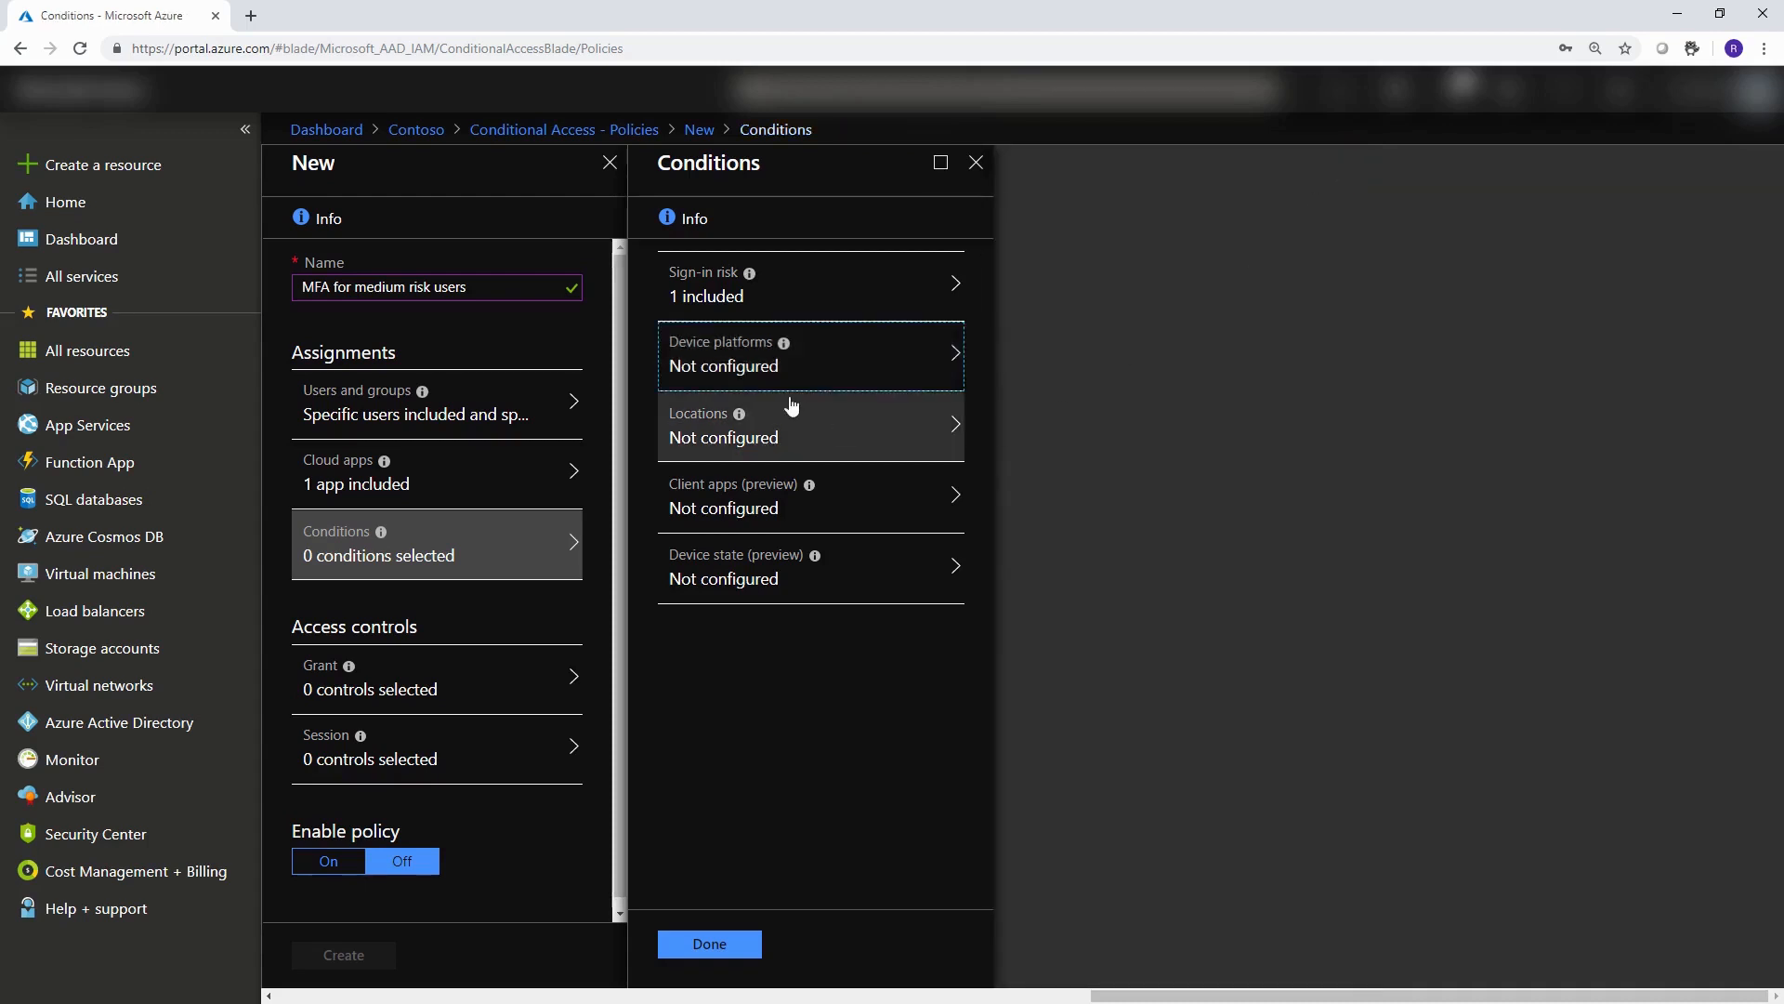
left_click(836, 428)
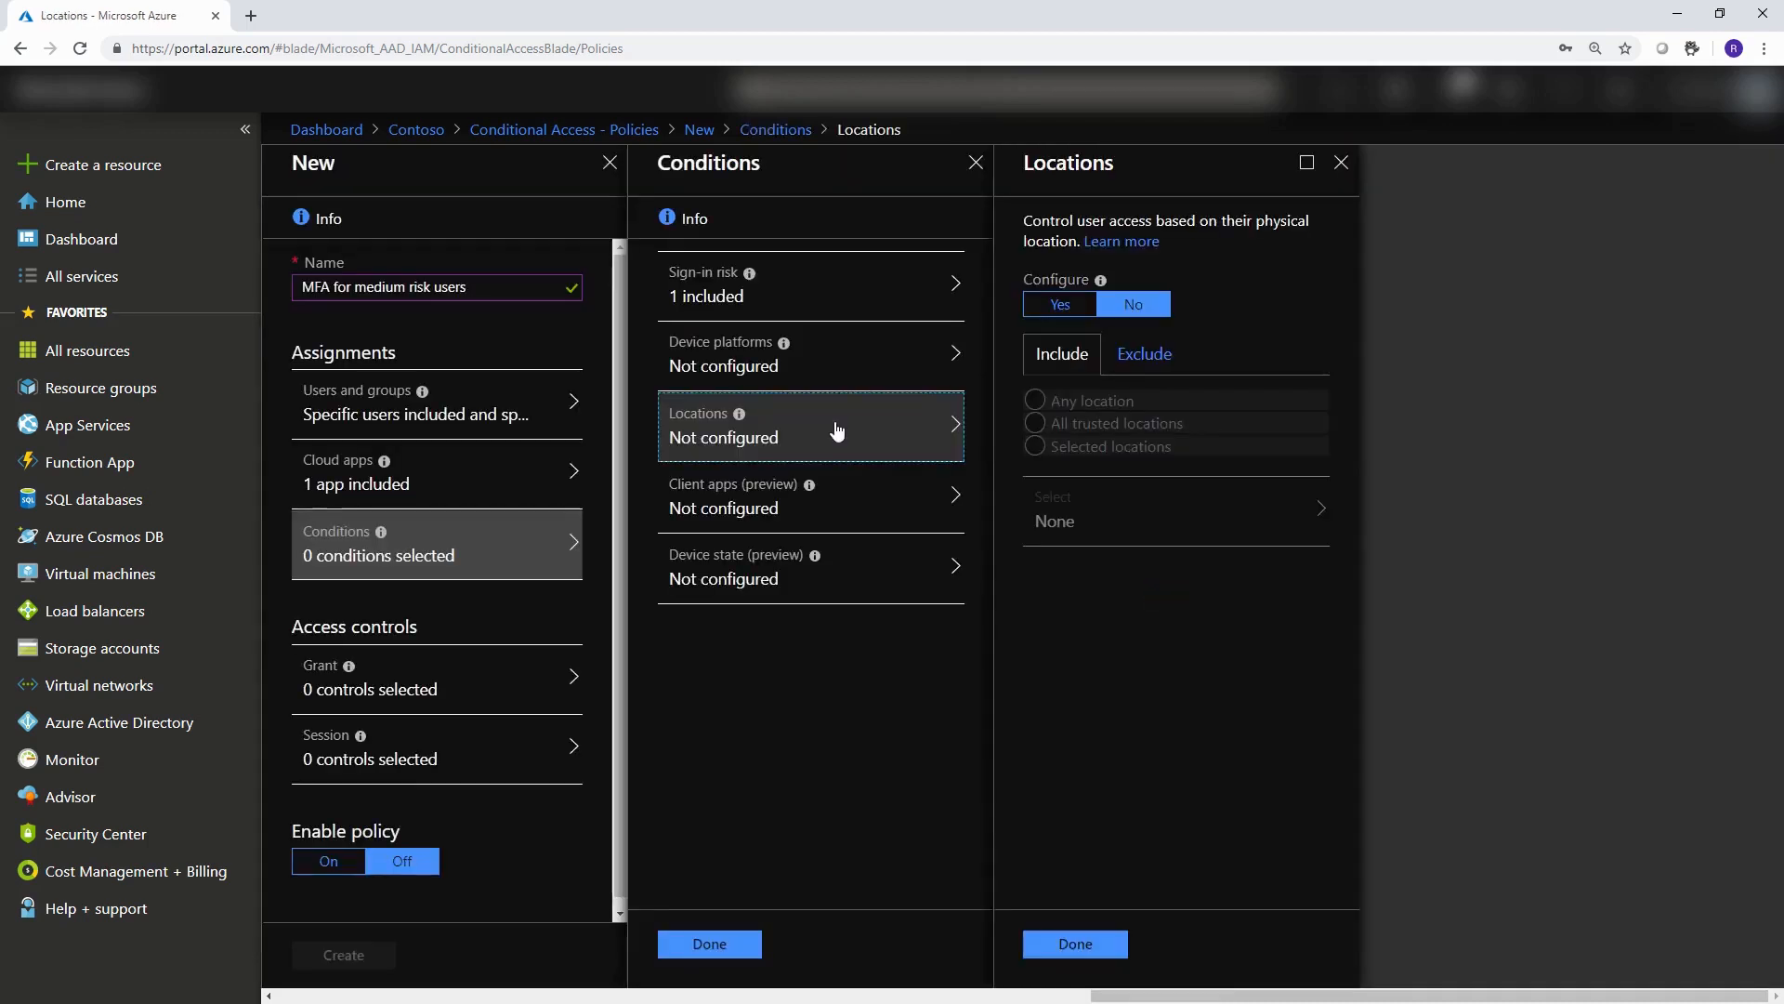
left_click(823, 497)
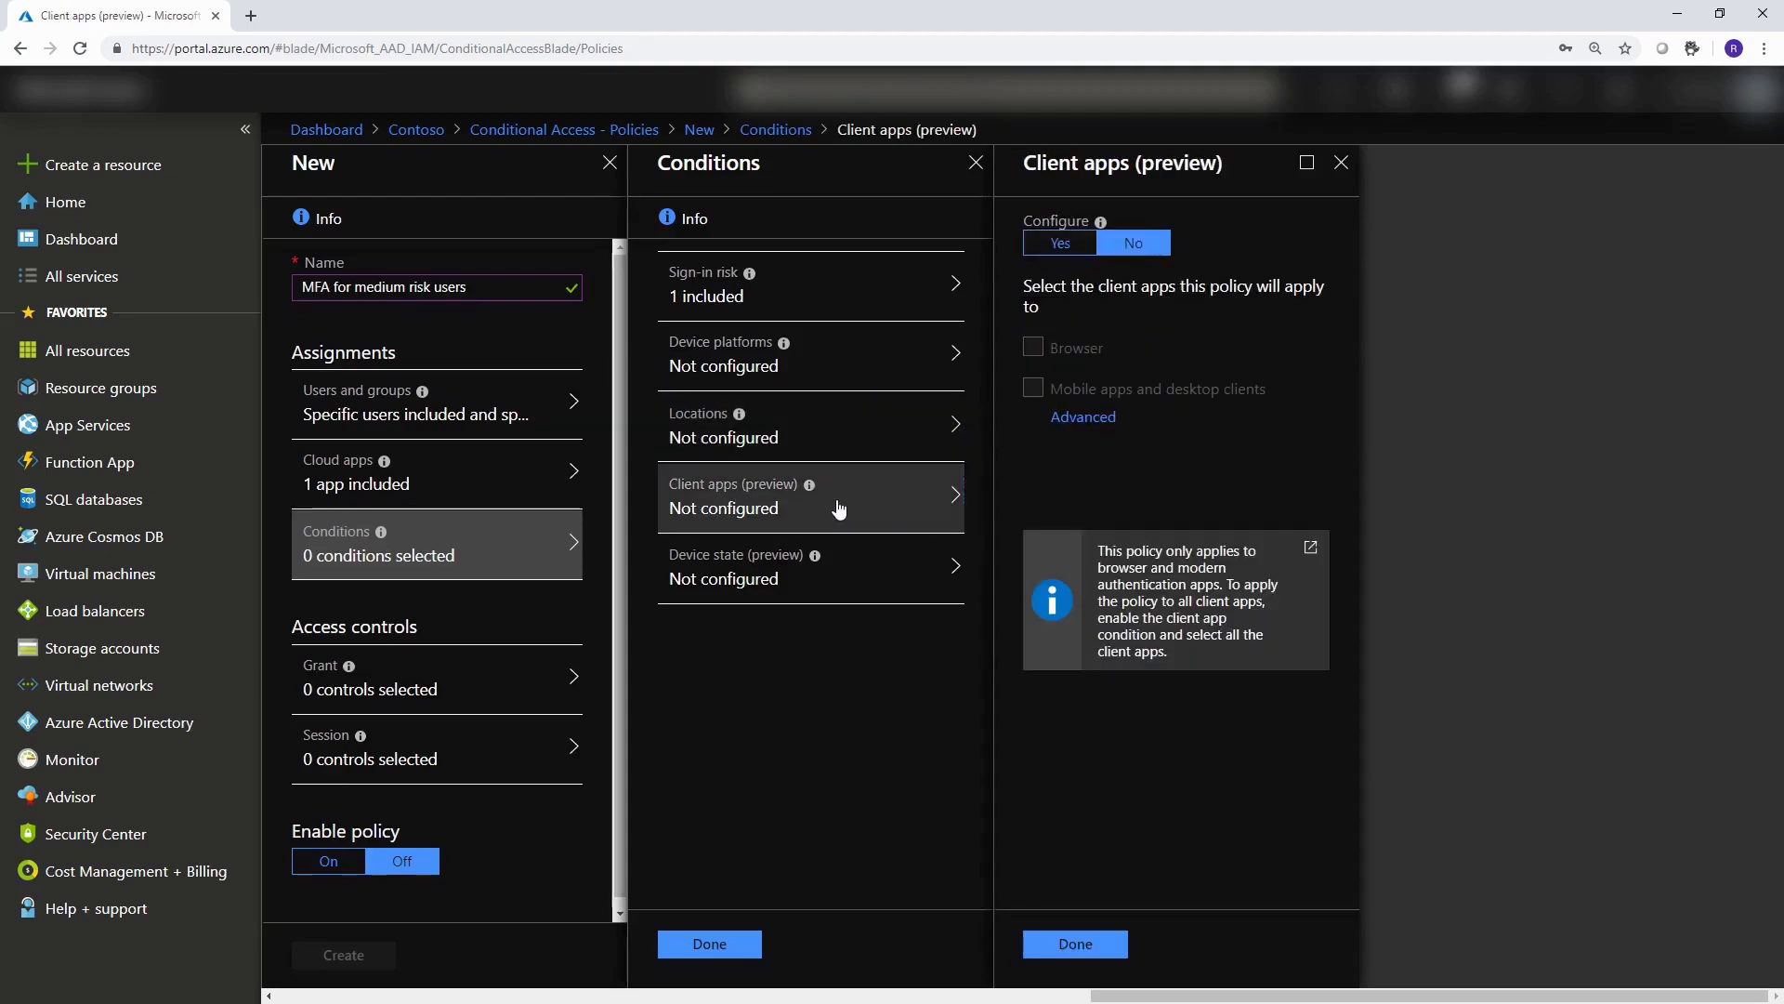
left_click(828, 587)
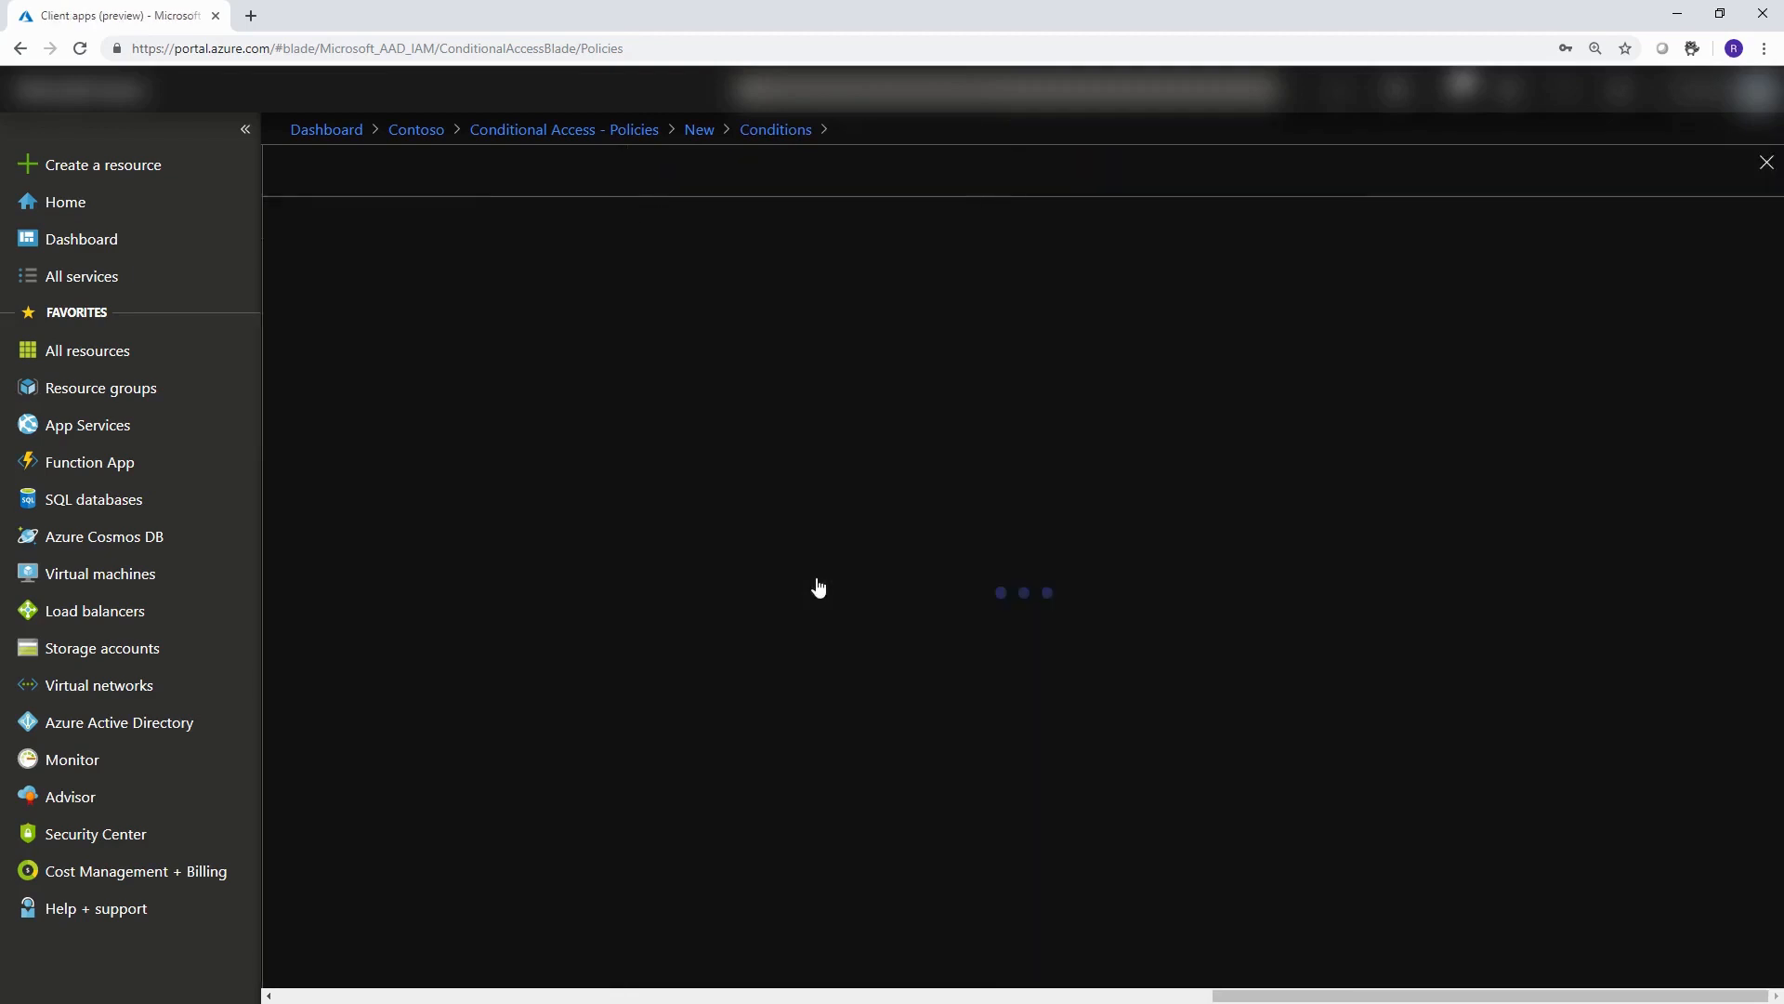
left_click(1341, 162)
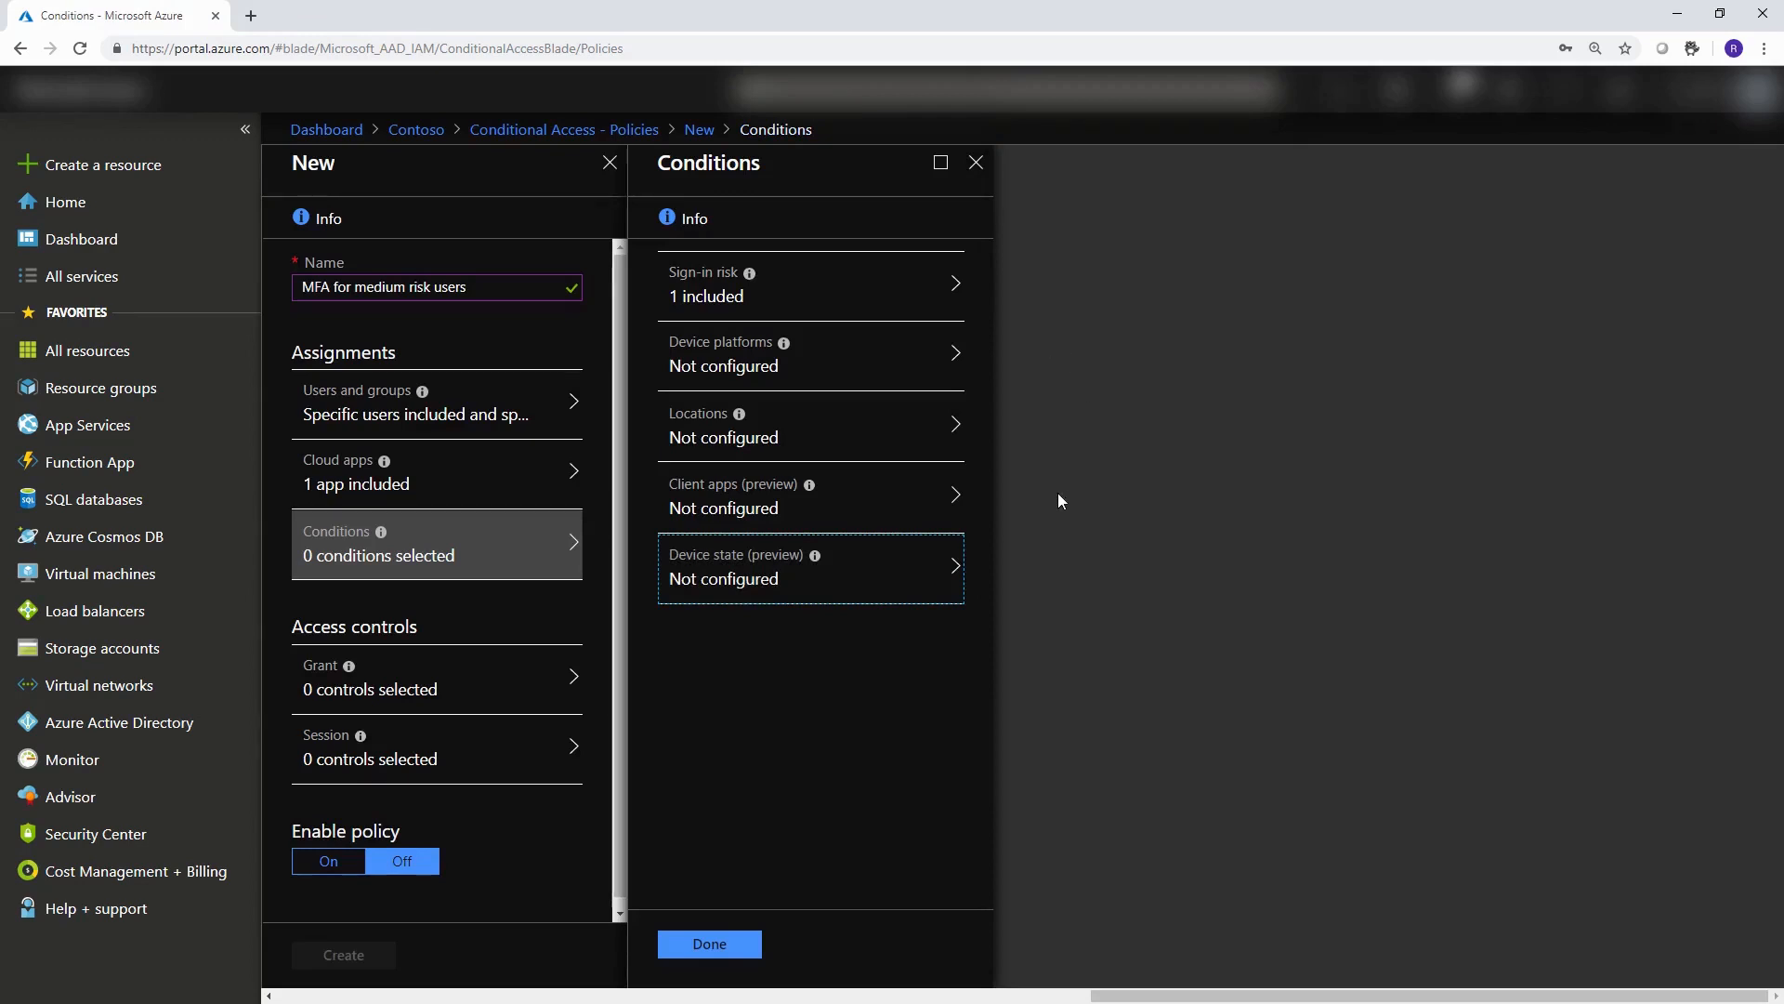
- Confirm the policy conditions and grant access with multi-factor authentication required, using the option to require one of the selected controls
left_click(729, 946)
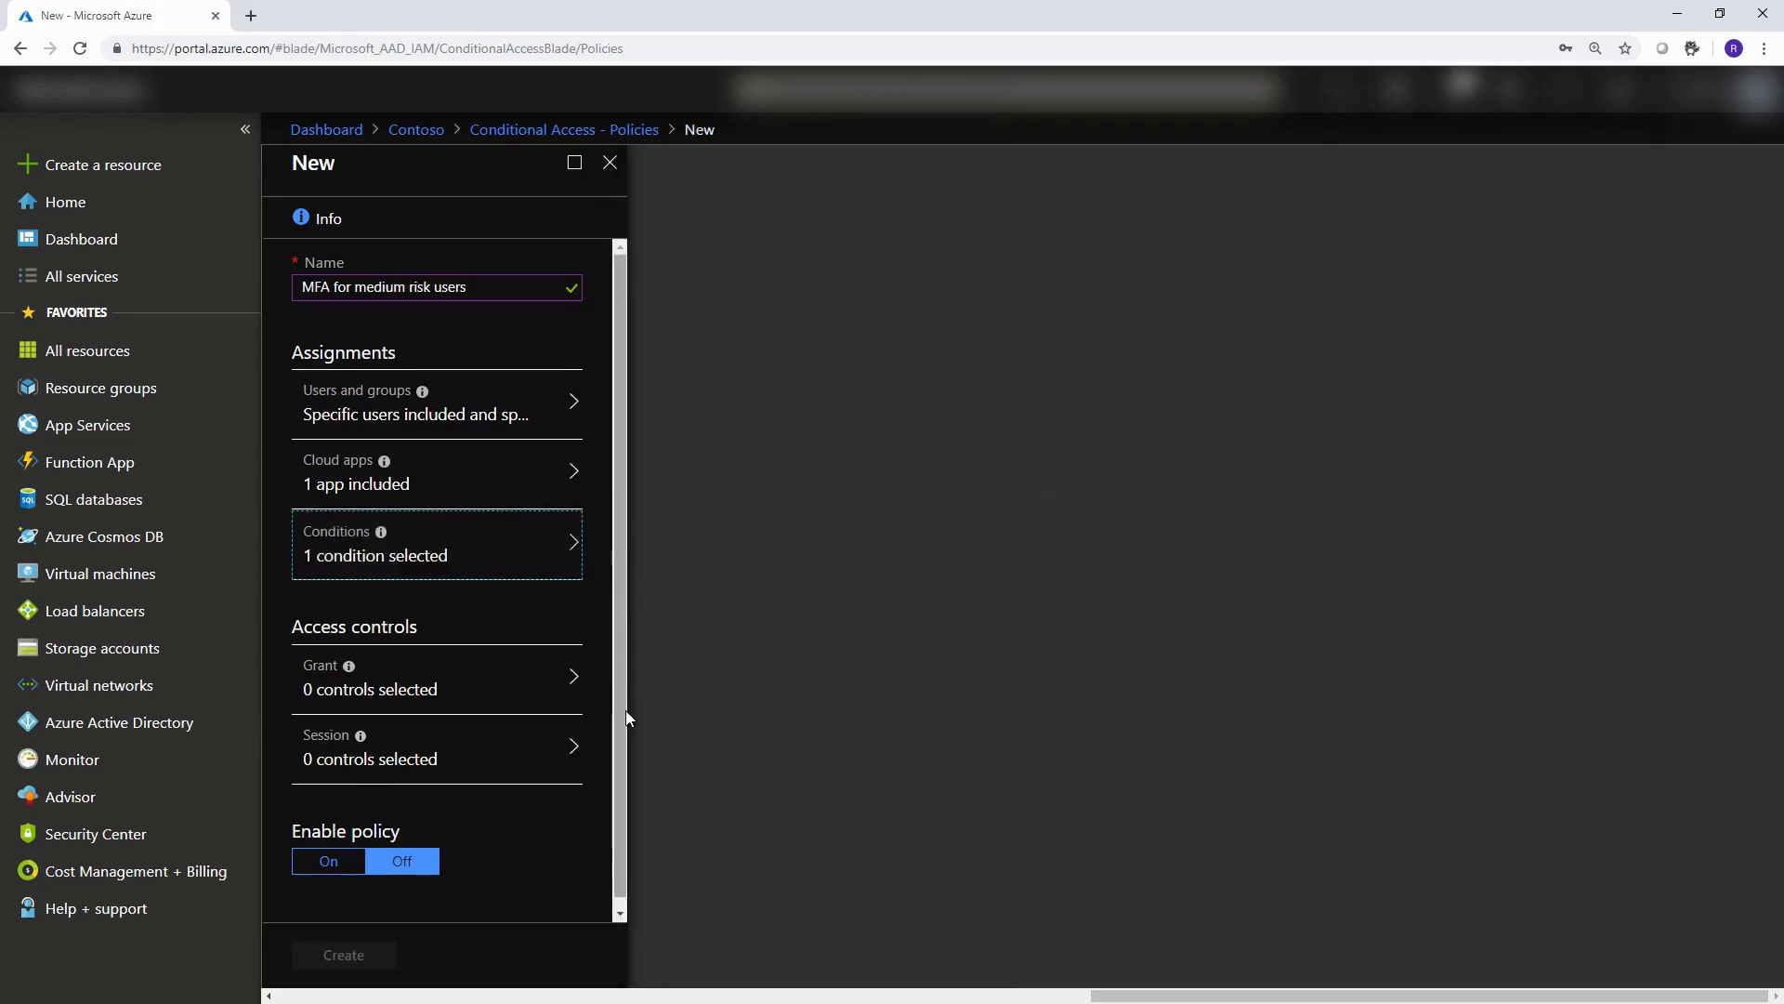
left_click(474, 686)
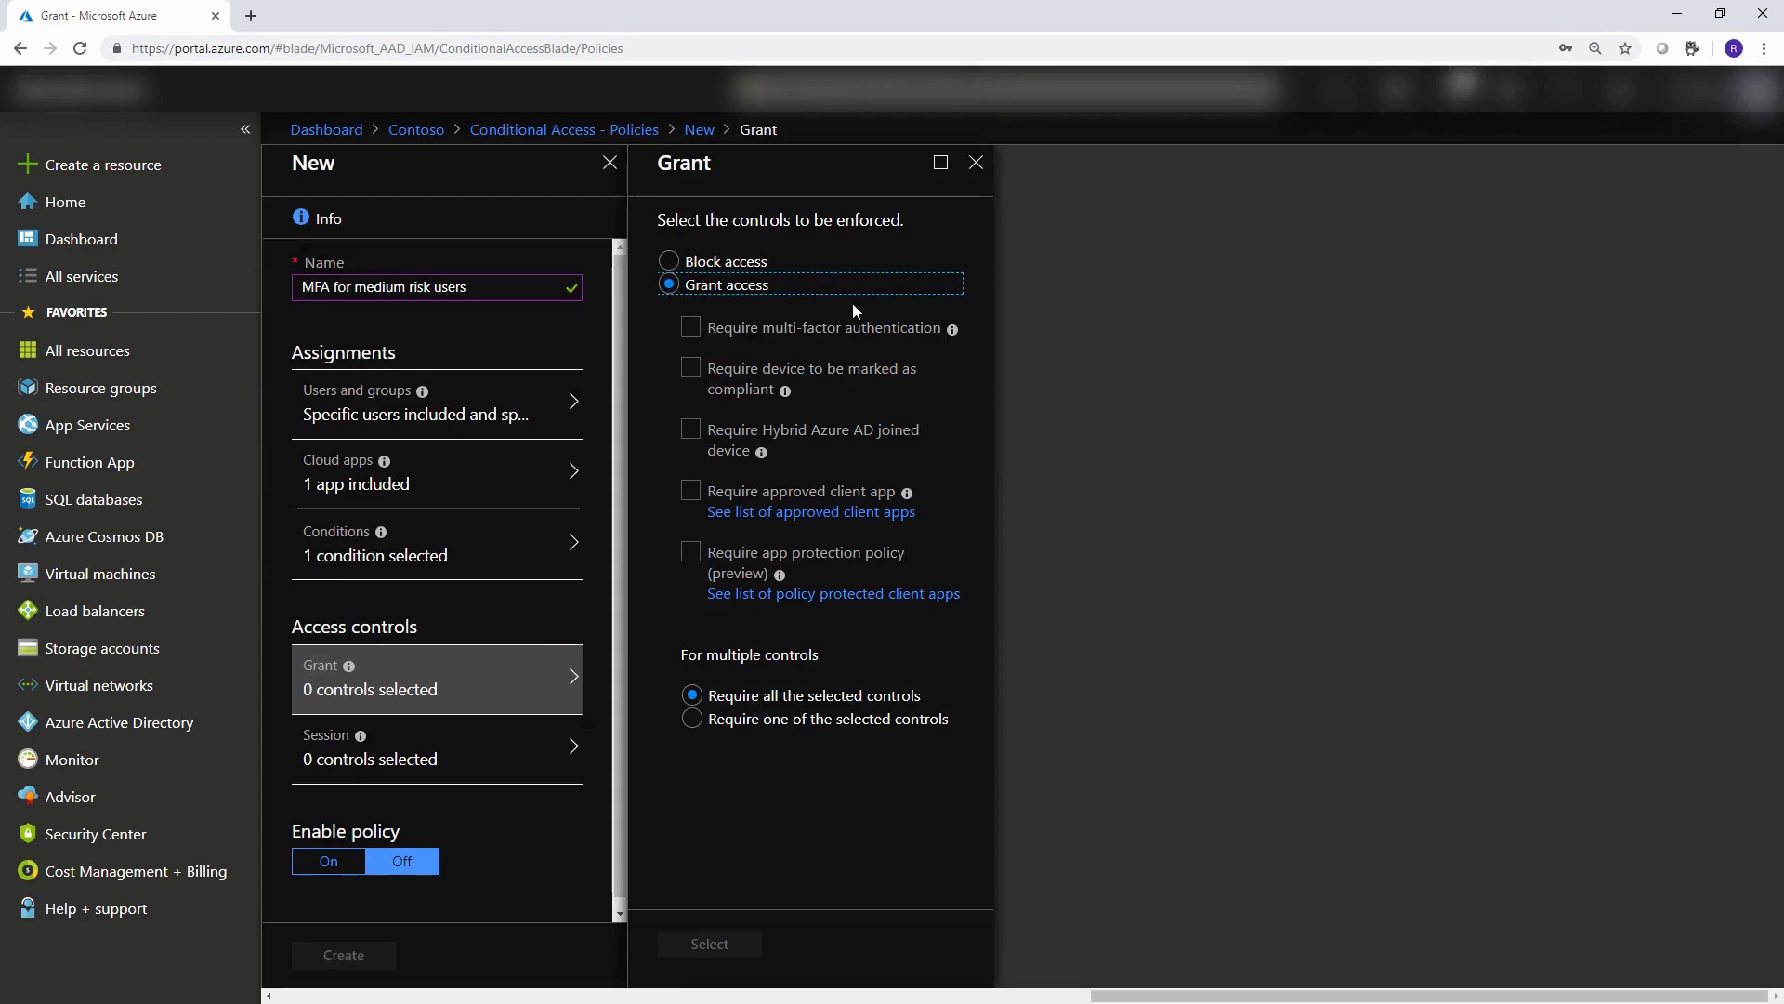
left_click(692, 328)
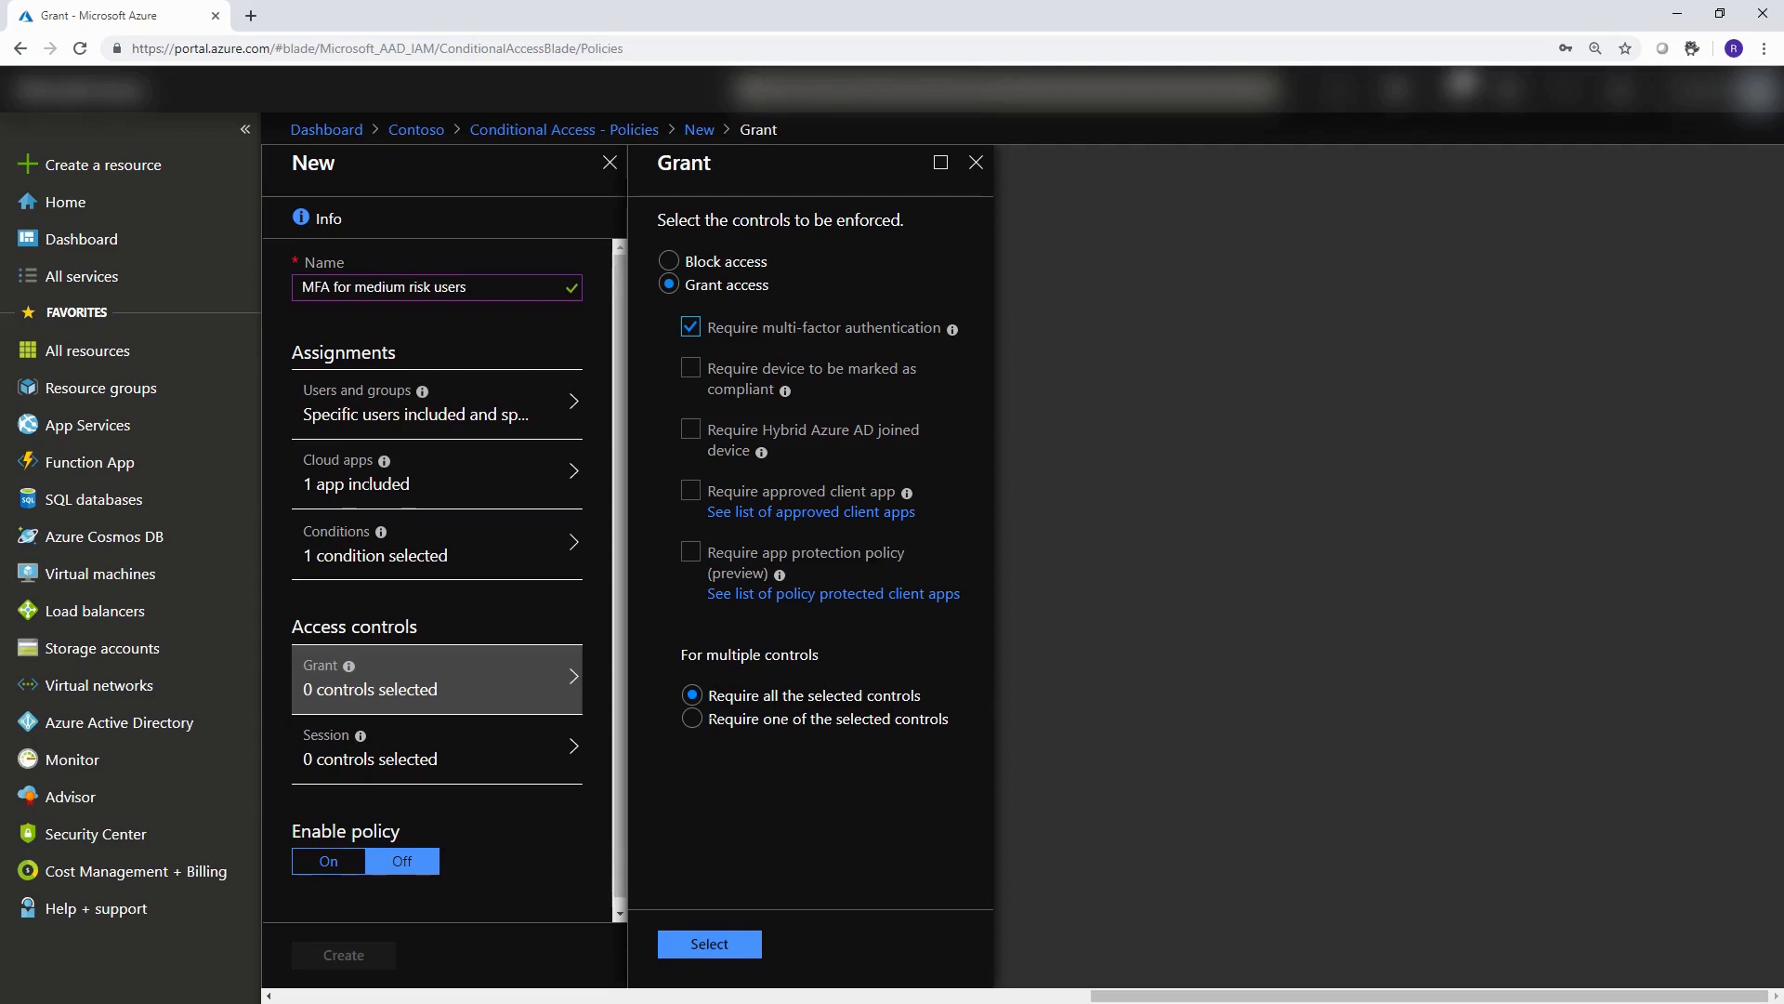
left_click(699, 718)
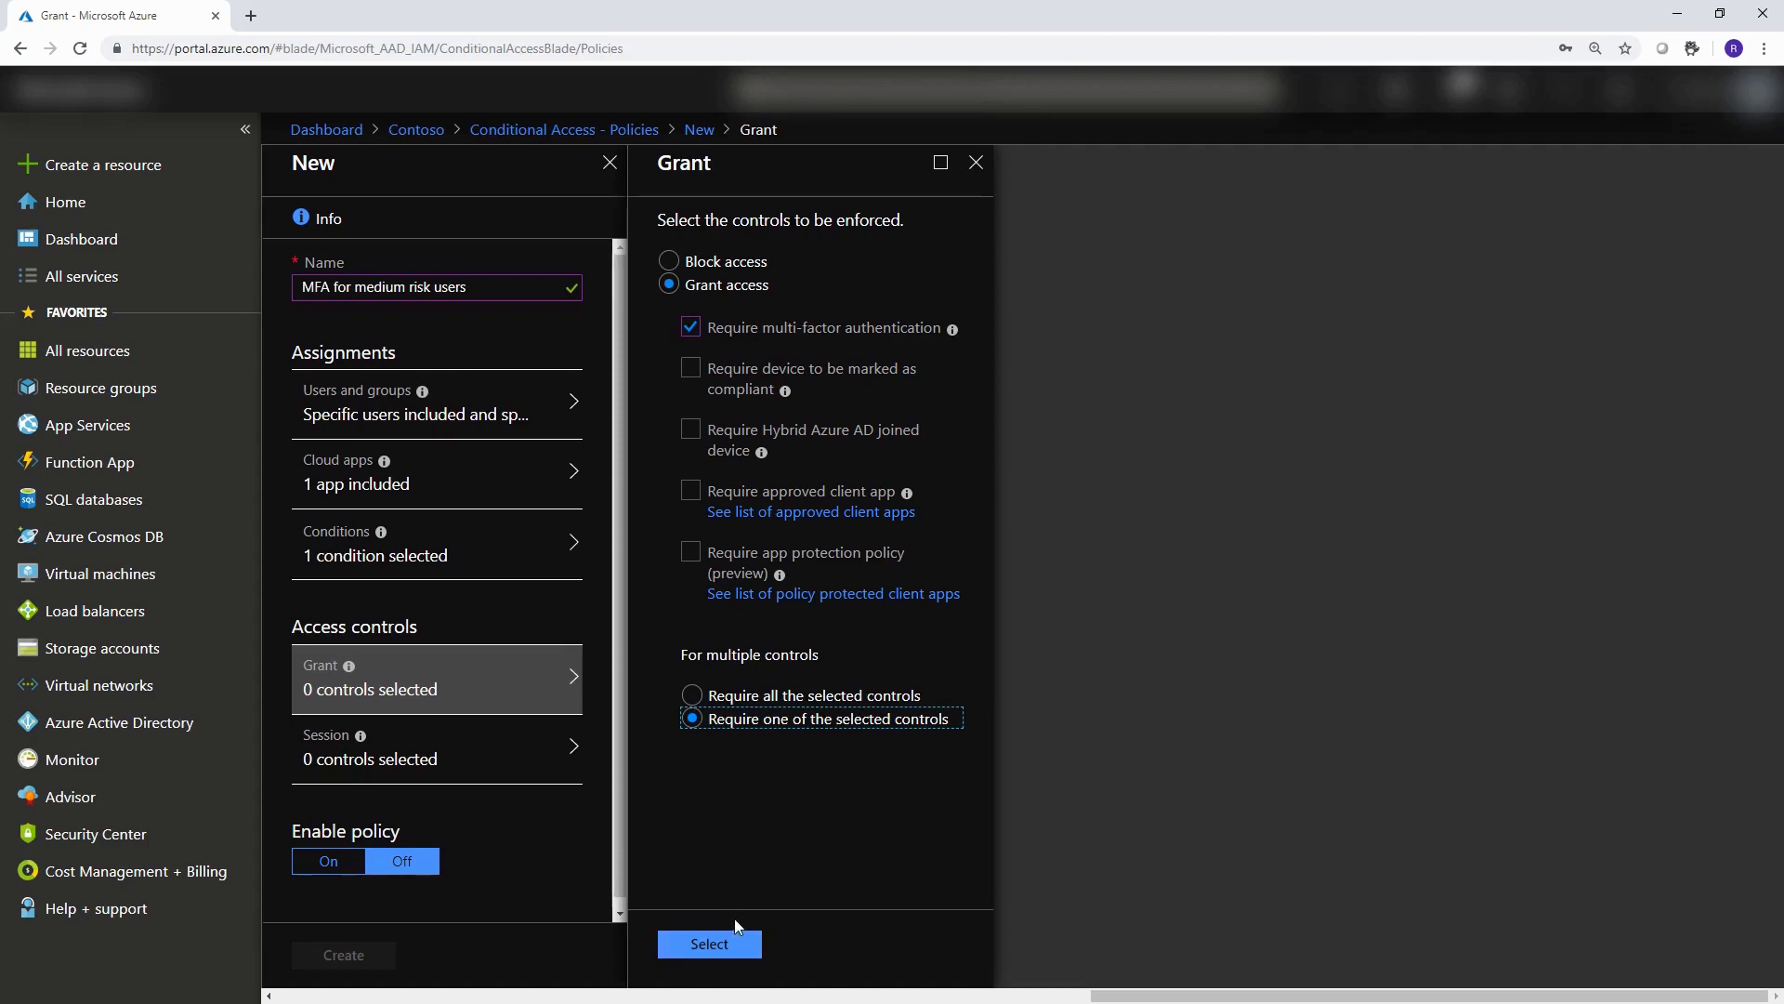
left_click(741, 946)
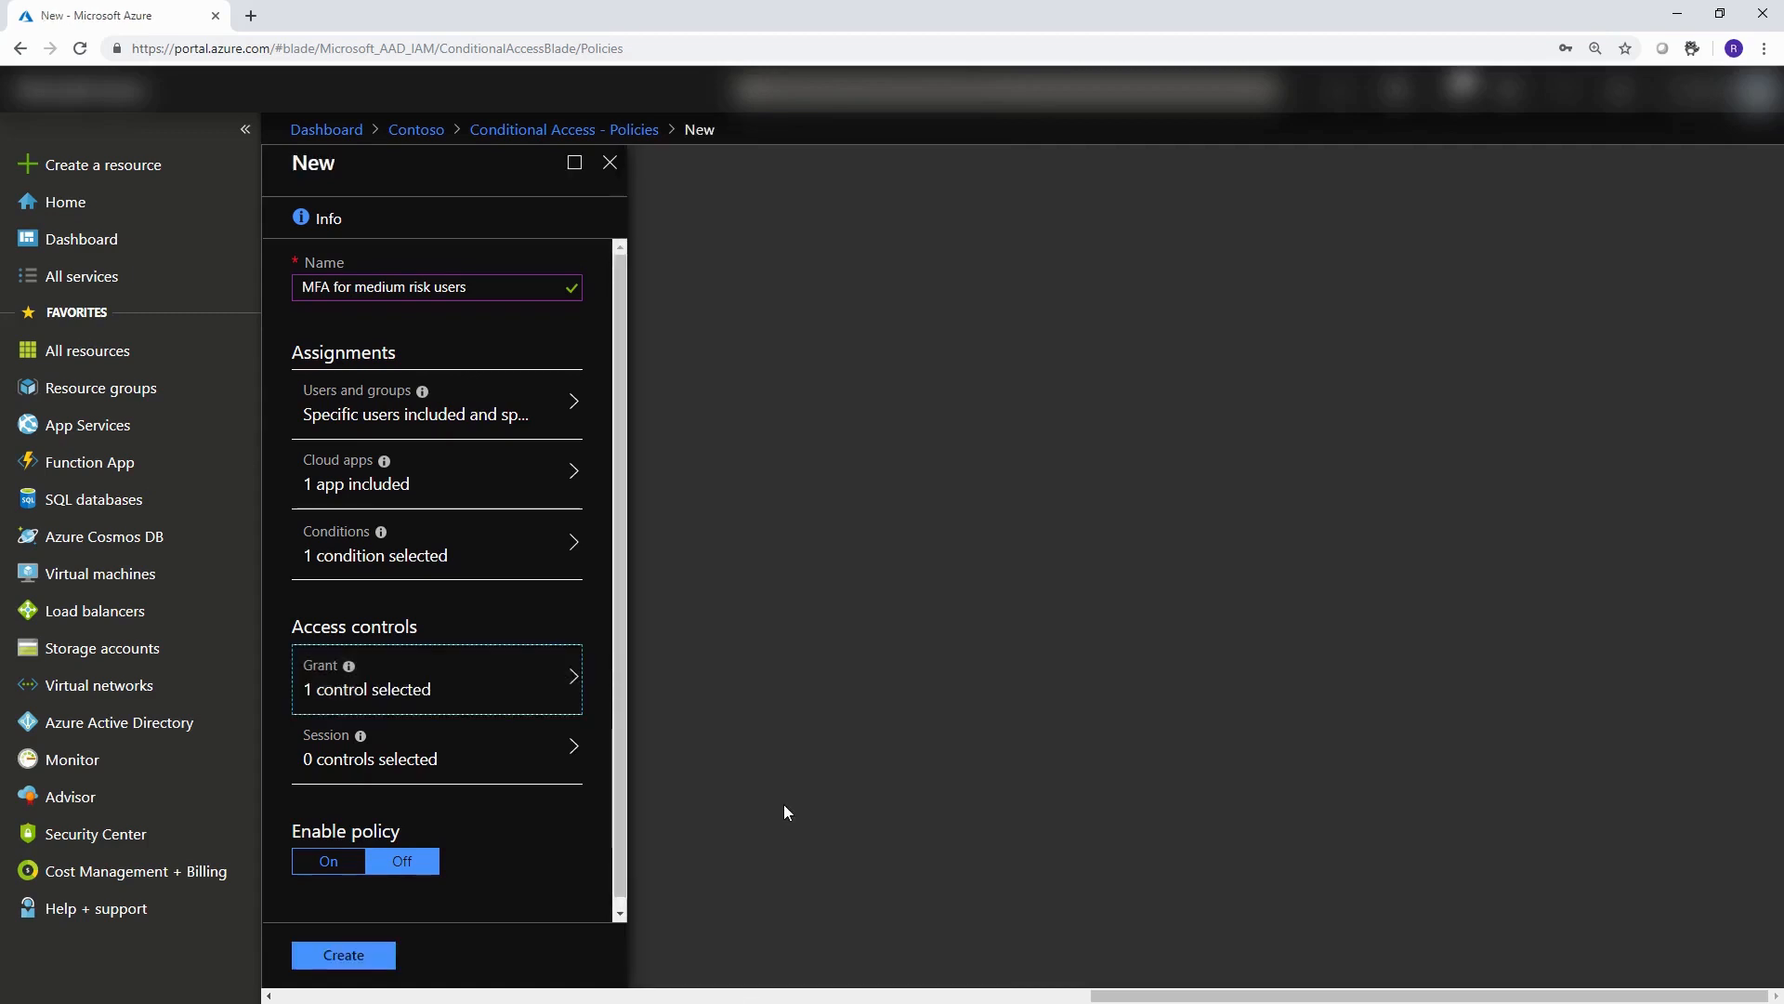
- Set the session control to use app enforced restrictions and create the policy in the enabled state
left_click(454, 762)
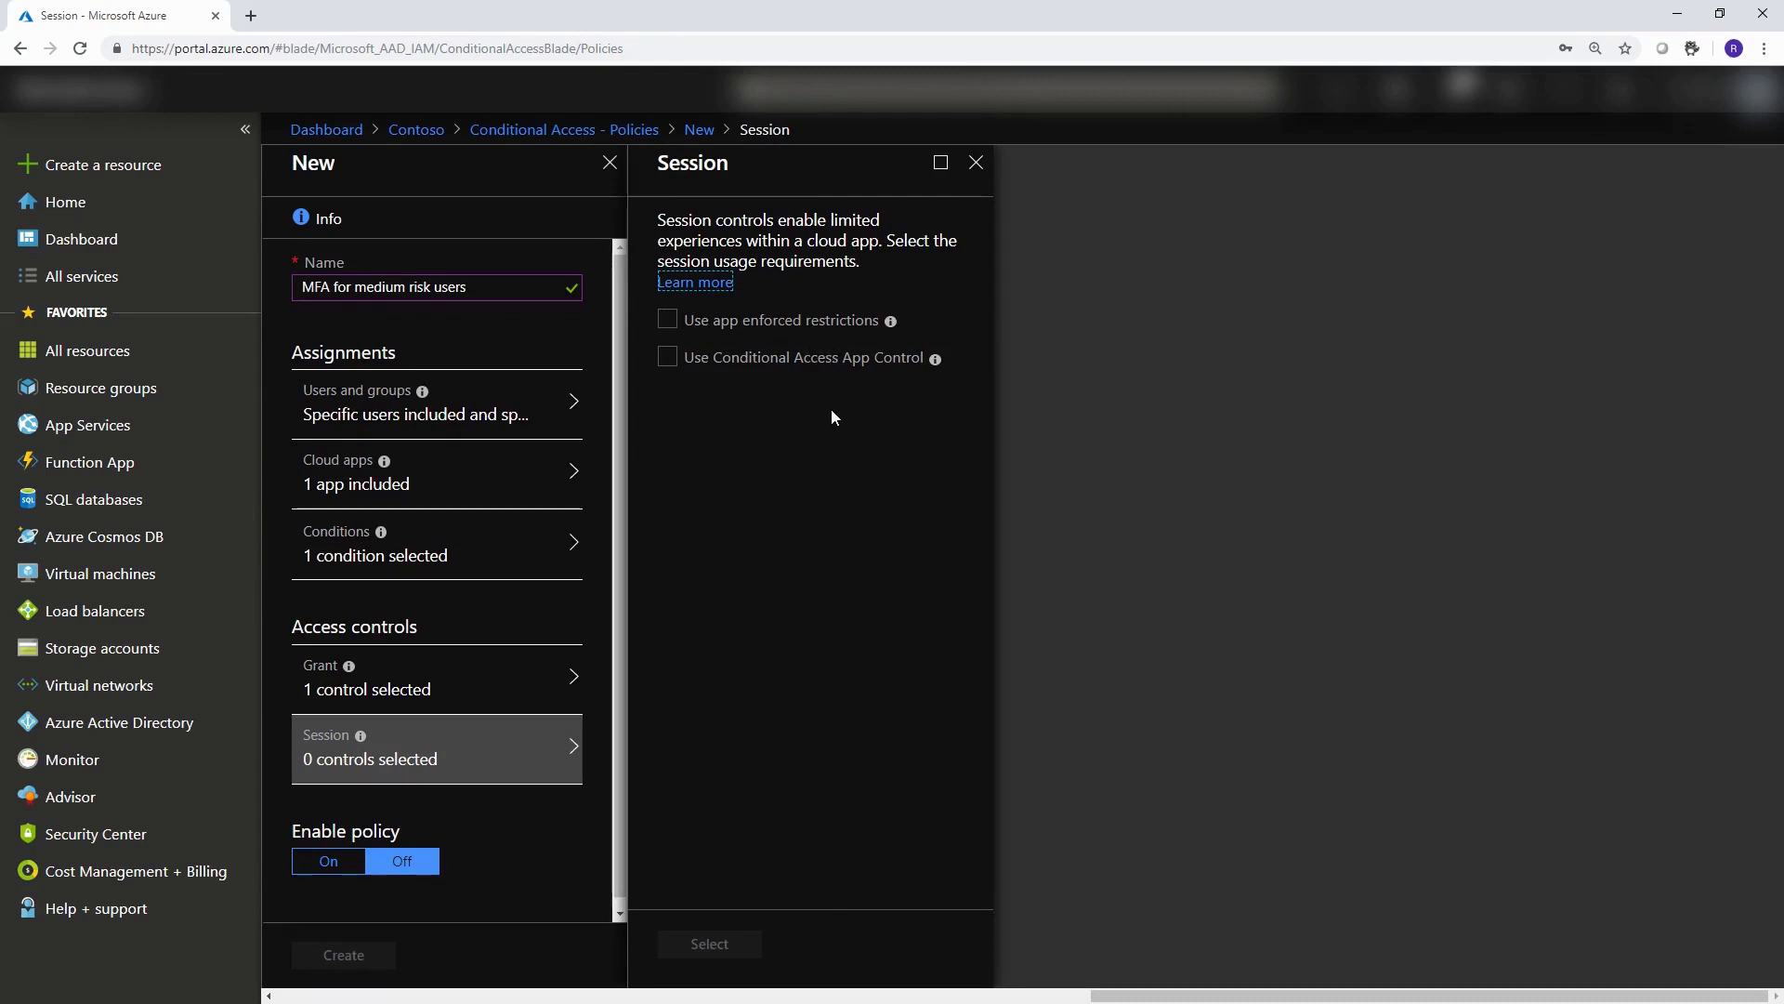
left_click(673, 320)
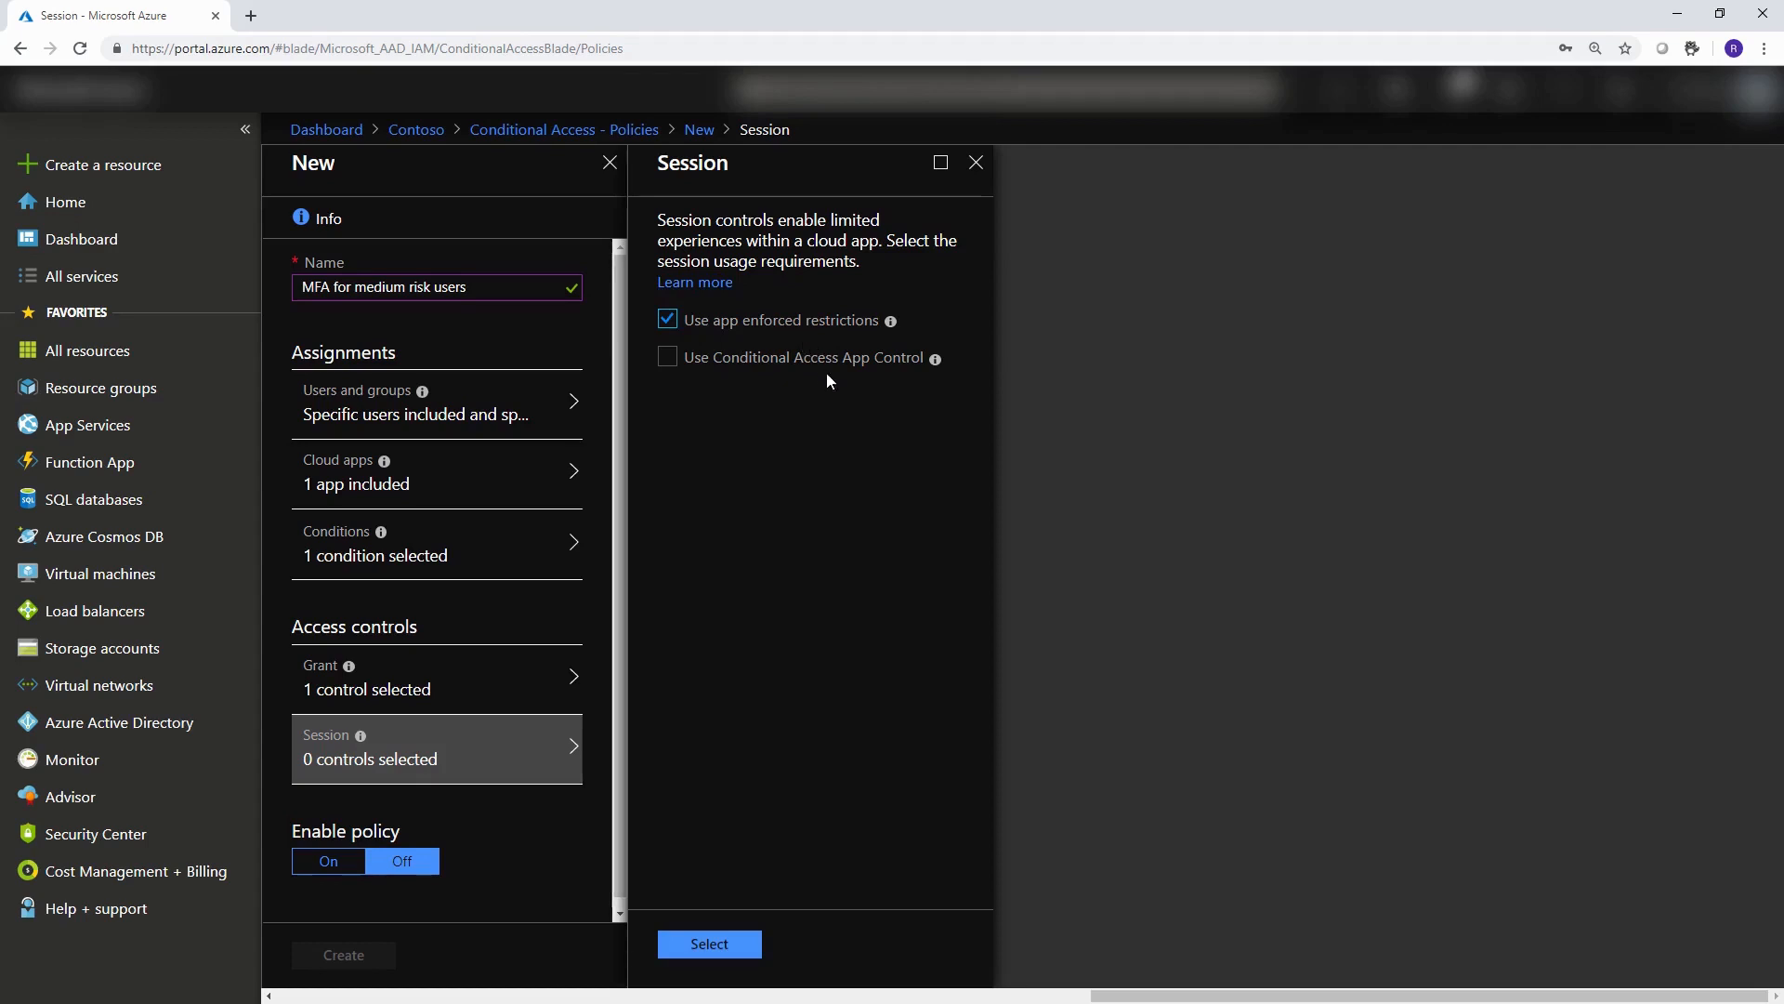
left_click(721, 943)
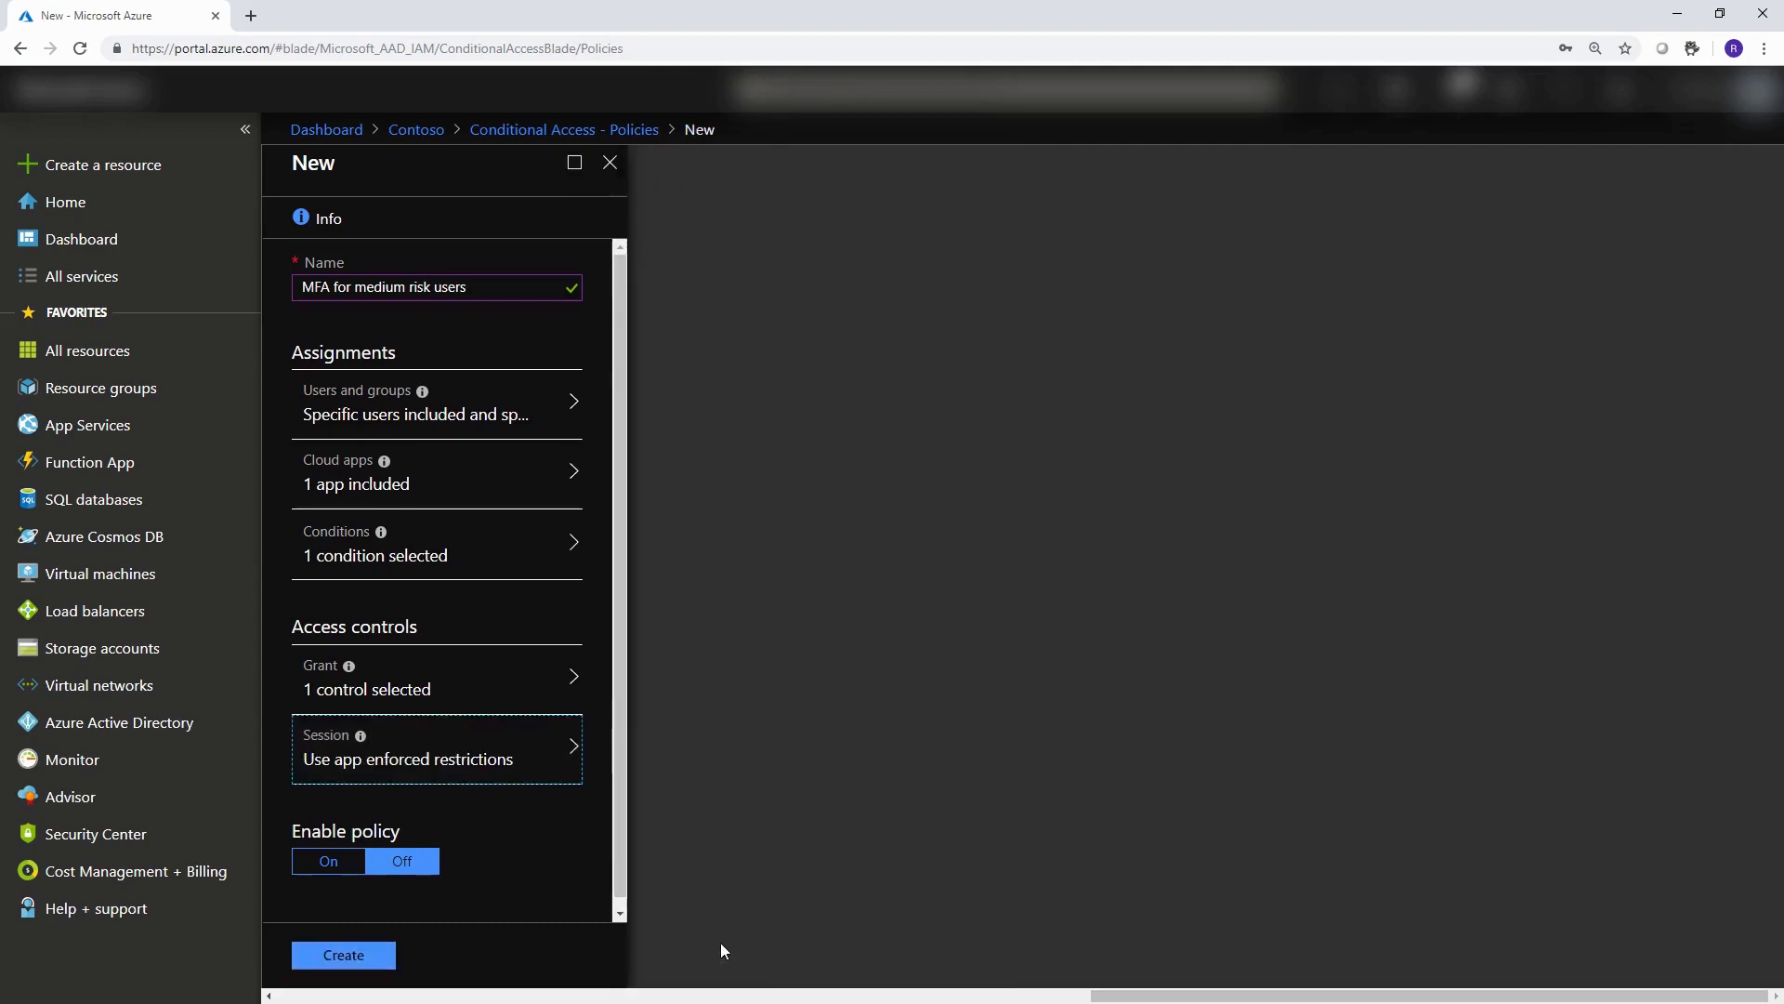
left_click(333, 864)
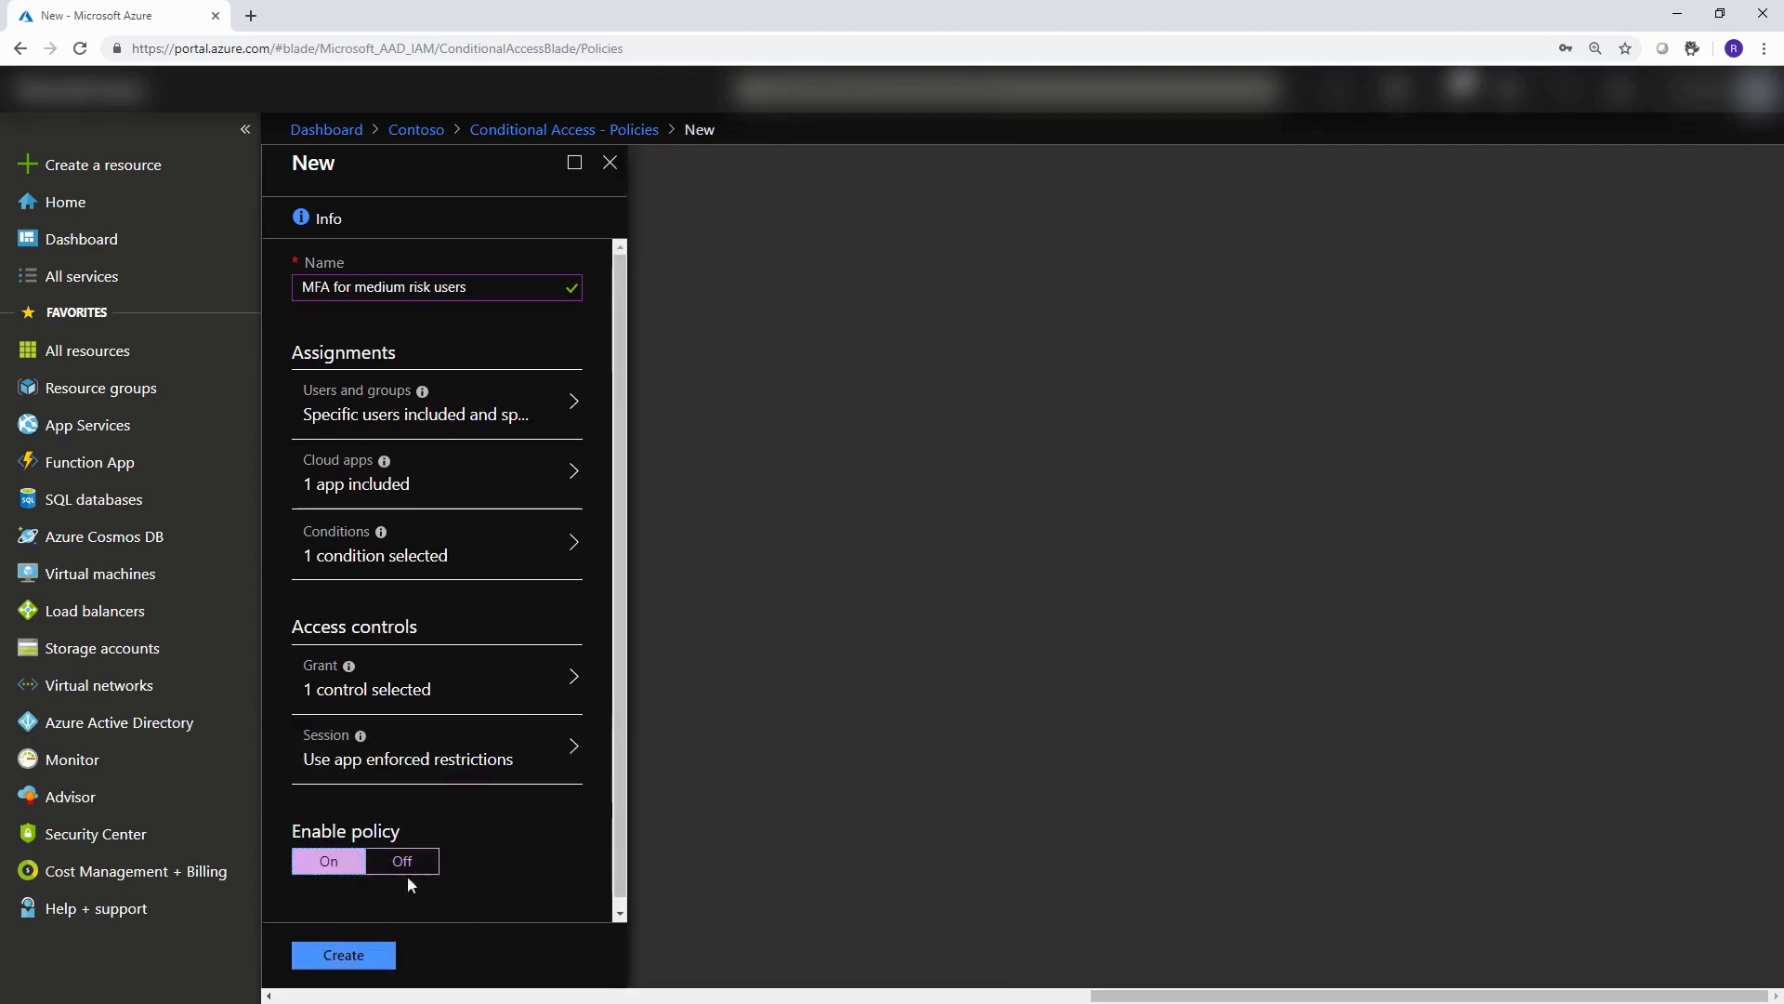
left_click(371, 955)
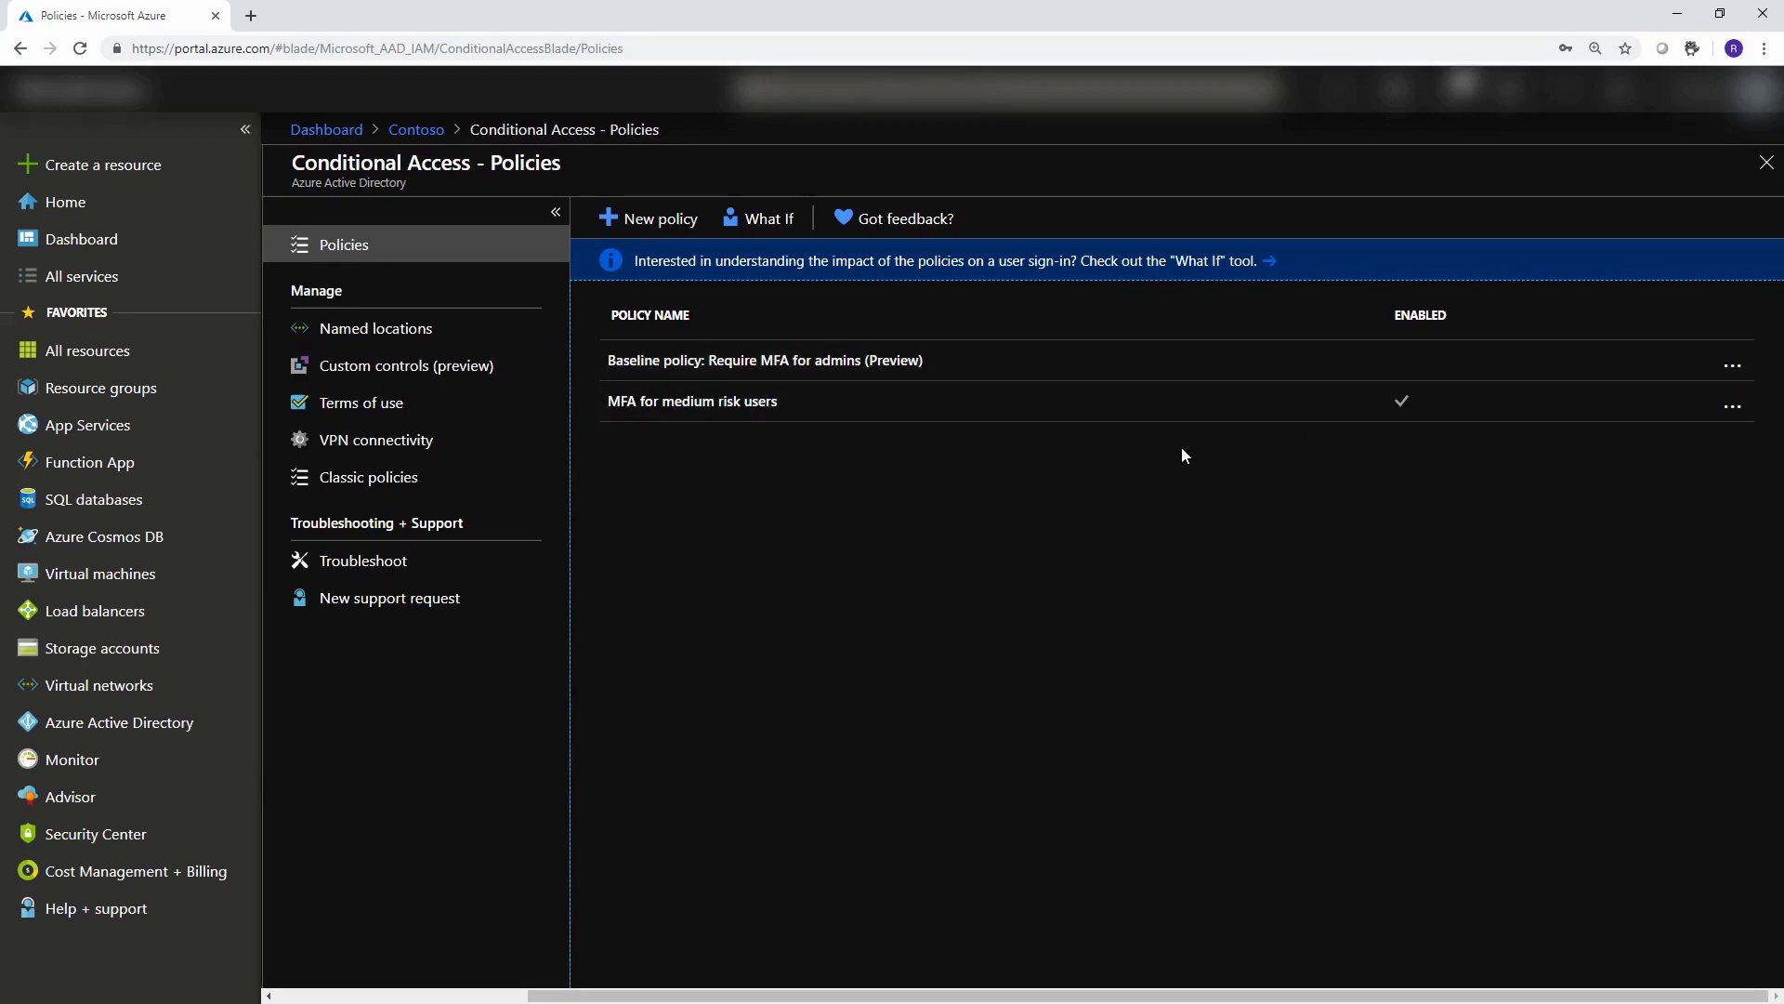
- Open the What If policy test and choose the first user in the directory list as its user
left_click(776, 228)
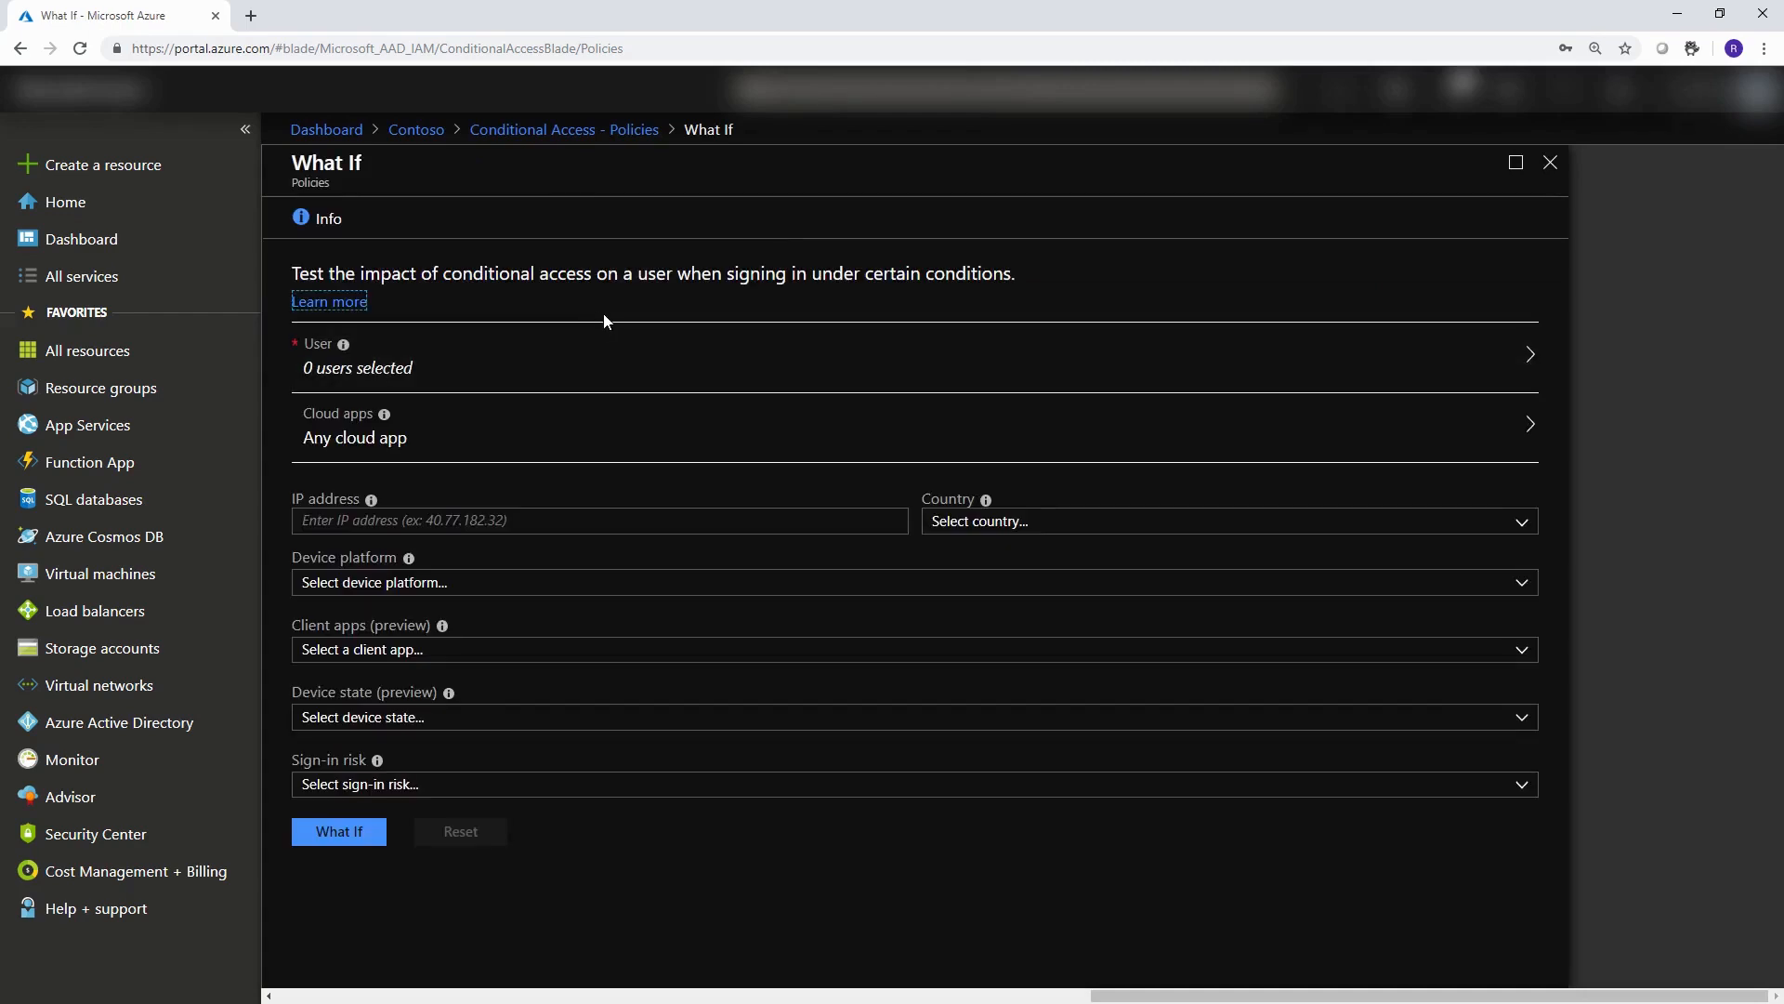
left_click(630, 360)
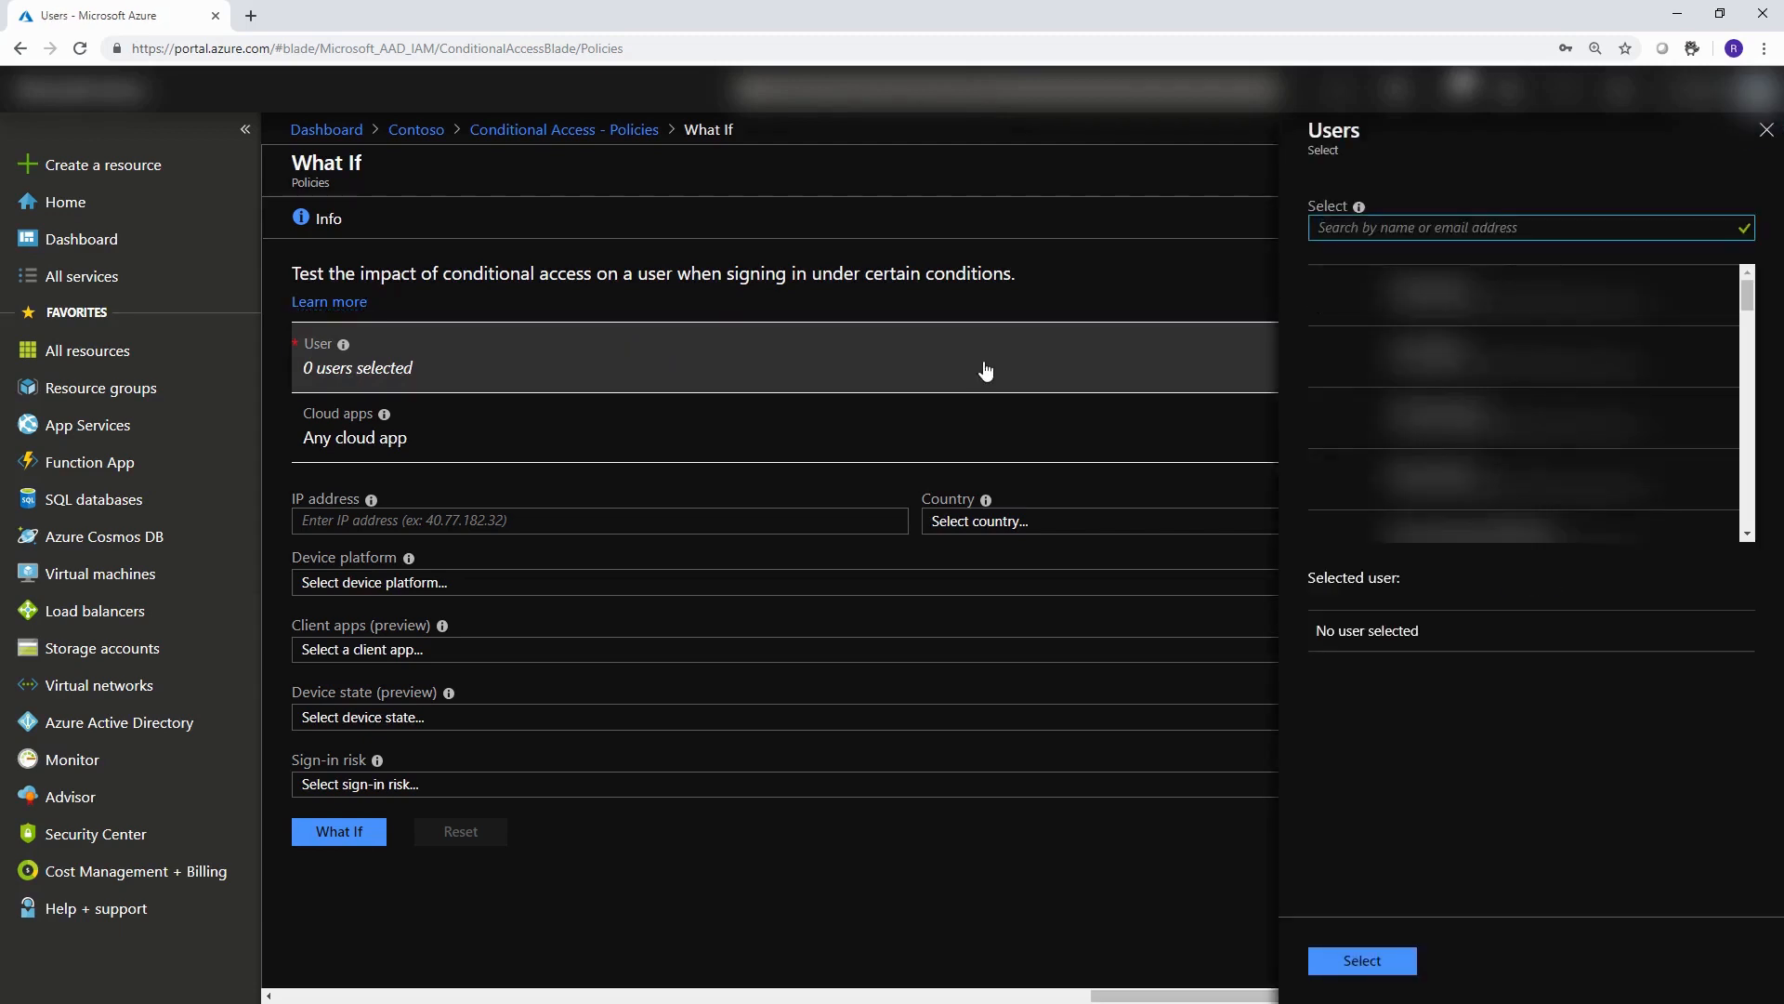
left_click(1502, 290)
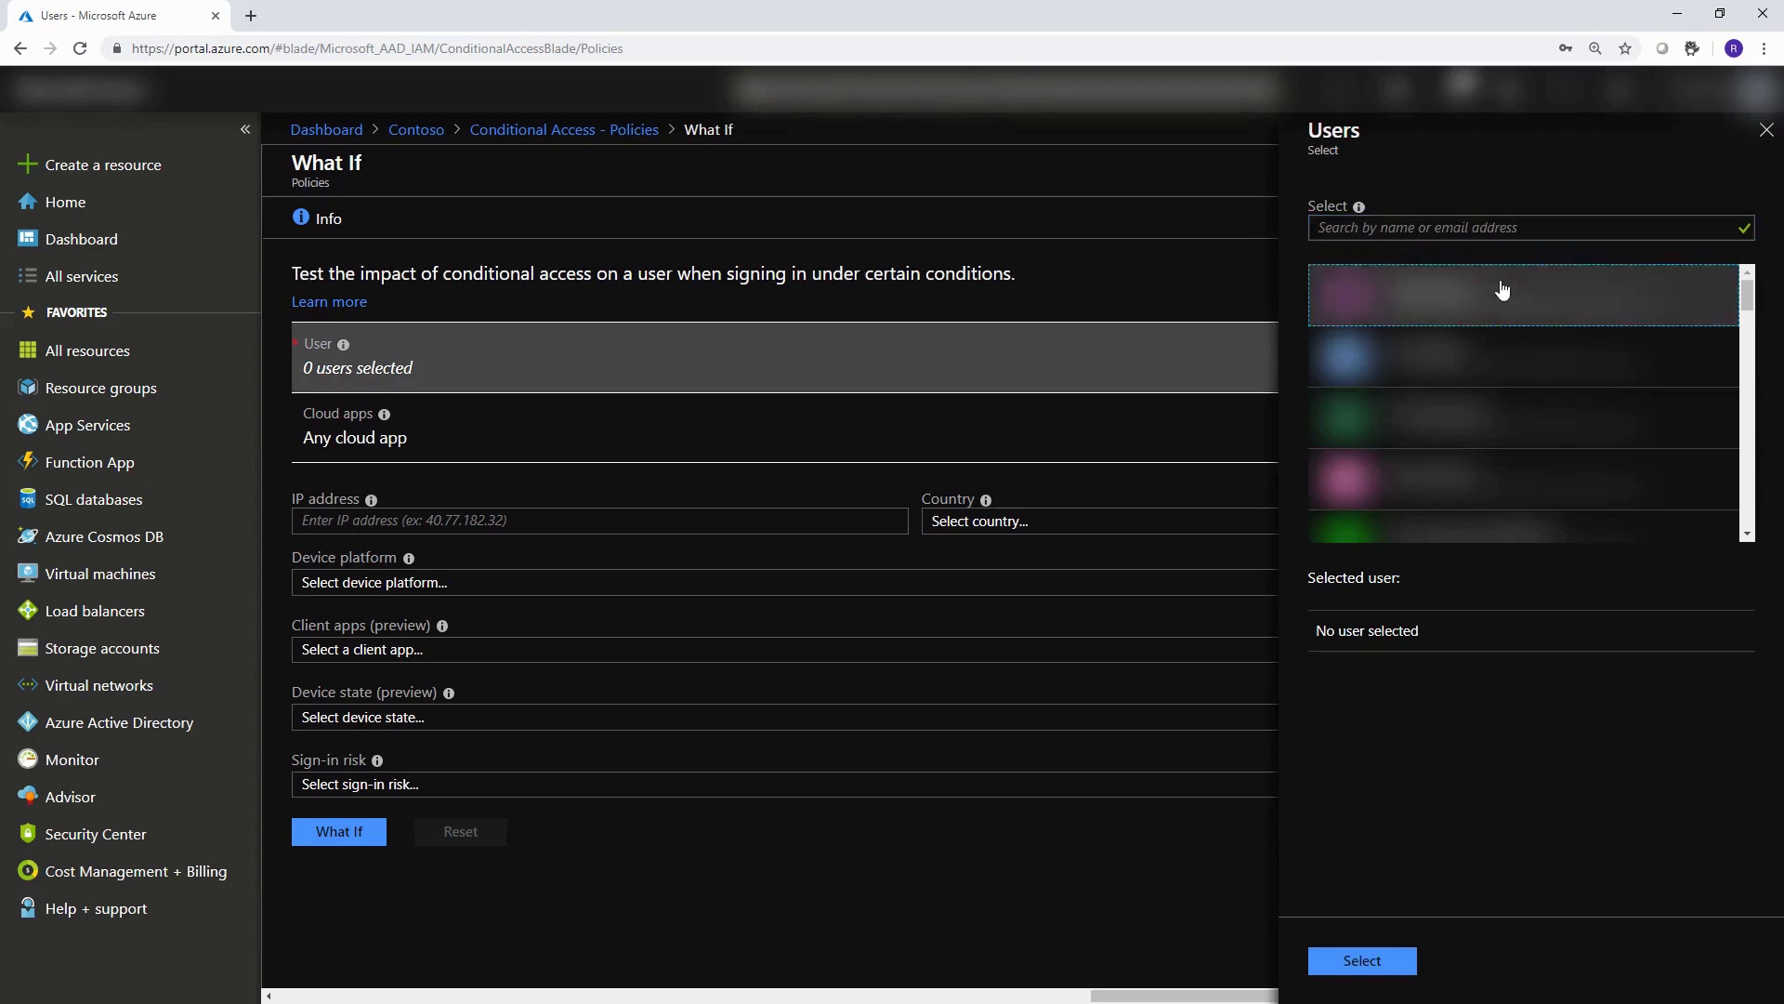
left_click(1394, 969)
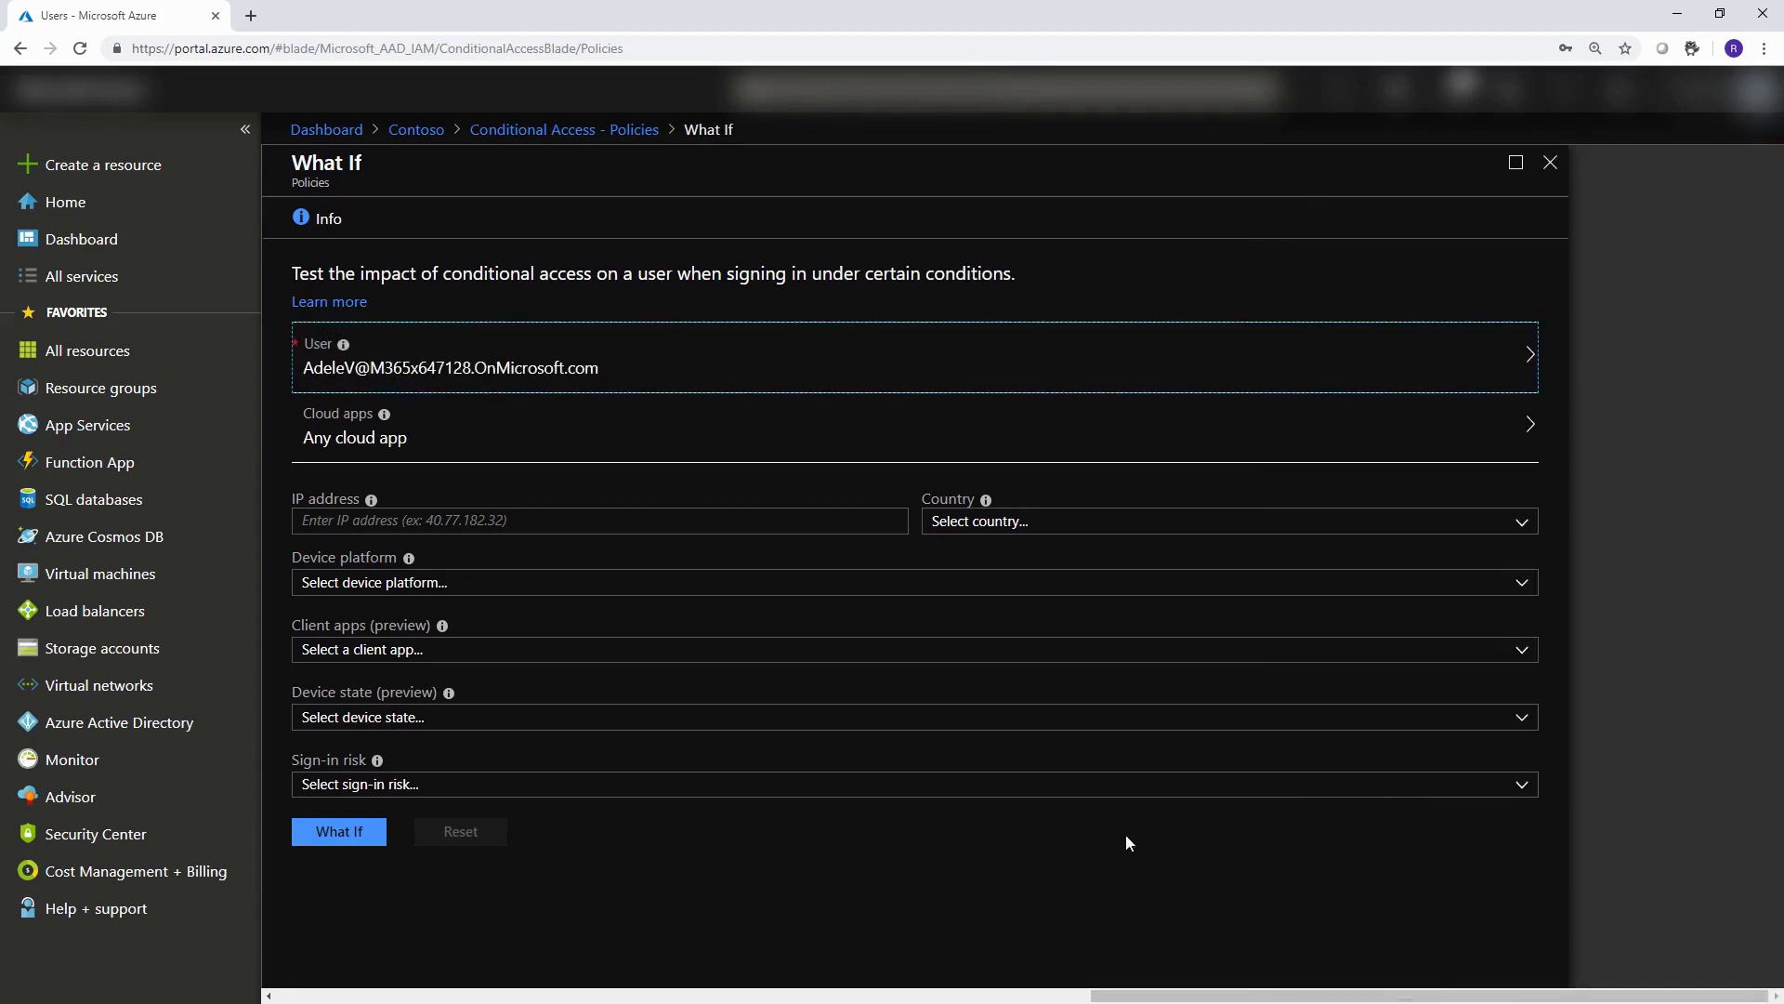
- Search the test's cloud apps for "exchange" and limit the What If test to Office 365 Exchange Online
left_click(595, 428)
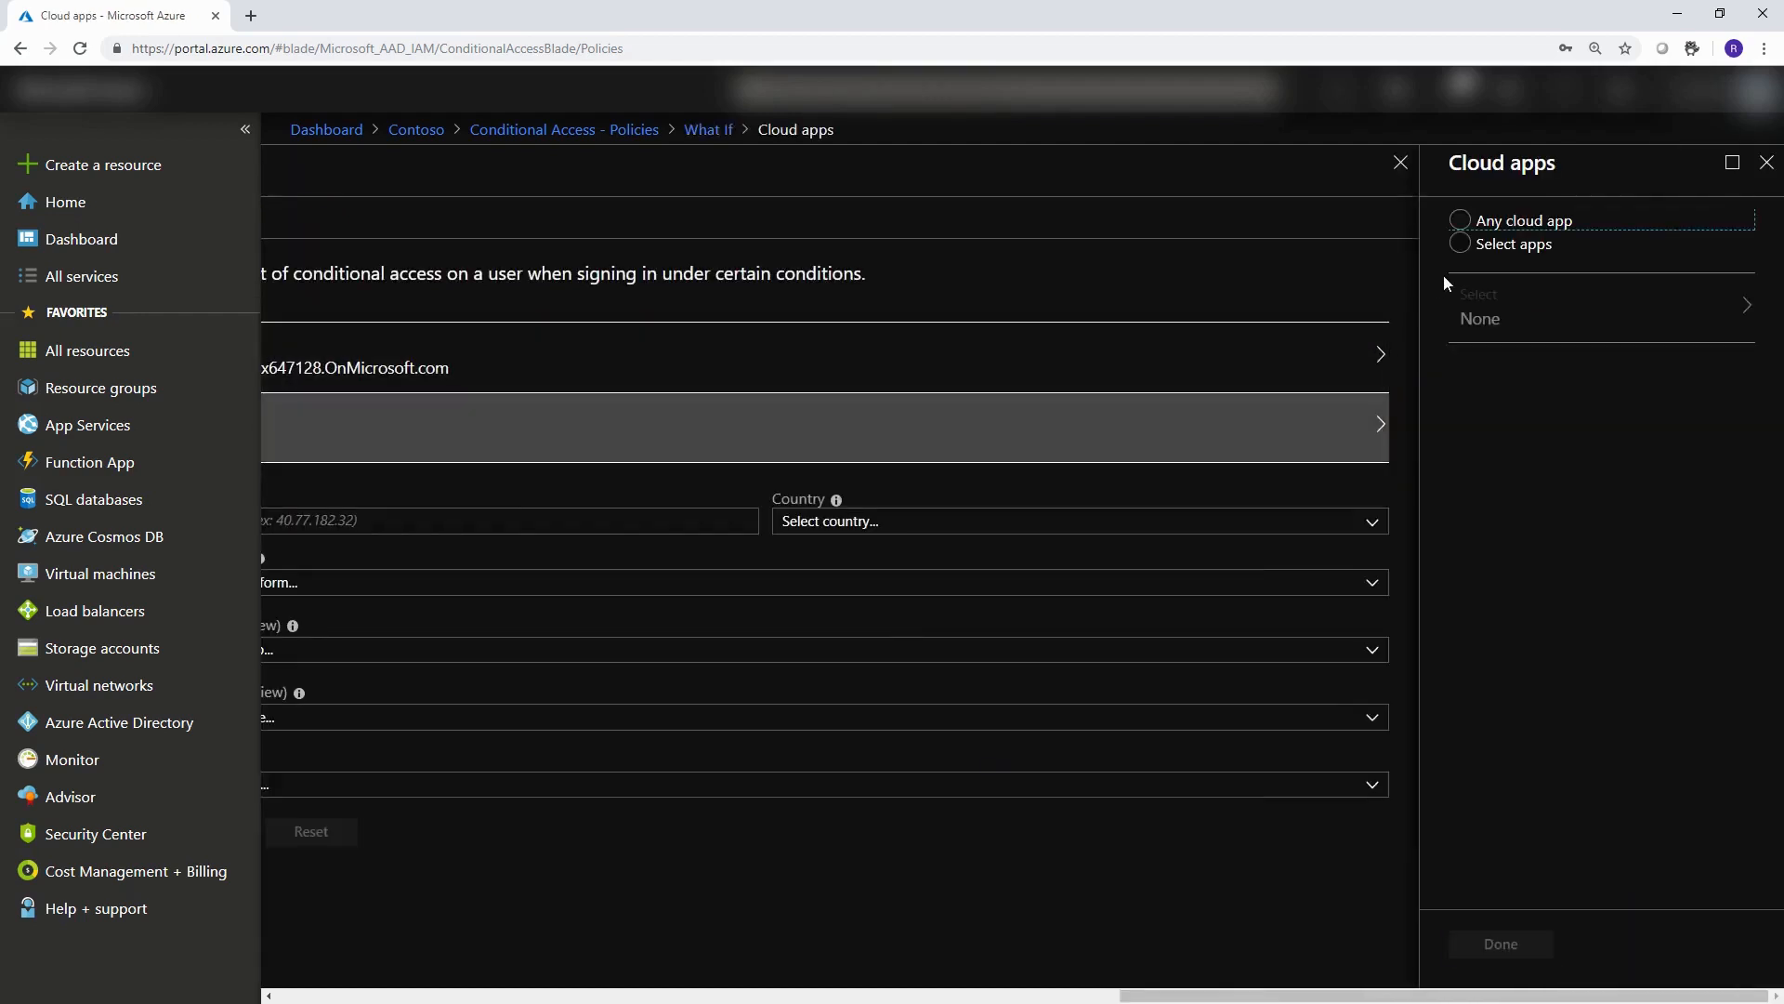
left_click(1465, 247)
left_click(1518, 321)
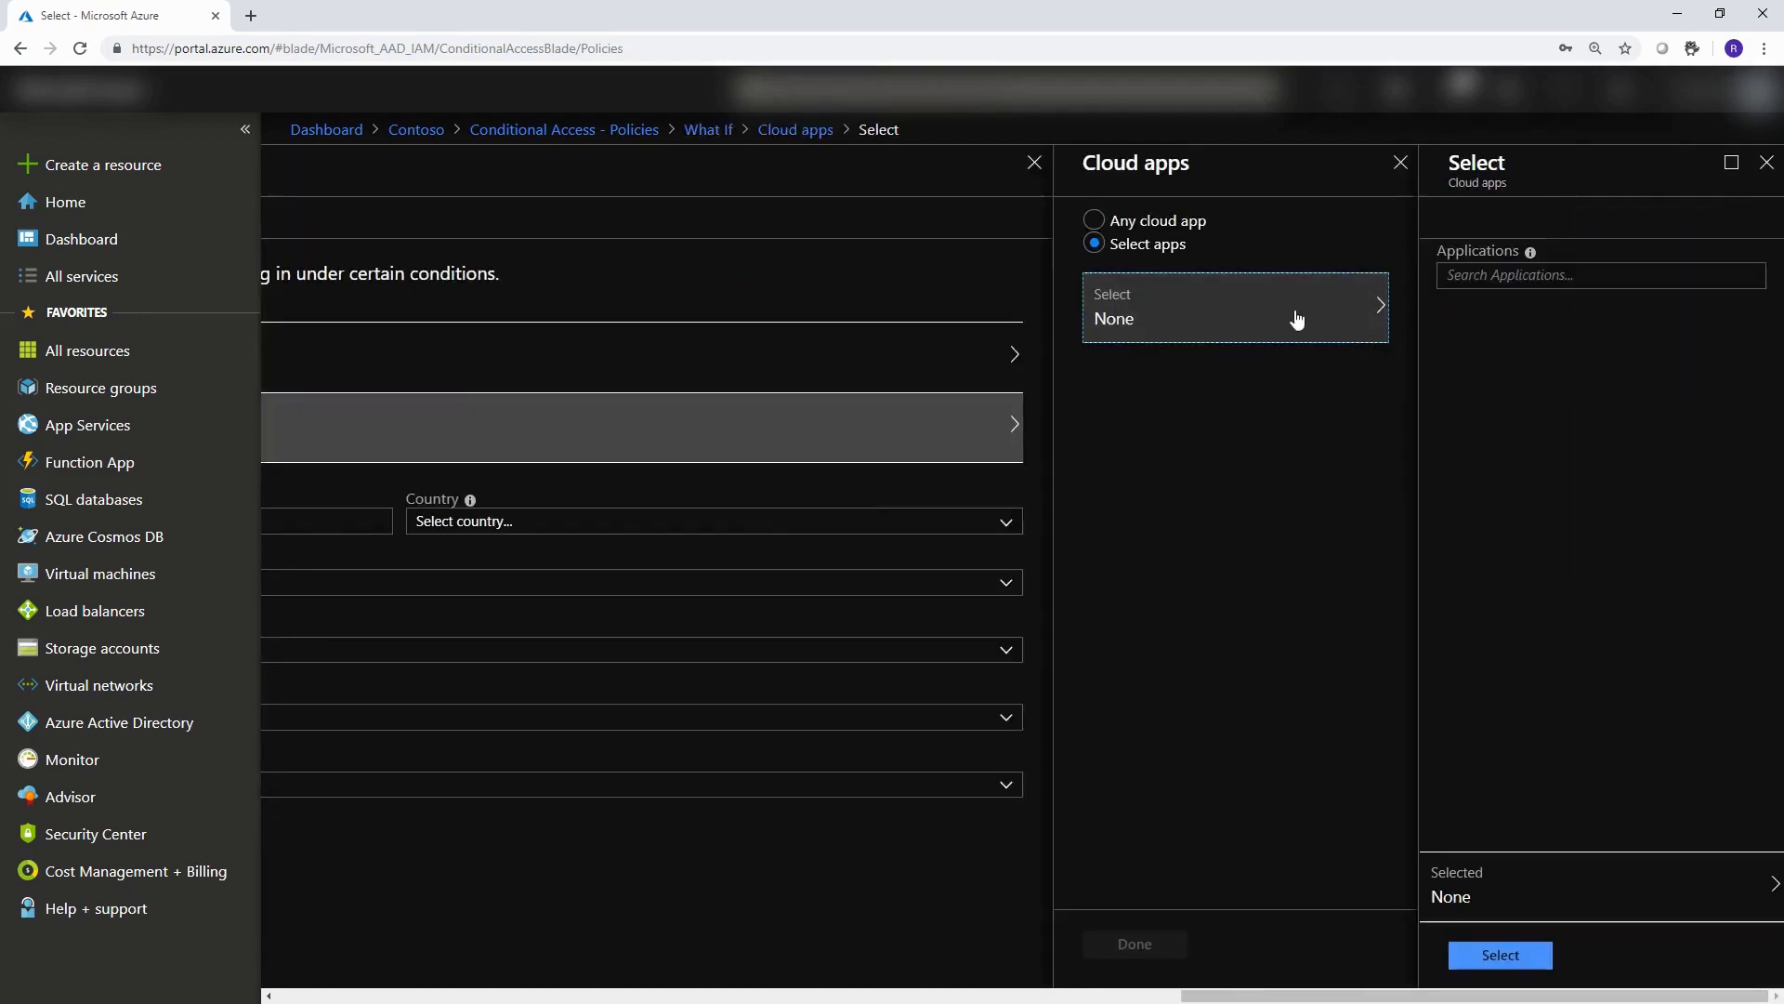
left_click(1560, 276)
type("exchange")
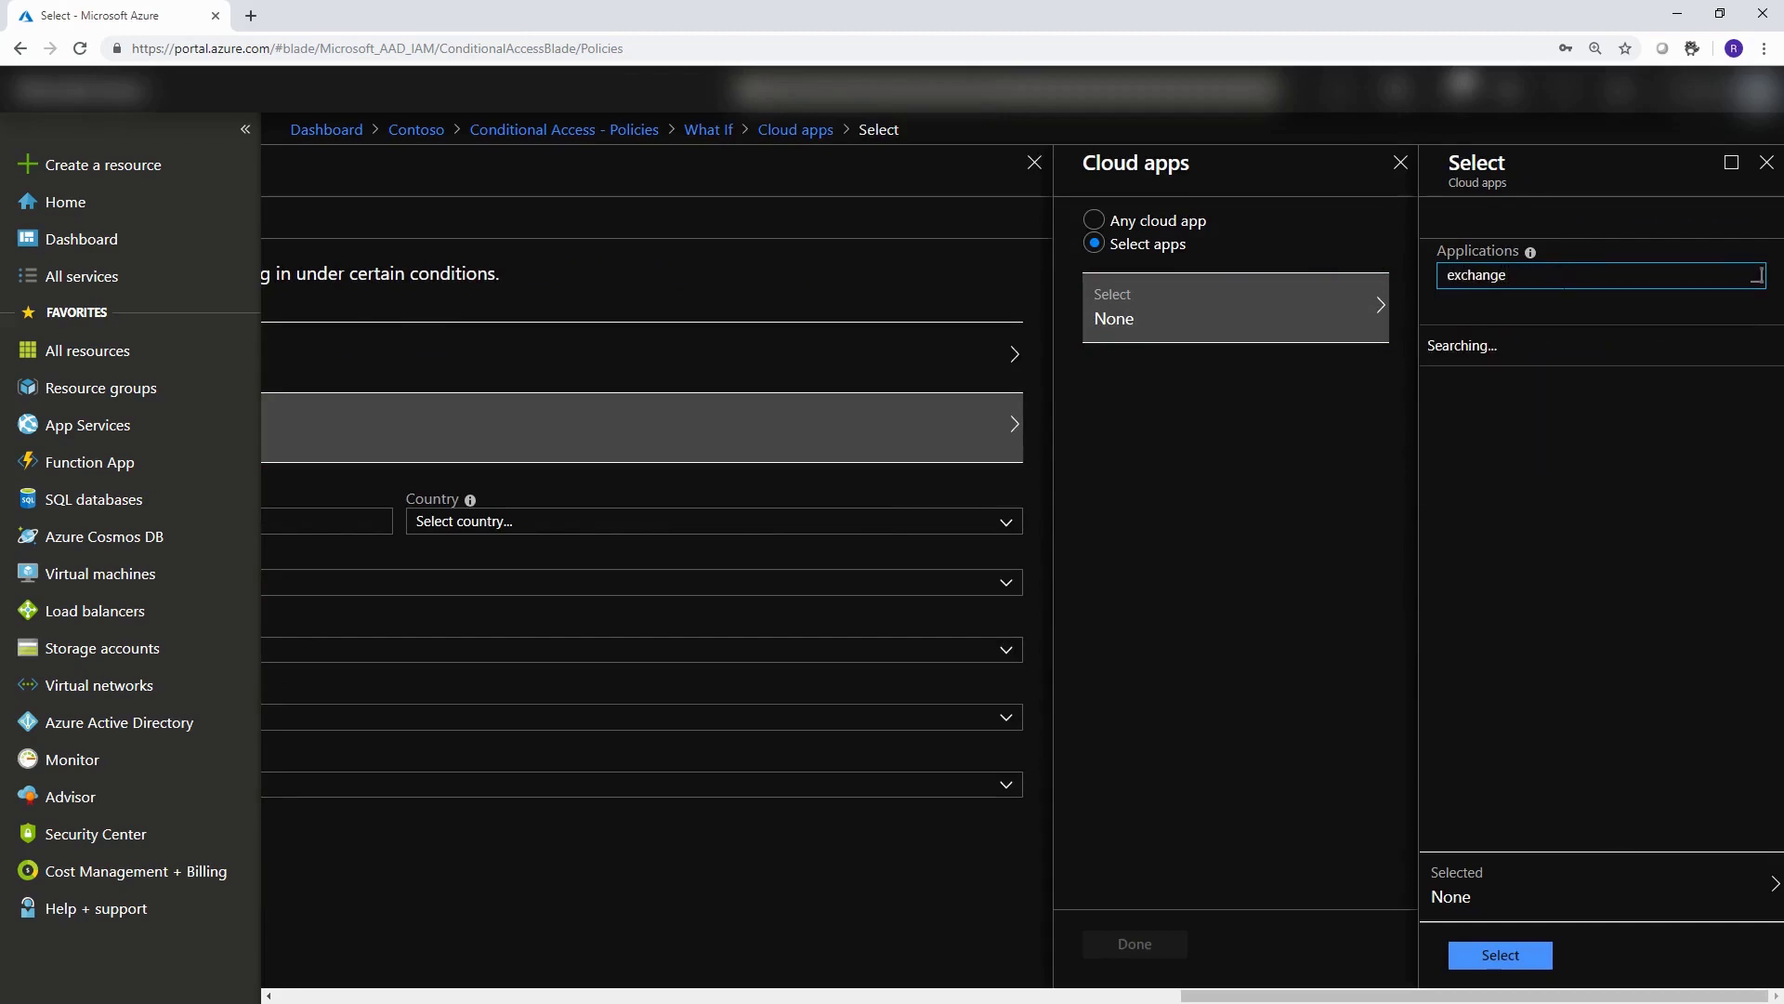
left_click(1613, 367)
left_click(1495, 956)
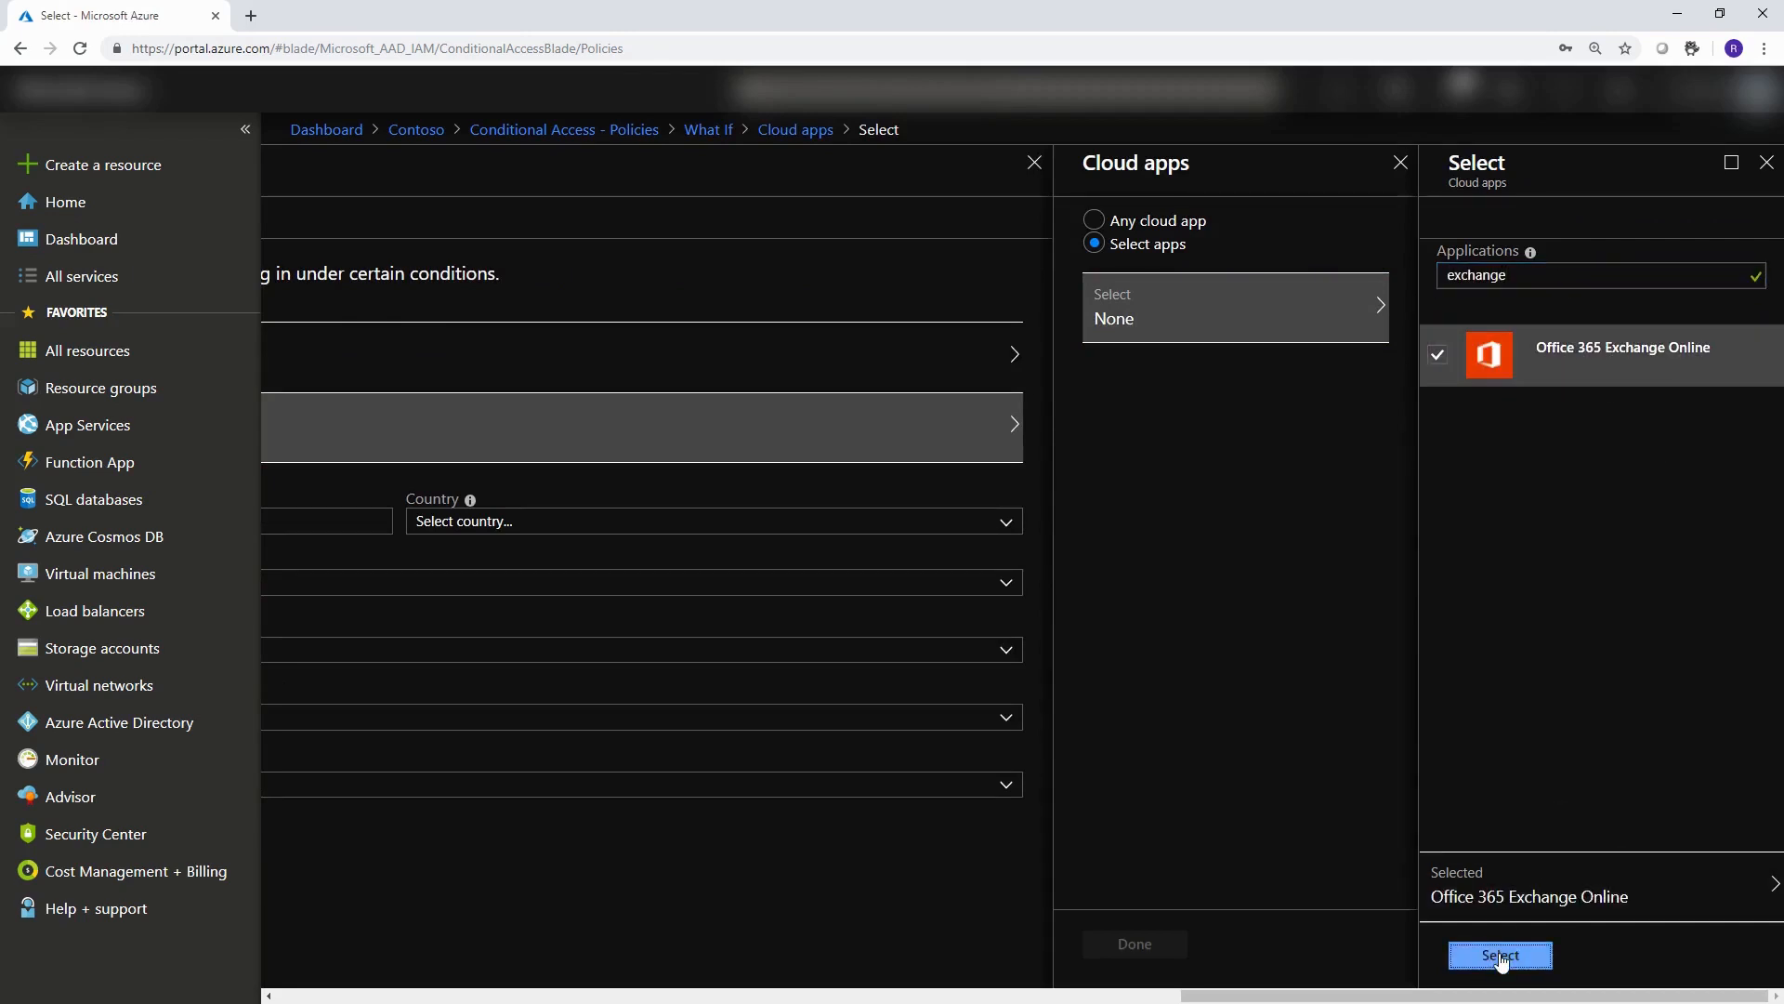
left_click(1501, 945)
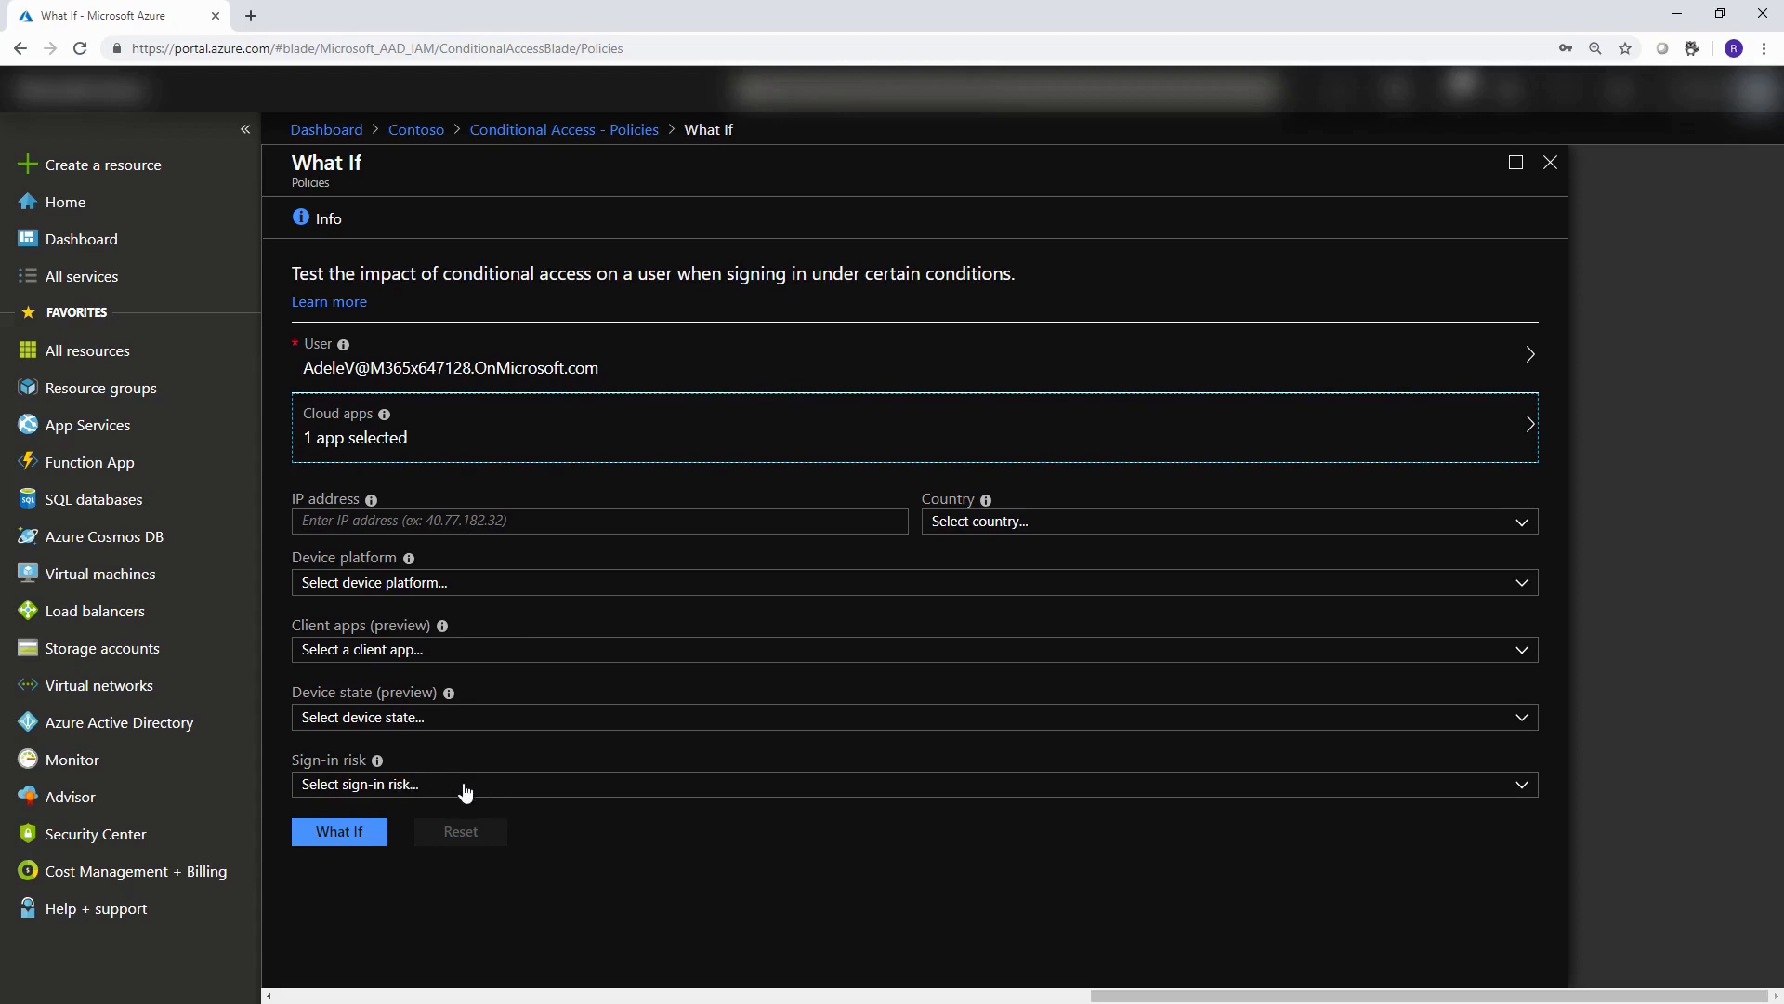
- Run the What If evaluation without a sign-in risk level and review the policies that will apply
left_click(358, 834)
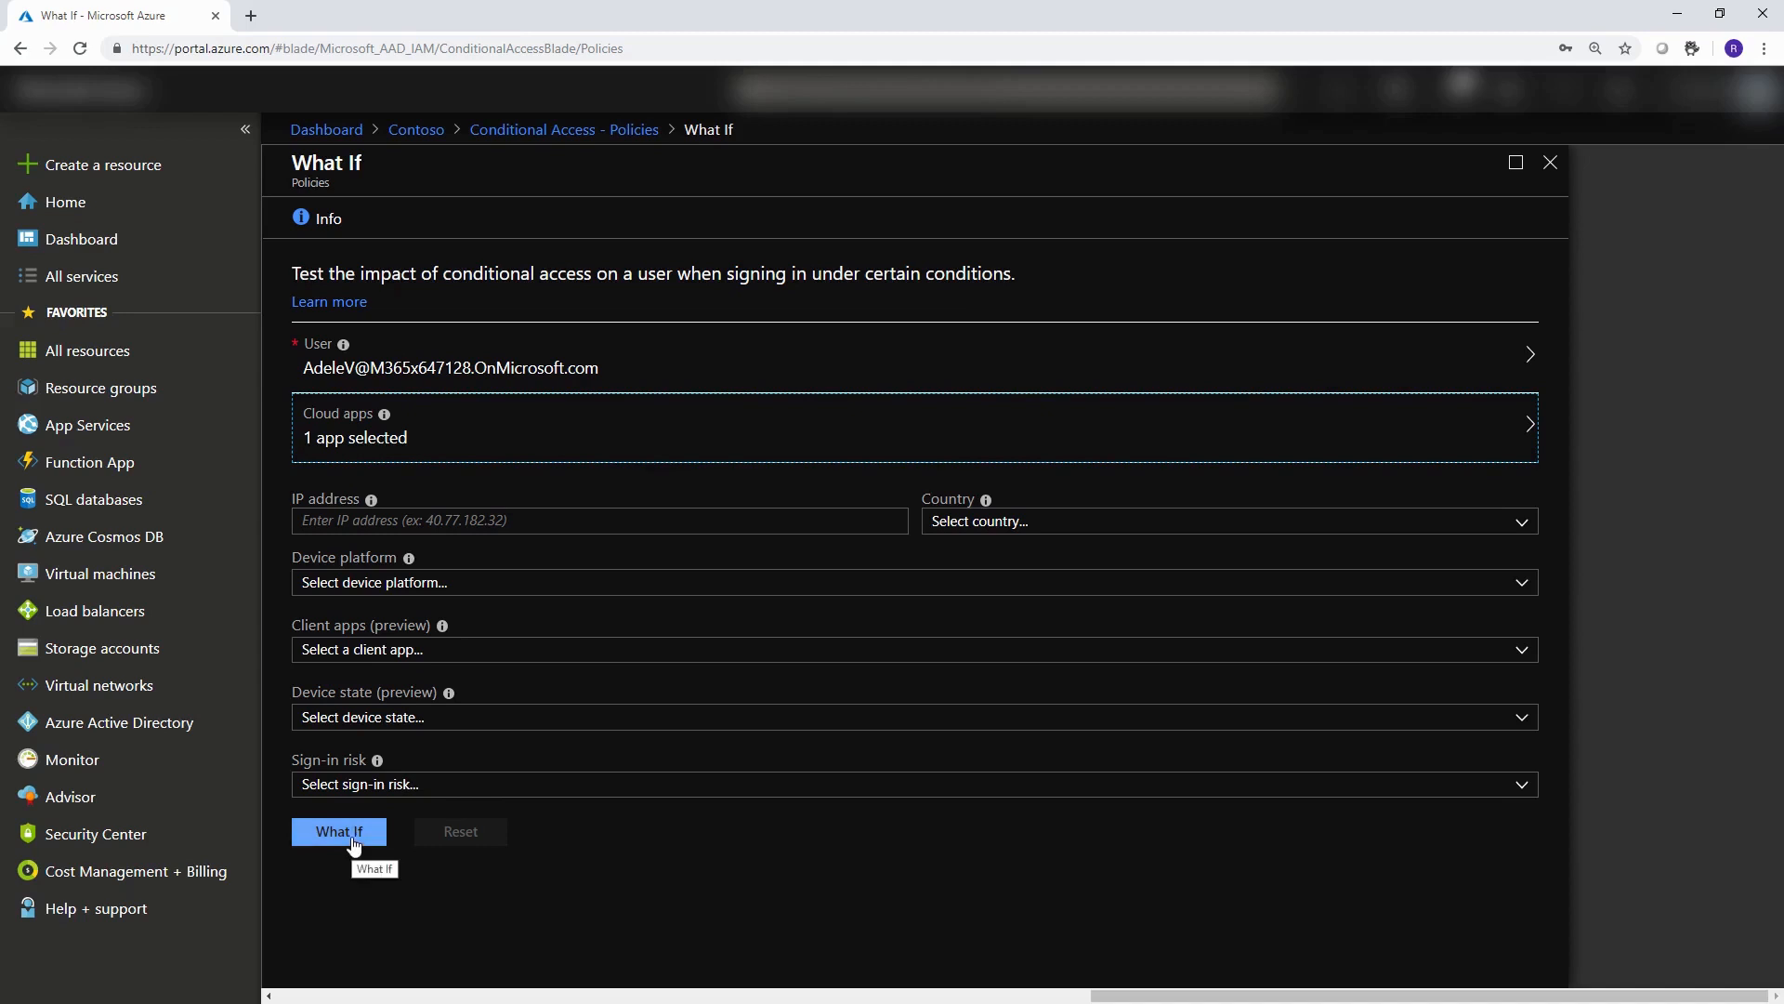
left_click(354, 837)
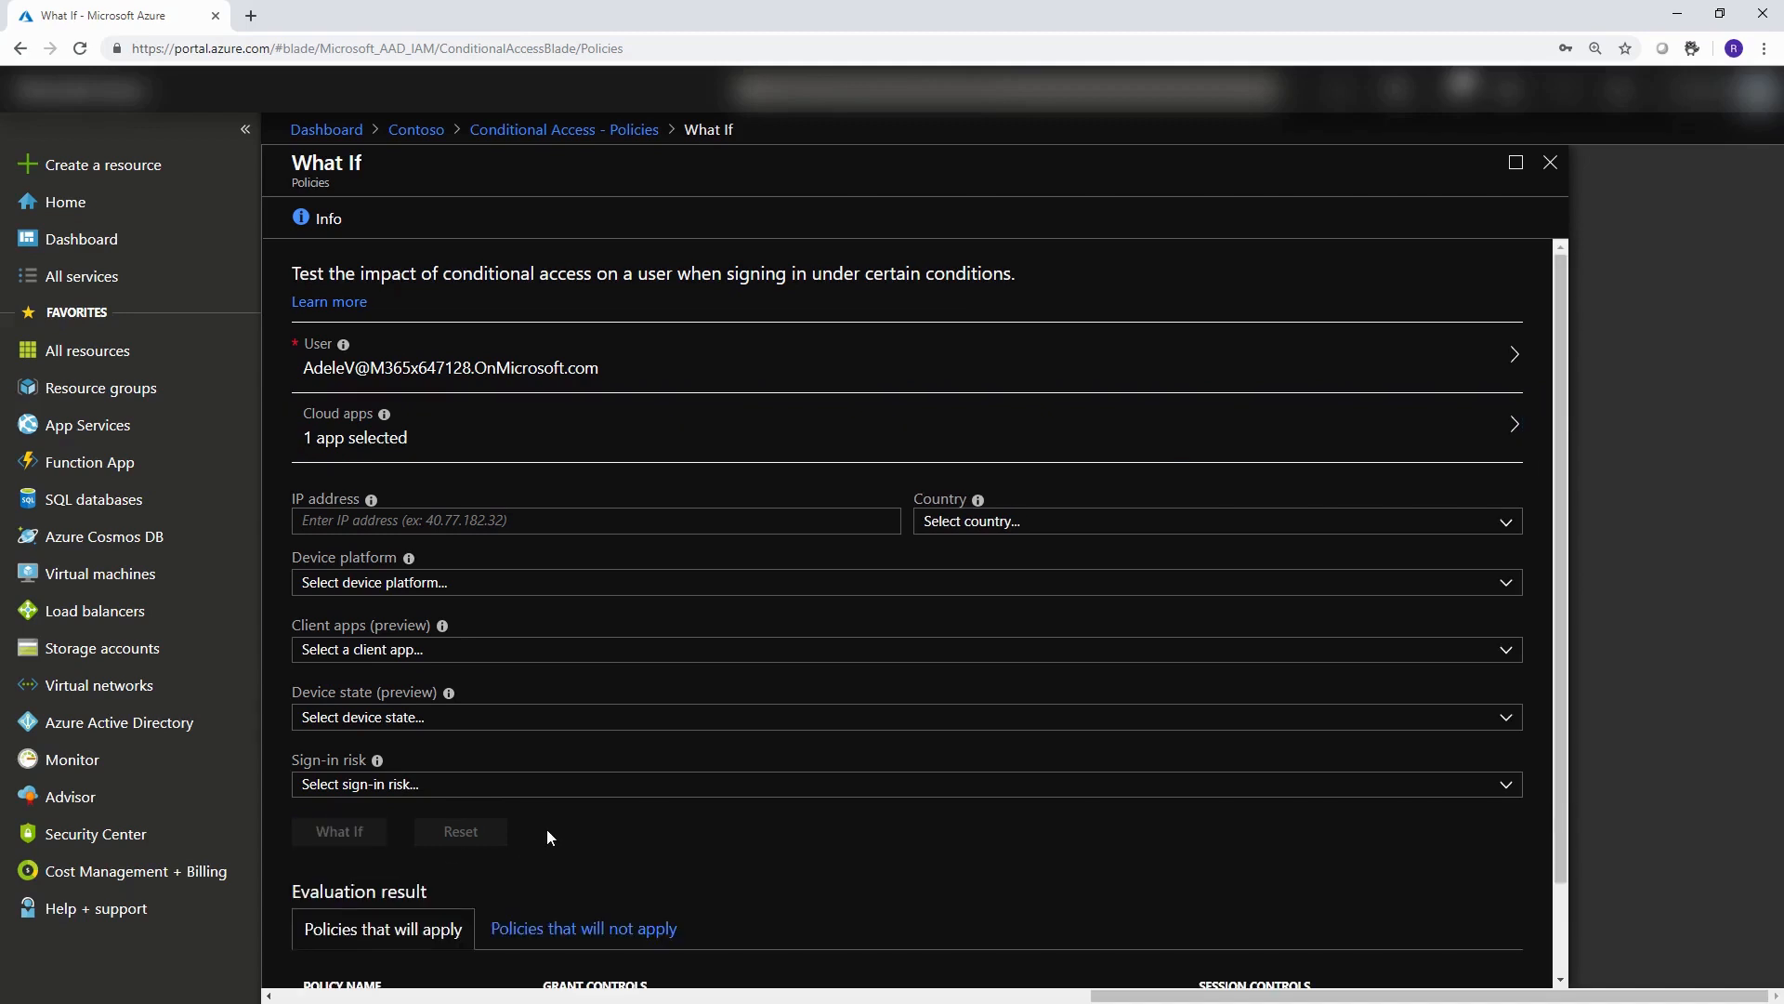
scroll(546, 829, "down", 1)
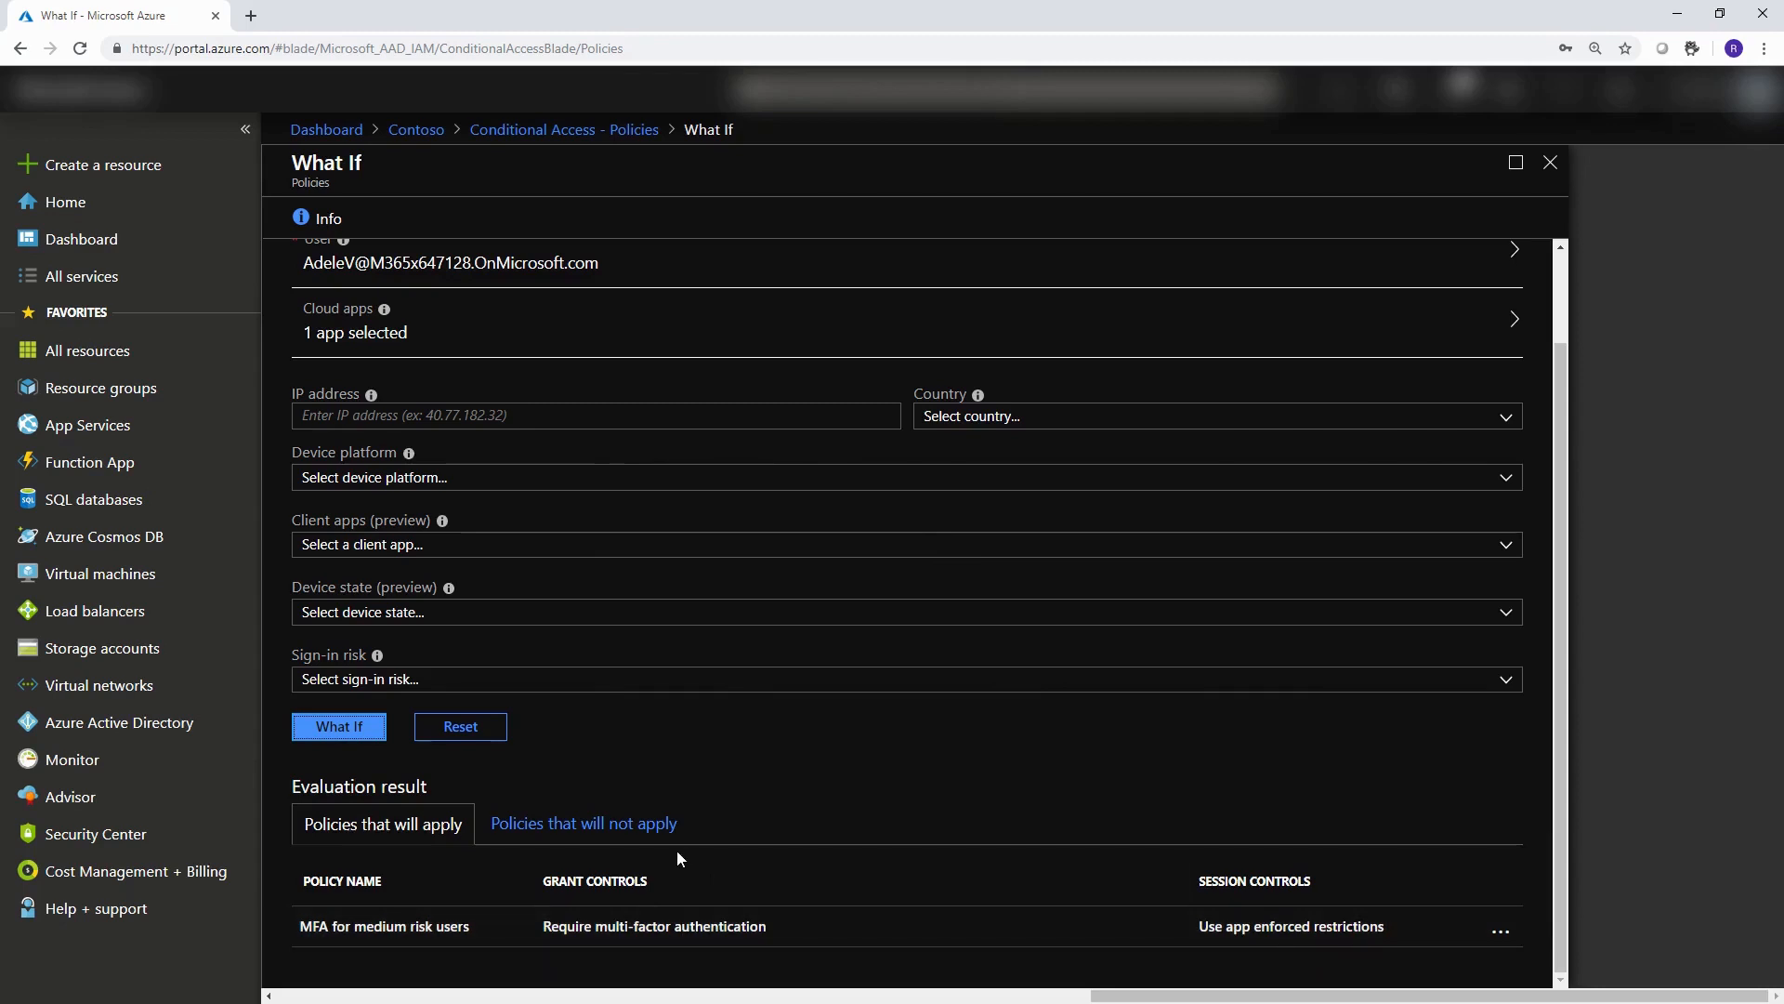
- Rerun the What If evaluation with Low sign-in risk, review the applicable policies, and close the test, discarding its edits
left_click(543, 684)
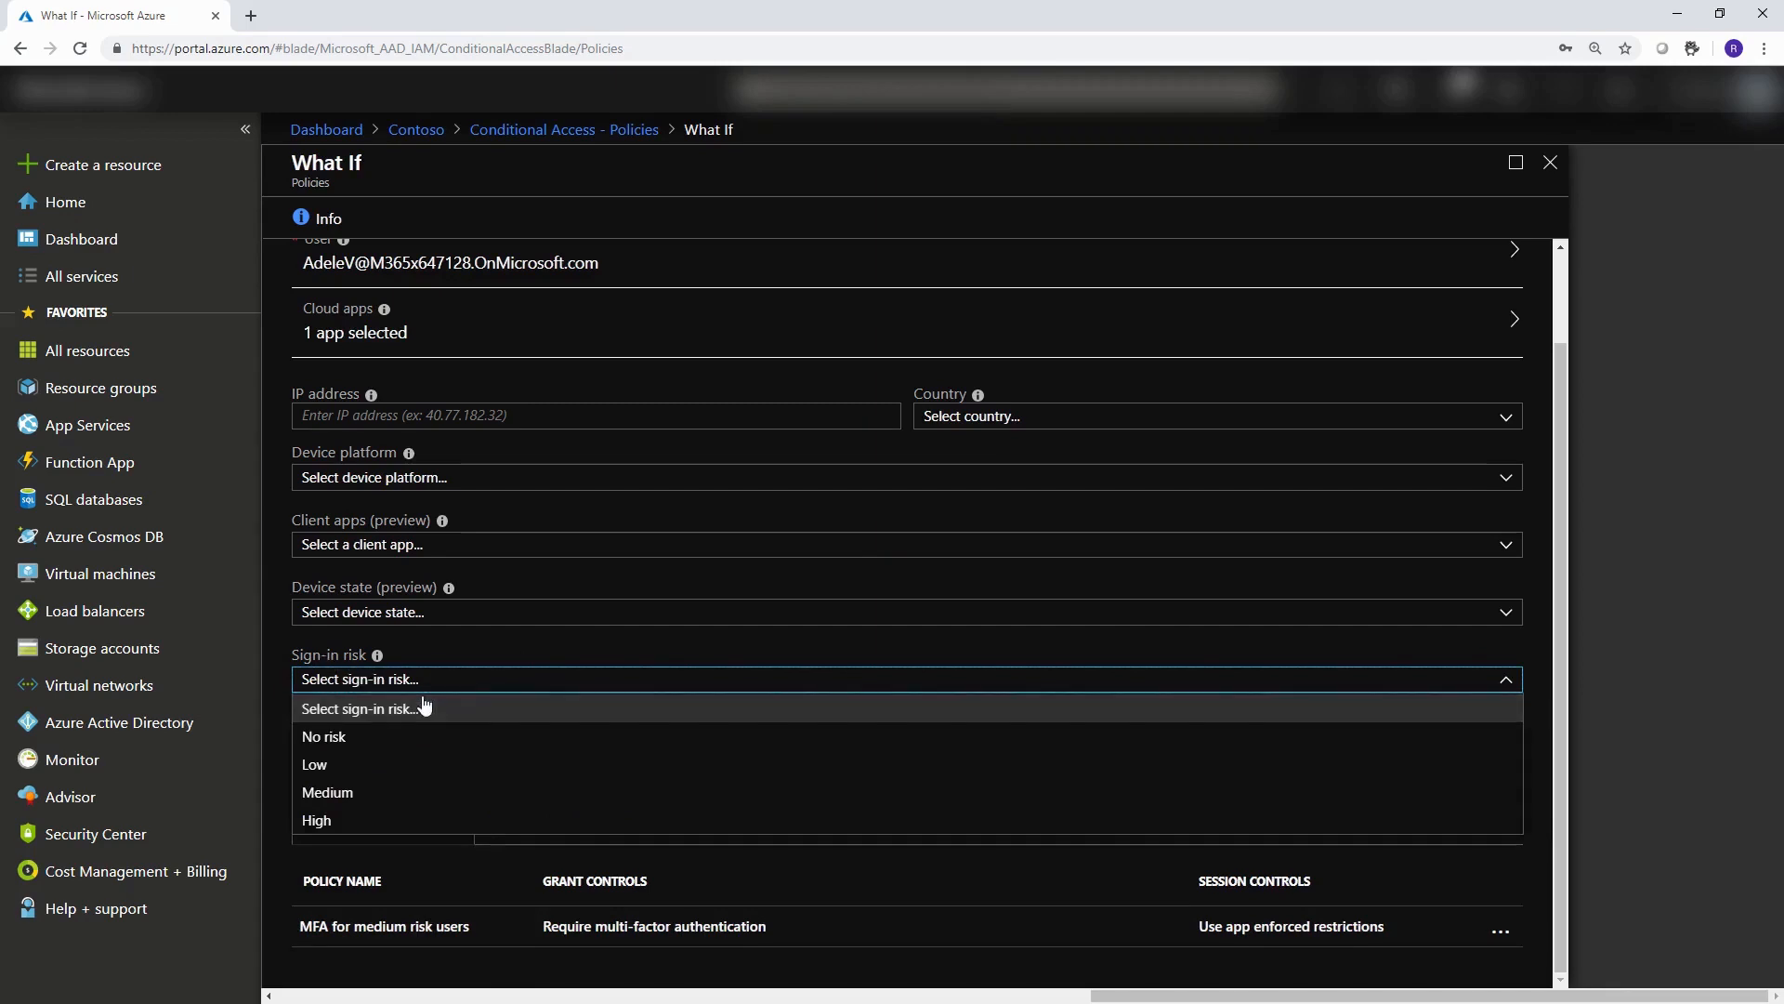
left_click(417, 764)
left_click(359, 727)
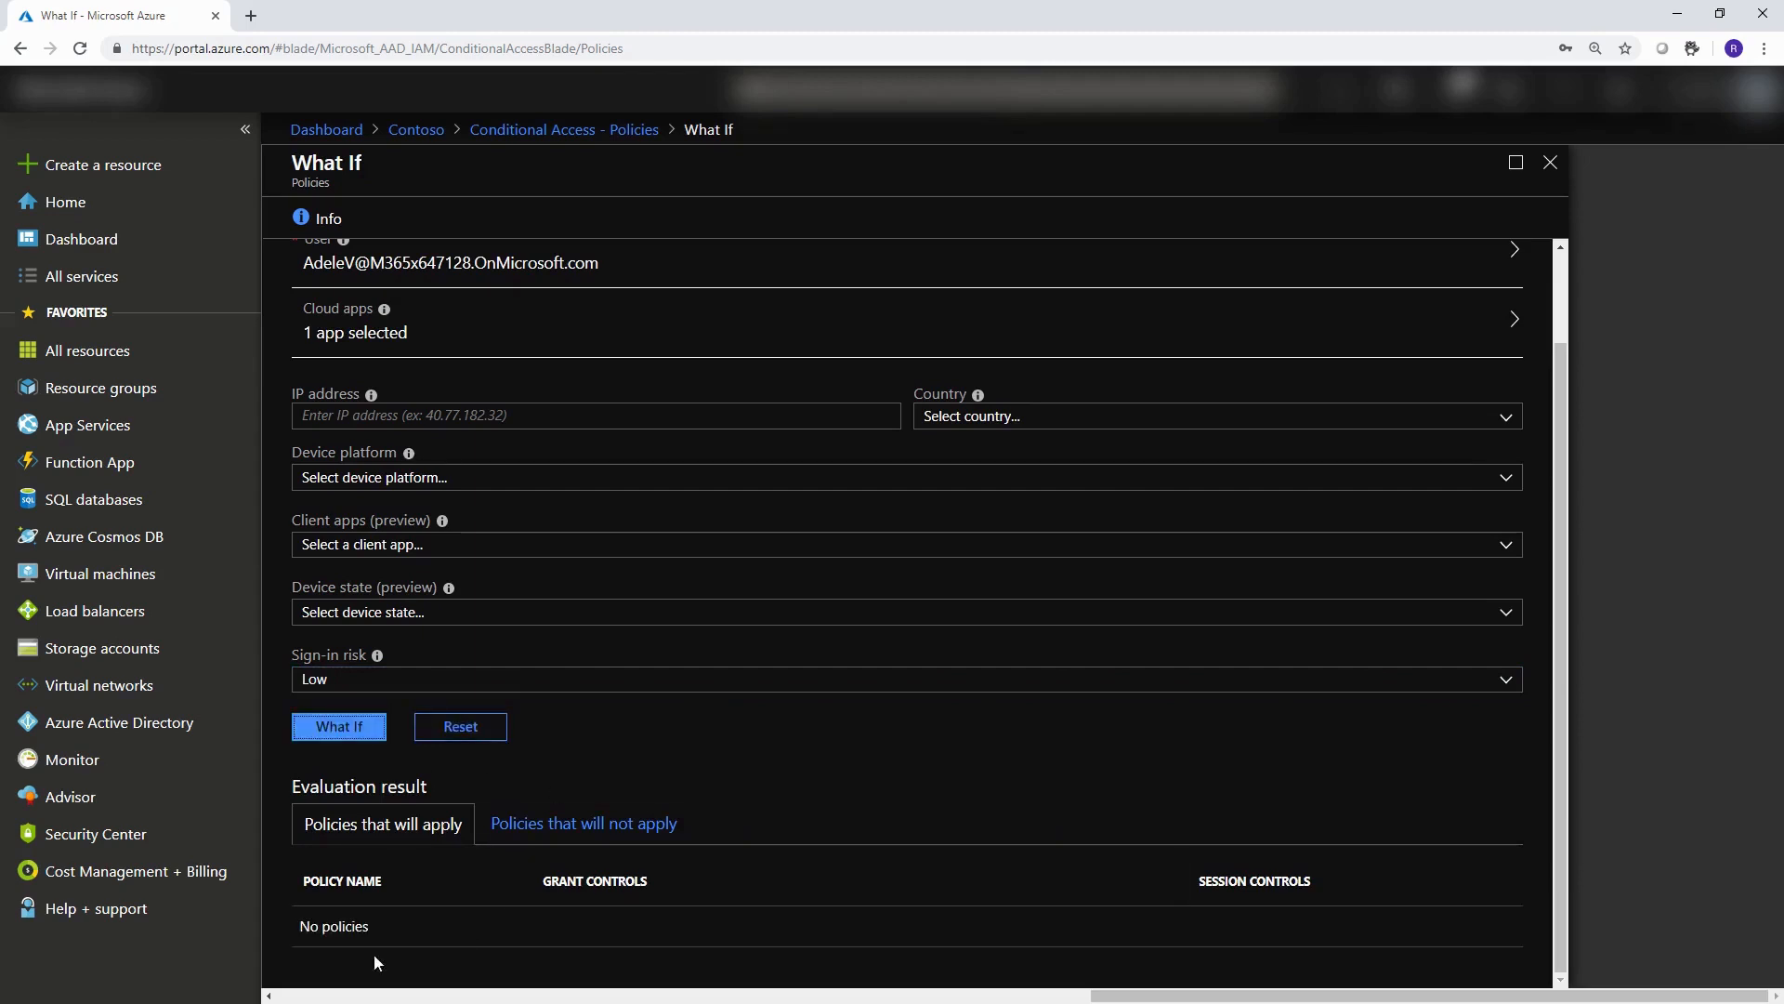
triple_click(381, 928)
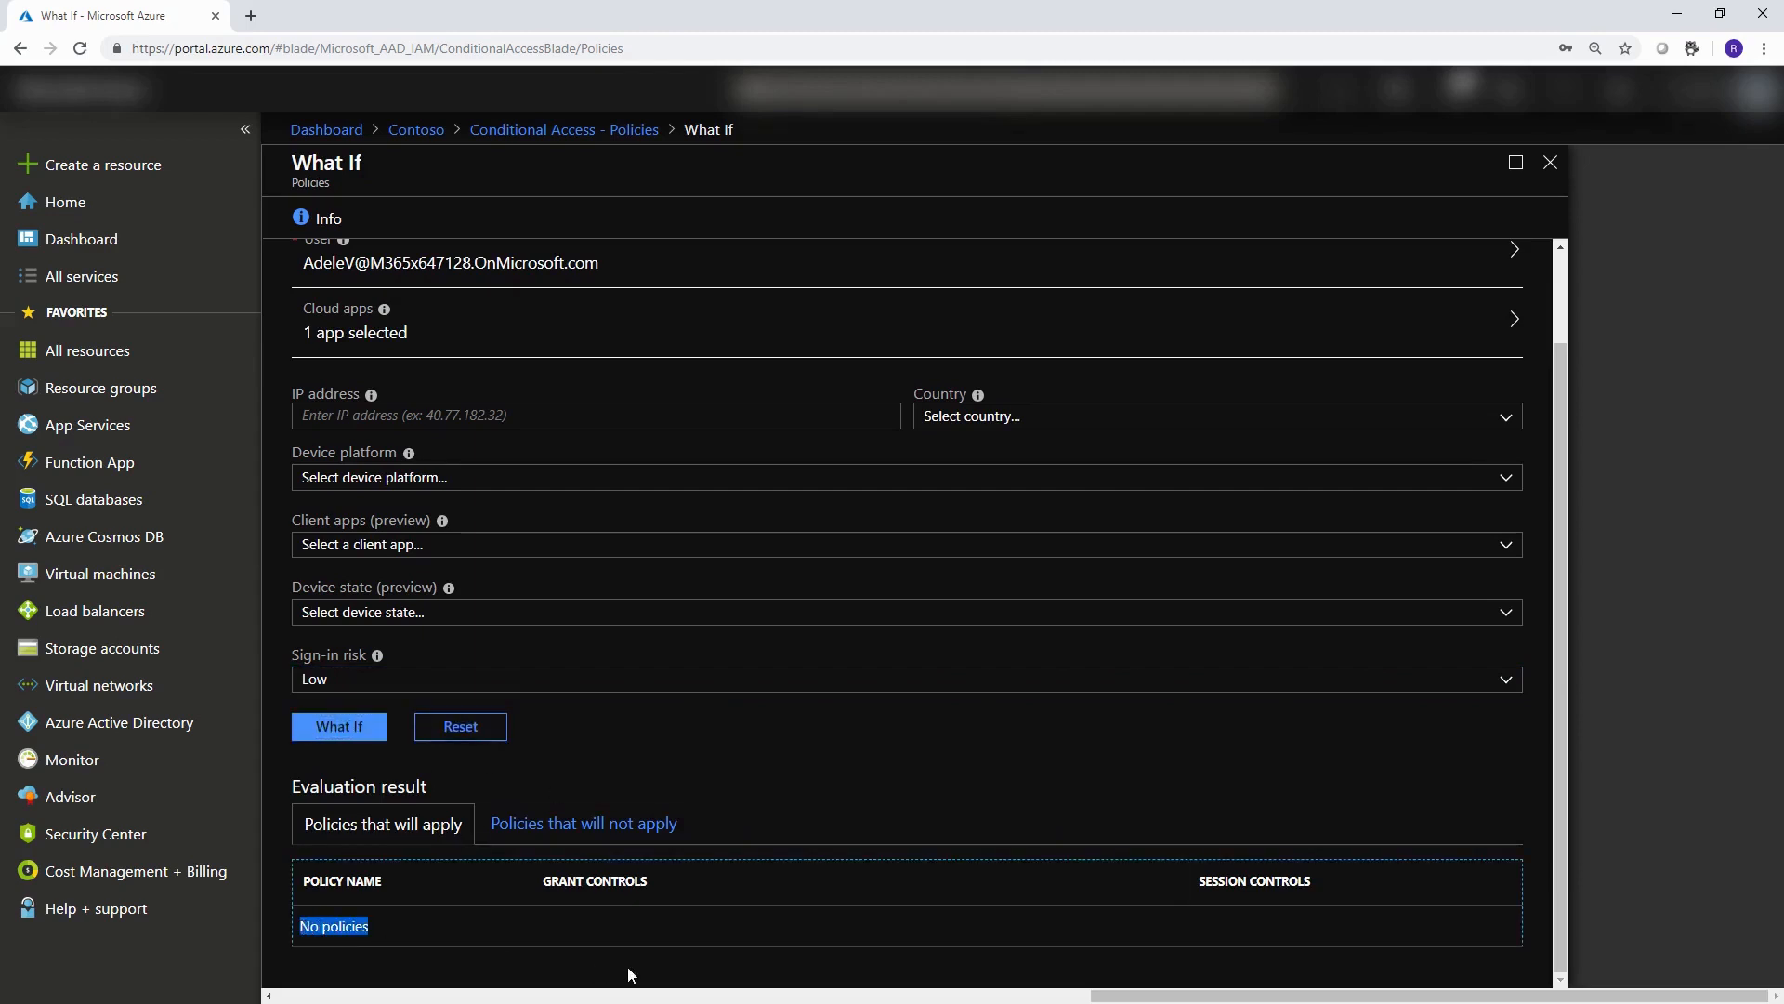
left_click(704, 755)
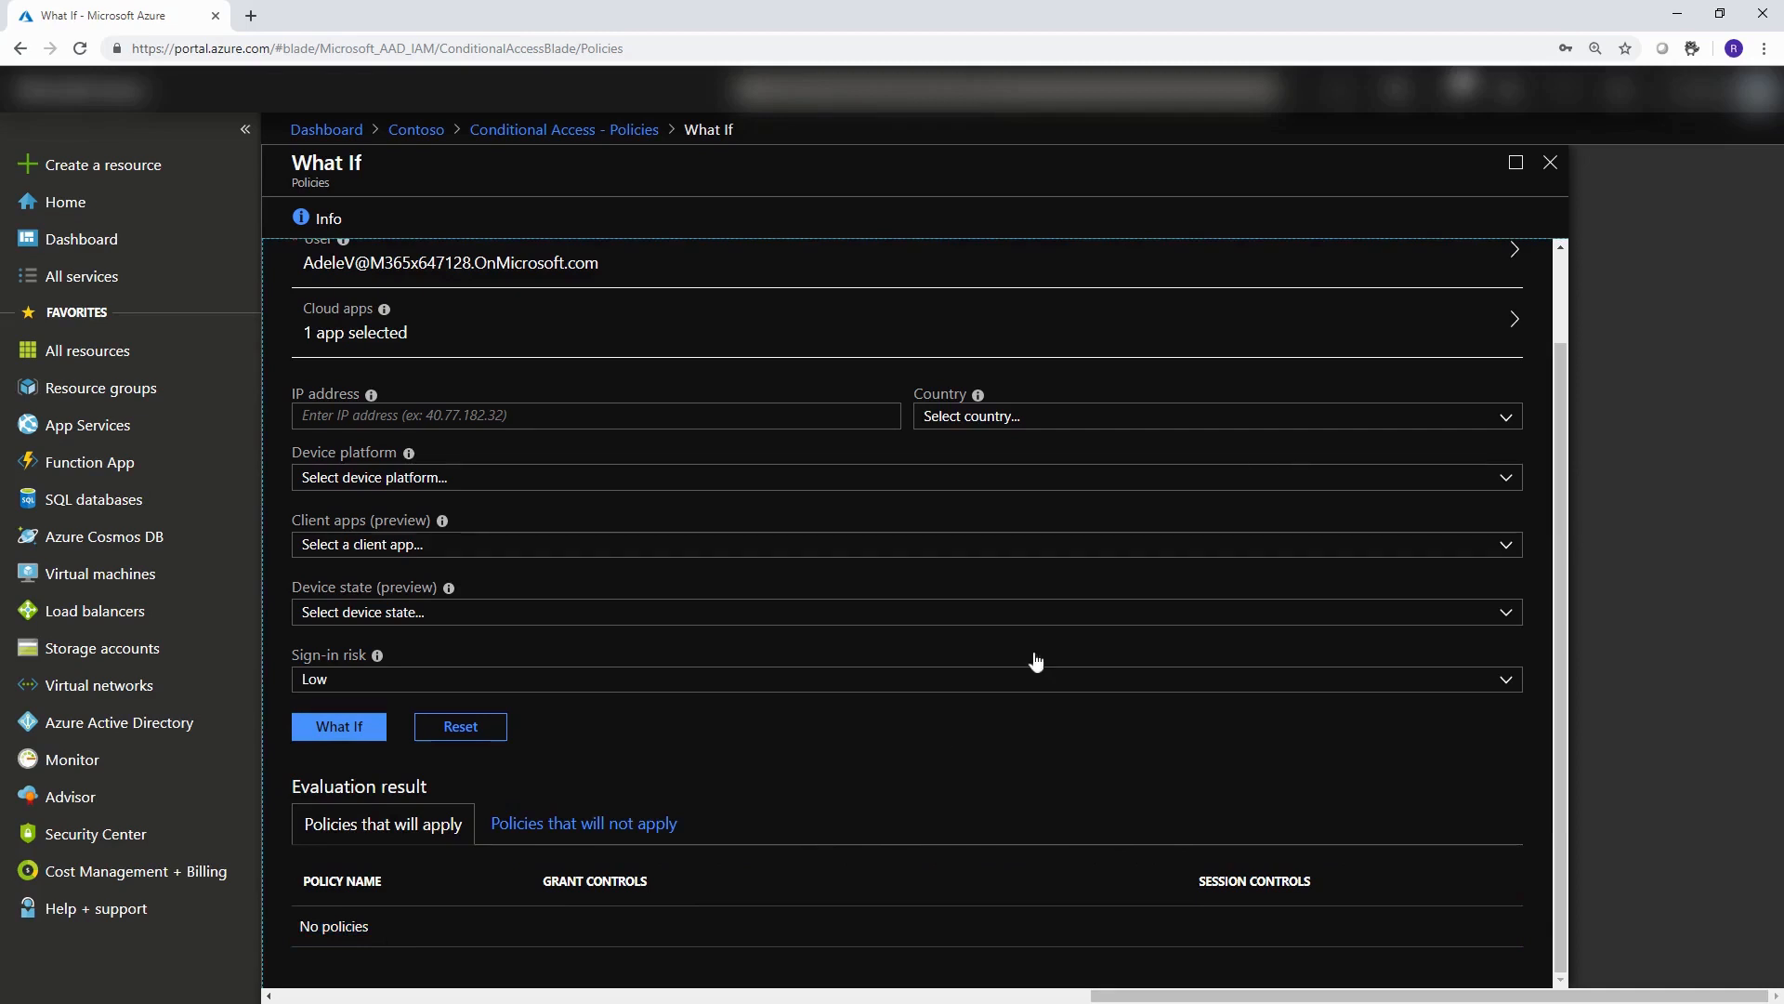
left_click(1550, 162)
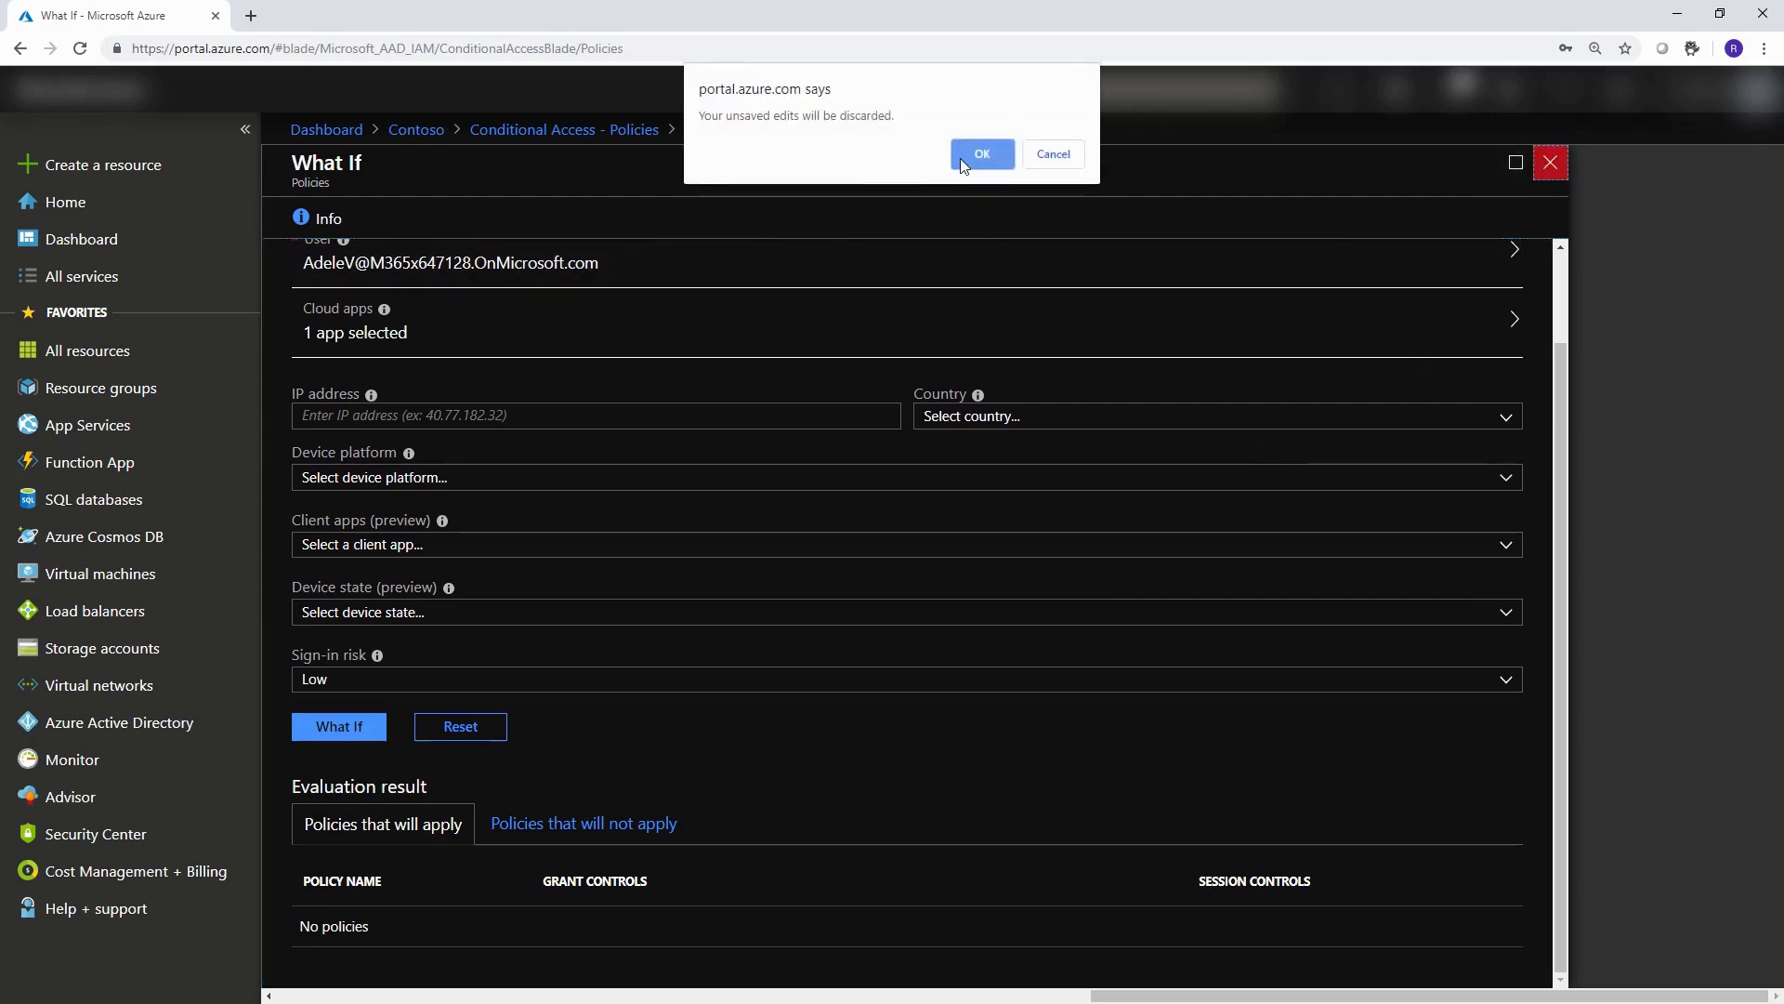
left_click(978, 154)
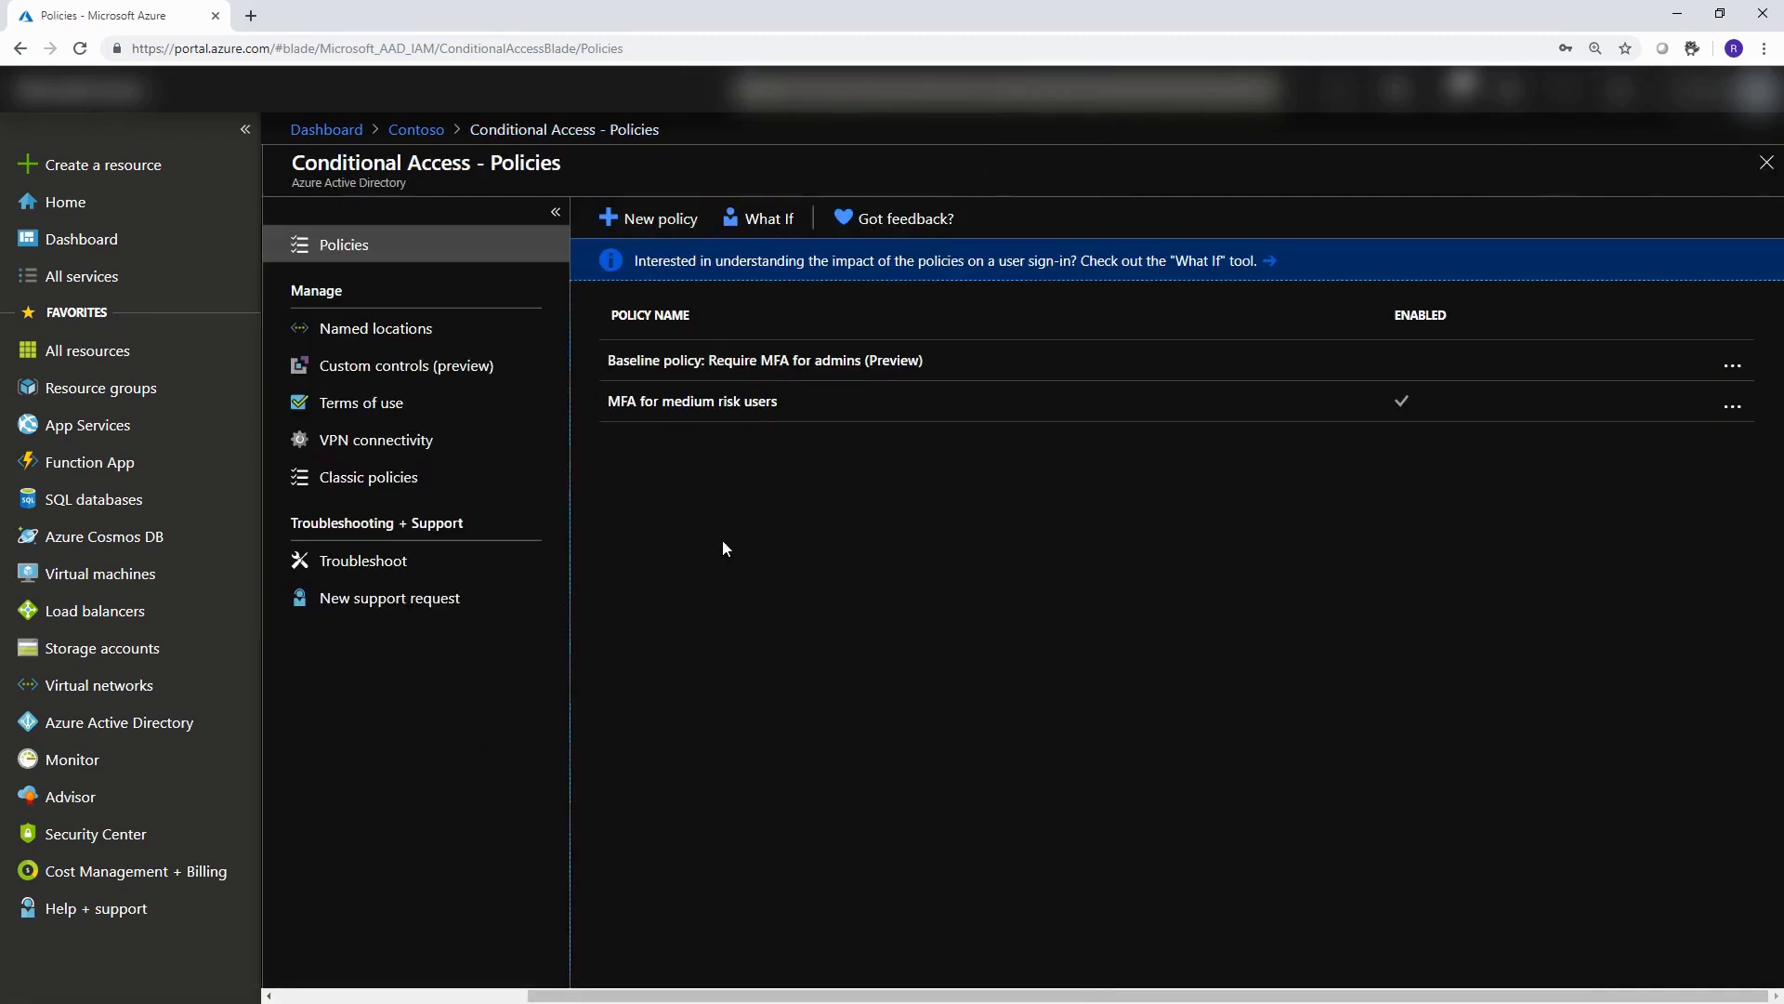
- Start a new Conditional Access policy named "block high risk users for exchange online"
left_click(655, 223)
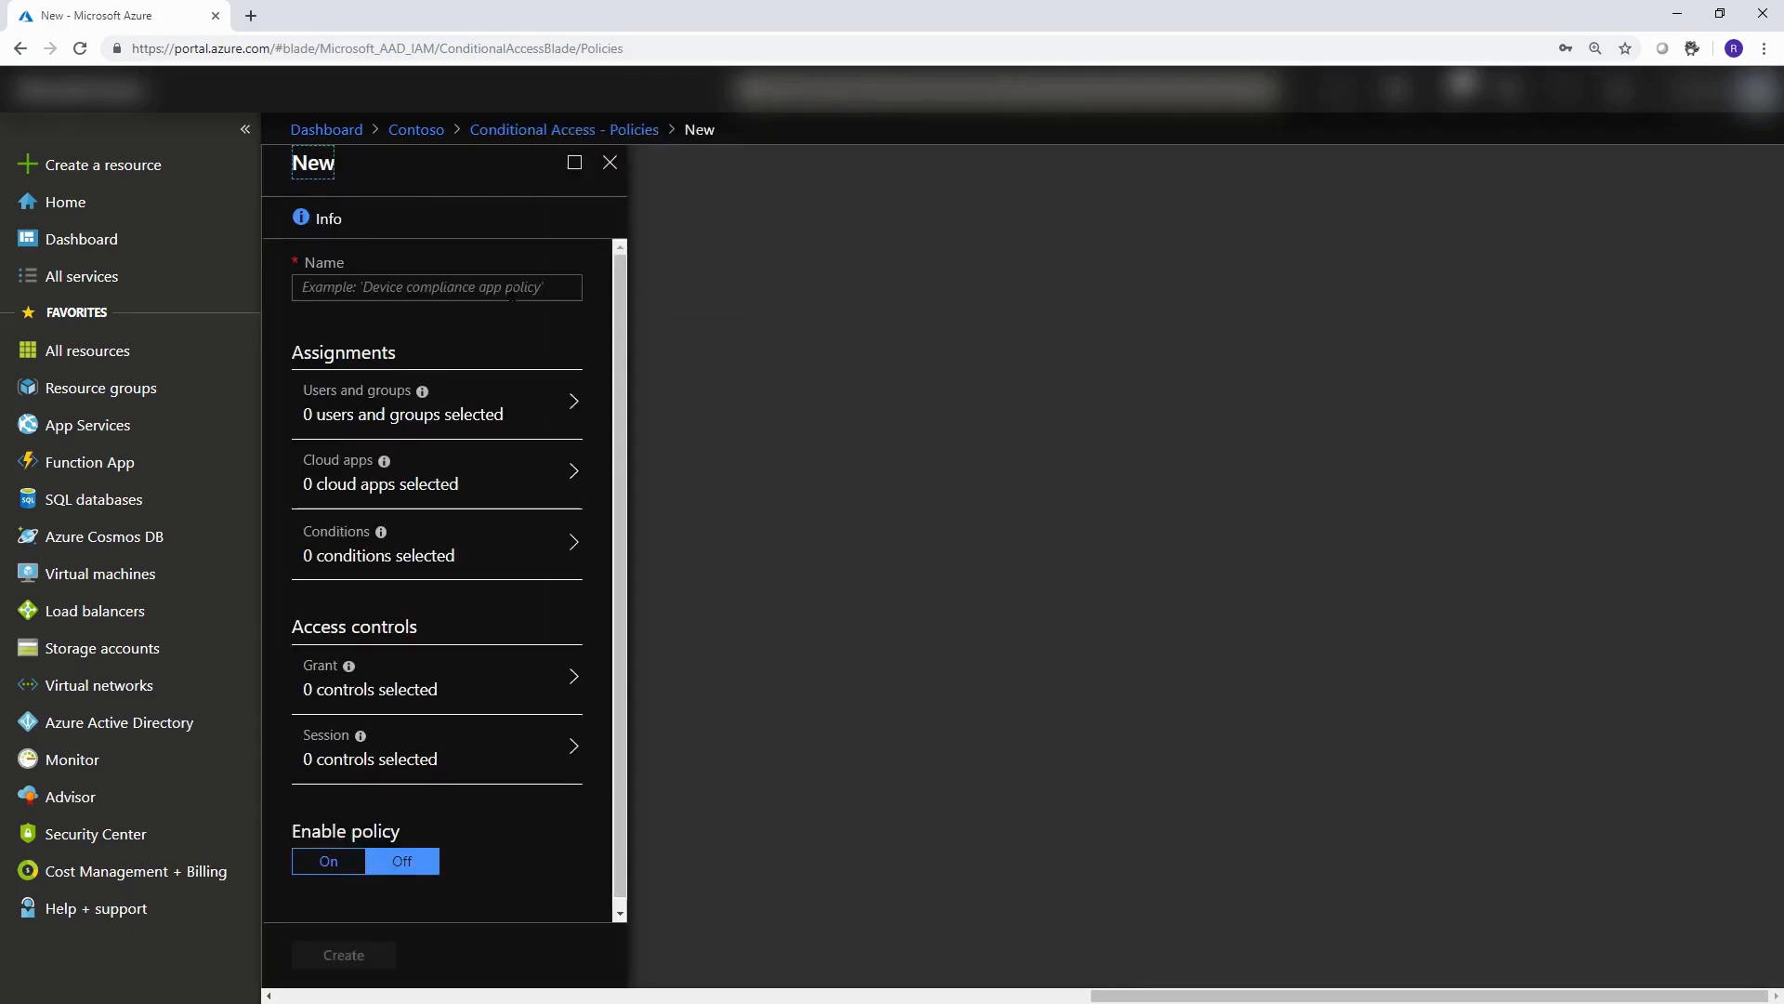
left_click(513, 288)
type("bl")
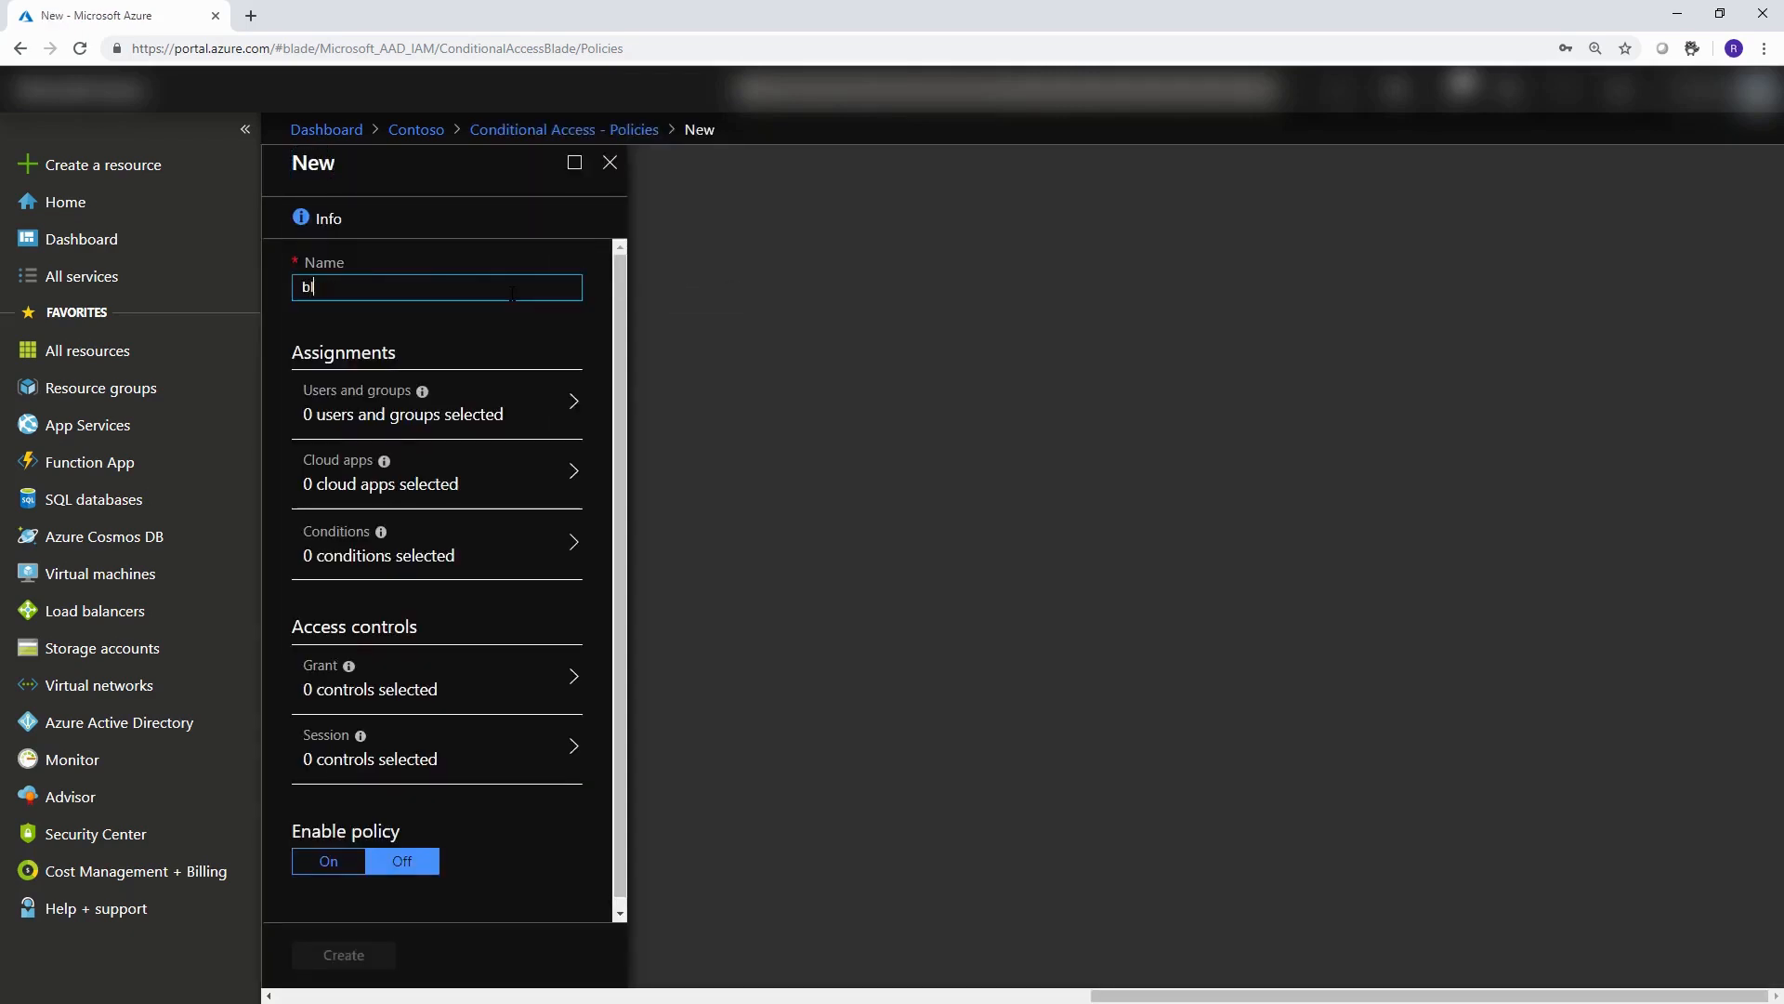
type("ock high ri")
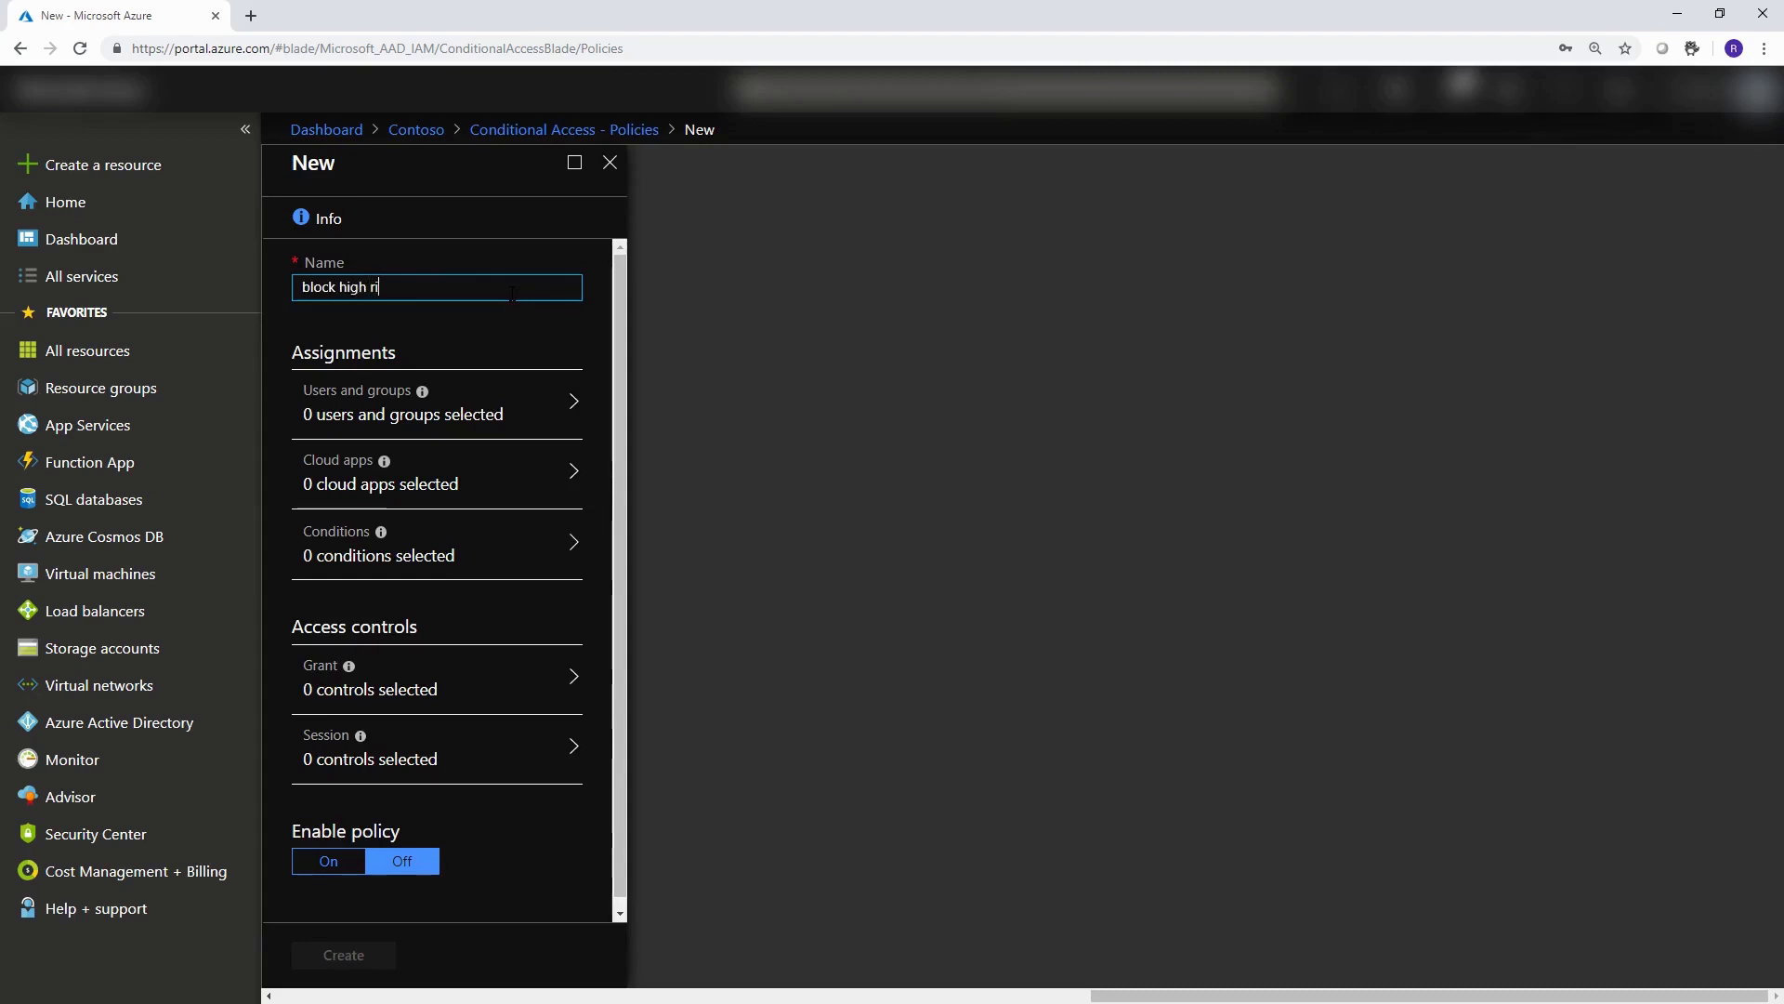
type("sk users for exchange")
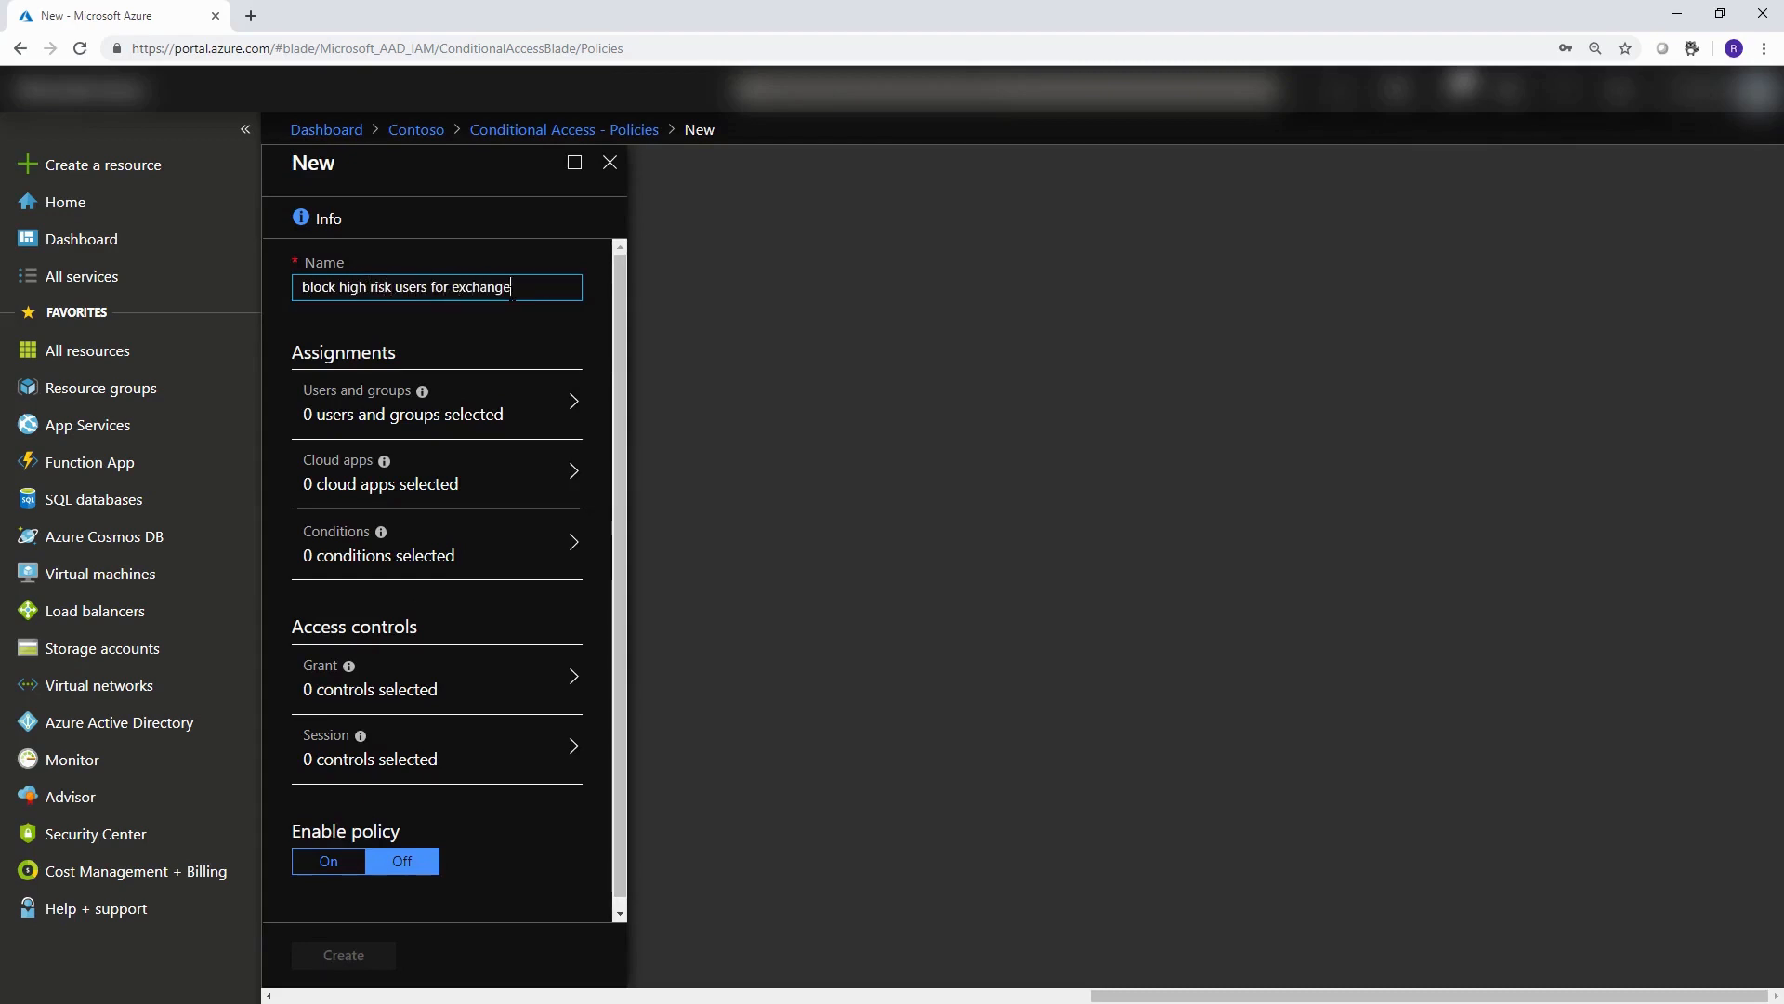
type(" online")
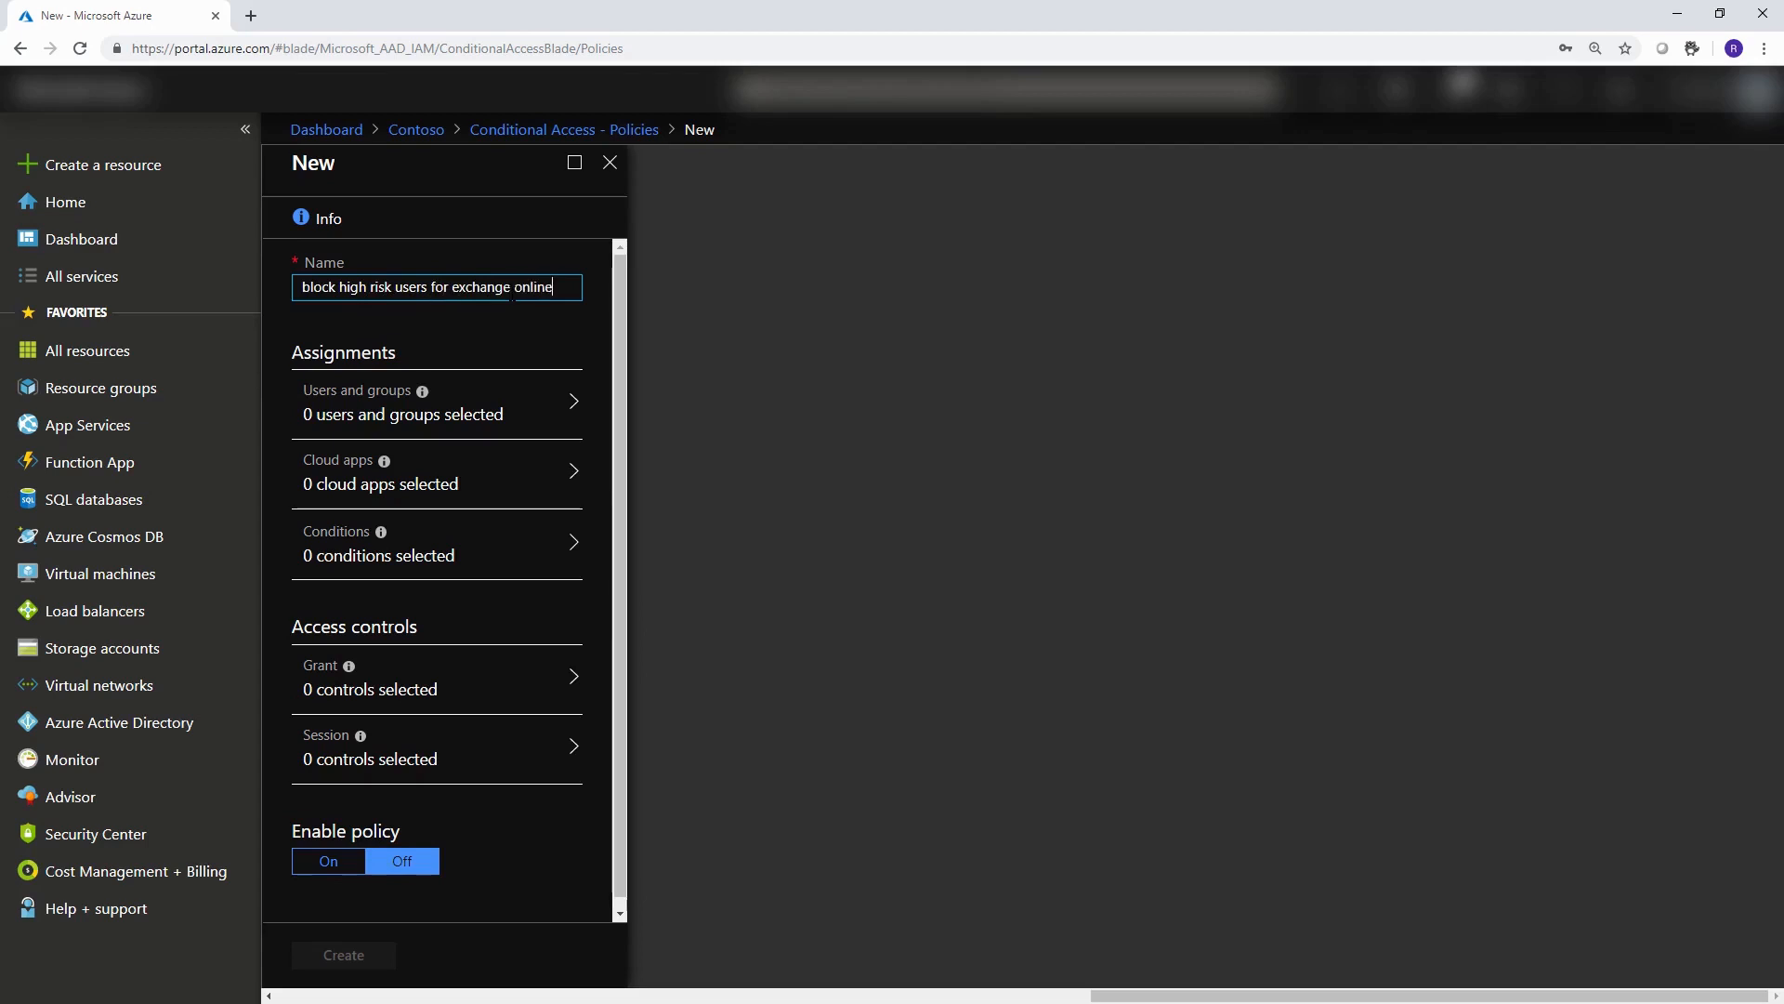
- Assign the policy to specific users and groups, including only the first user in the directory list
left_click(492, 423)
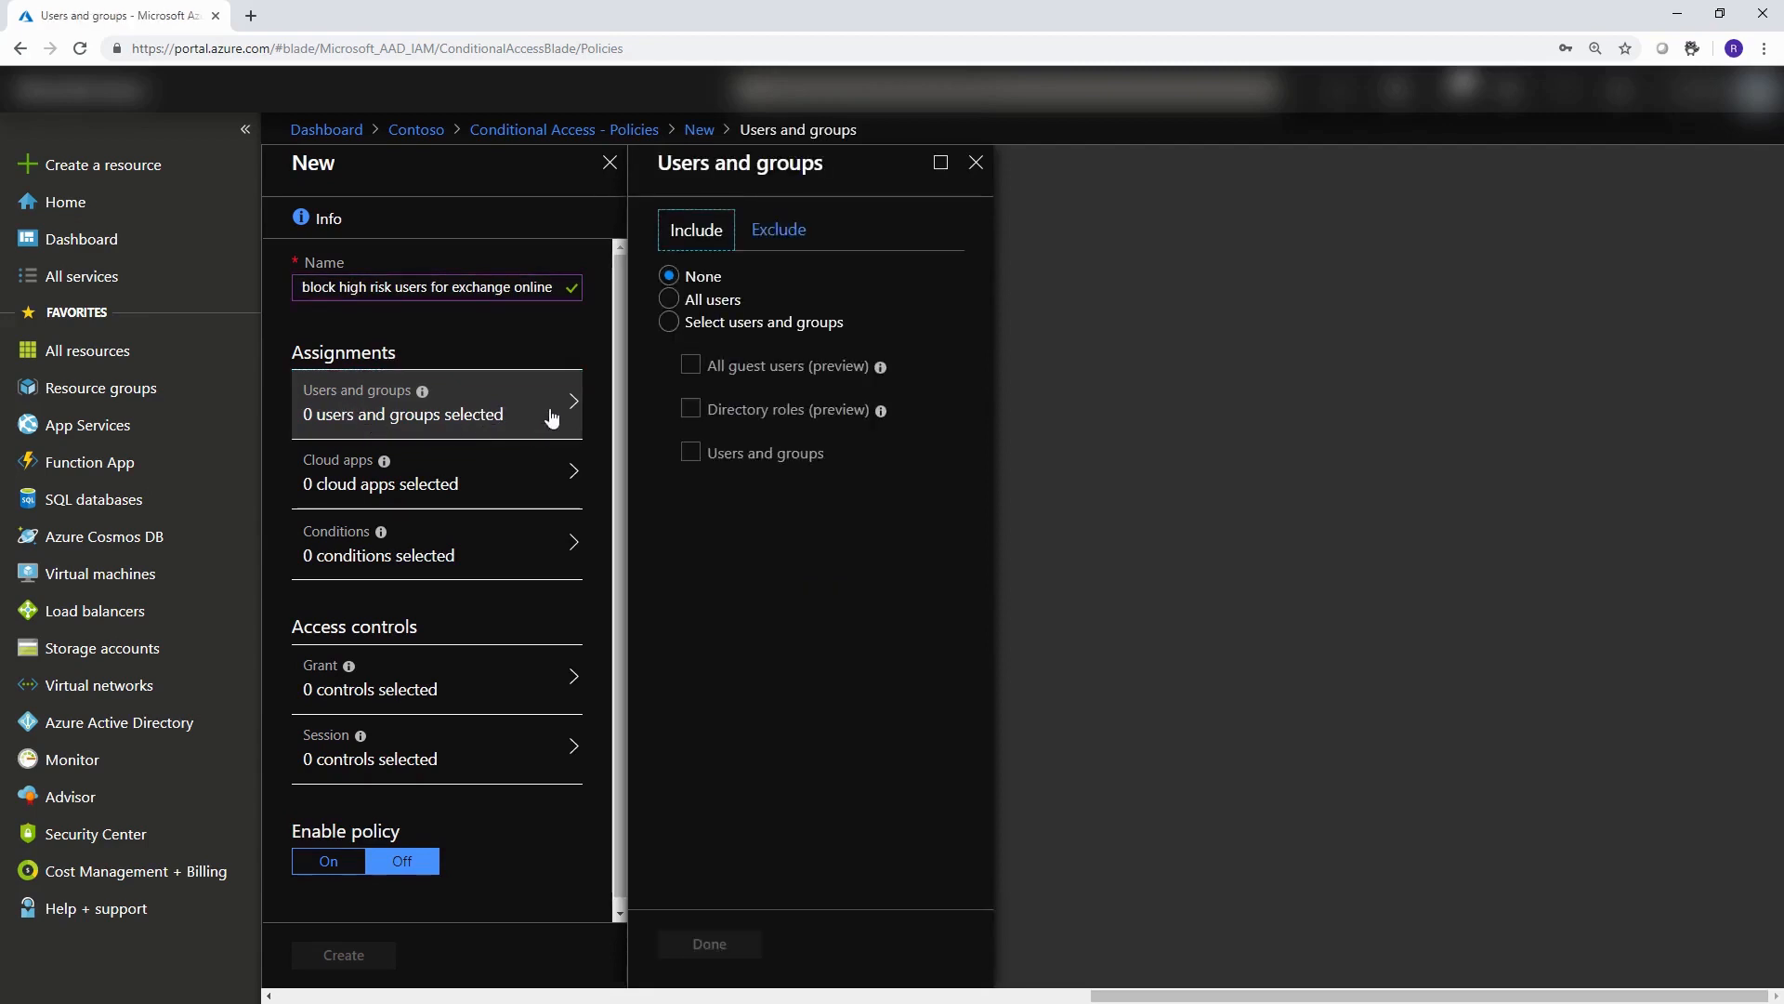
left_click(668, 323)
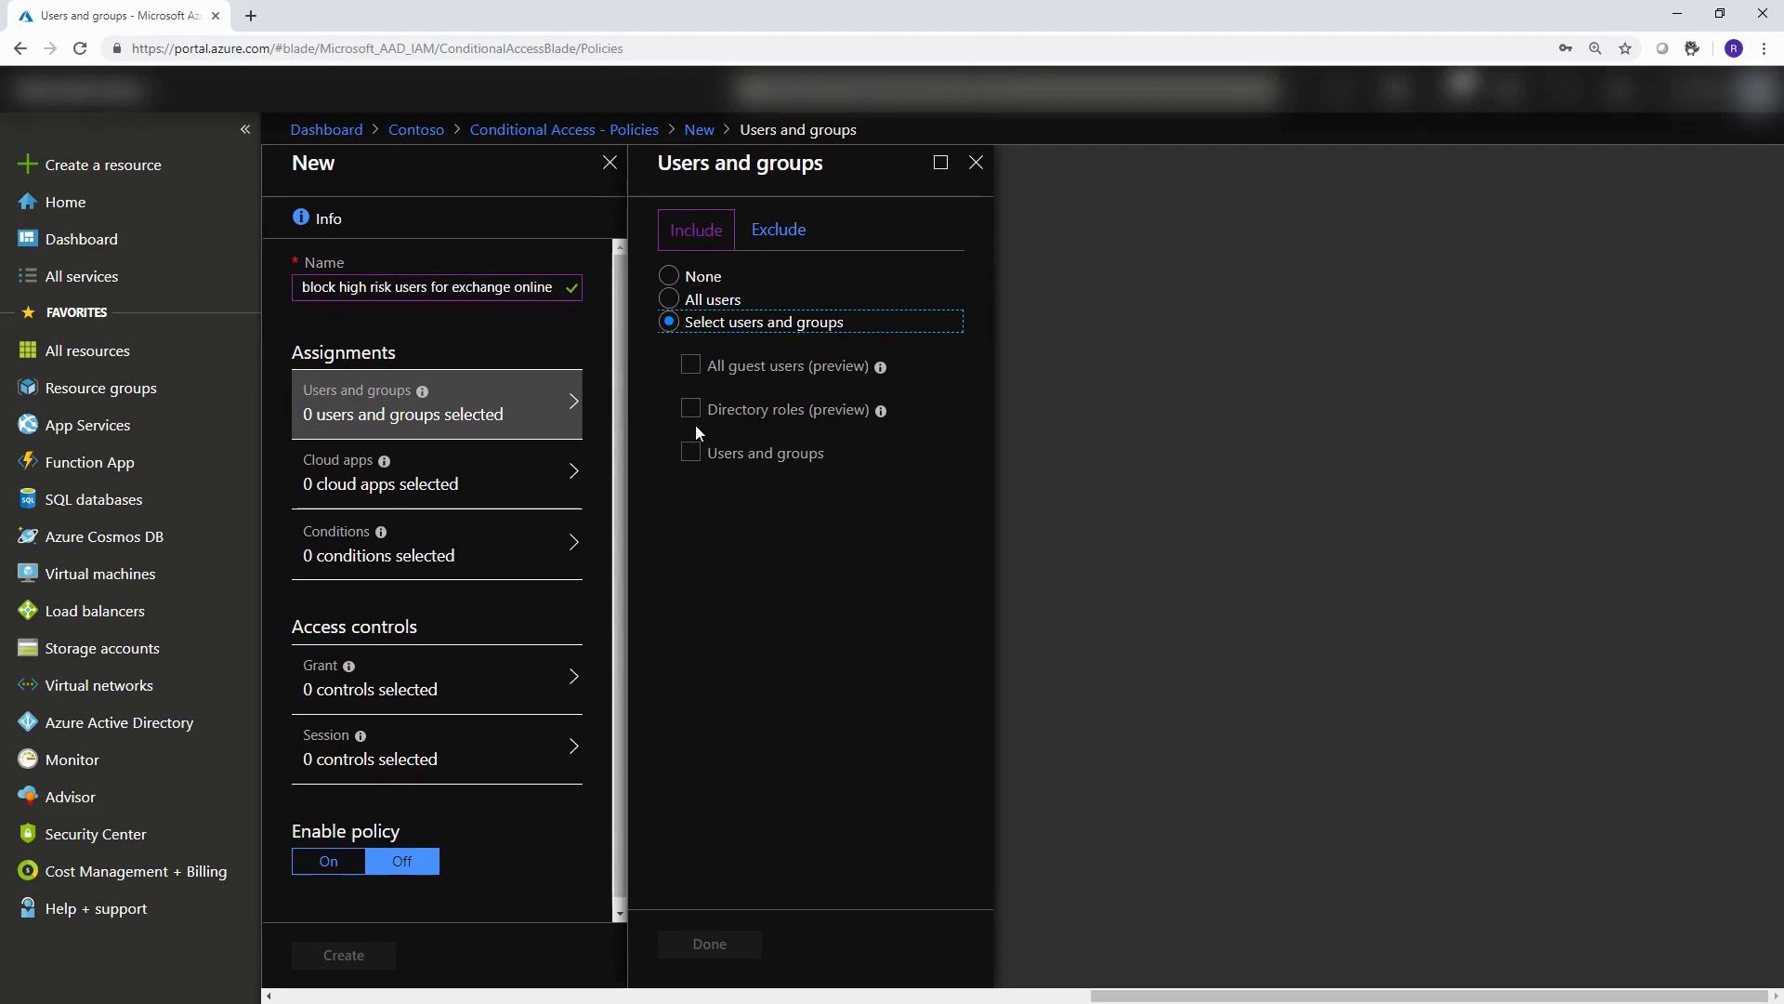
left_click(692, 454)
left_click(752, 523)
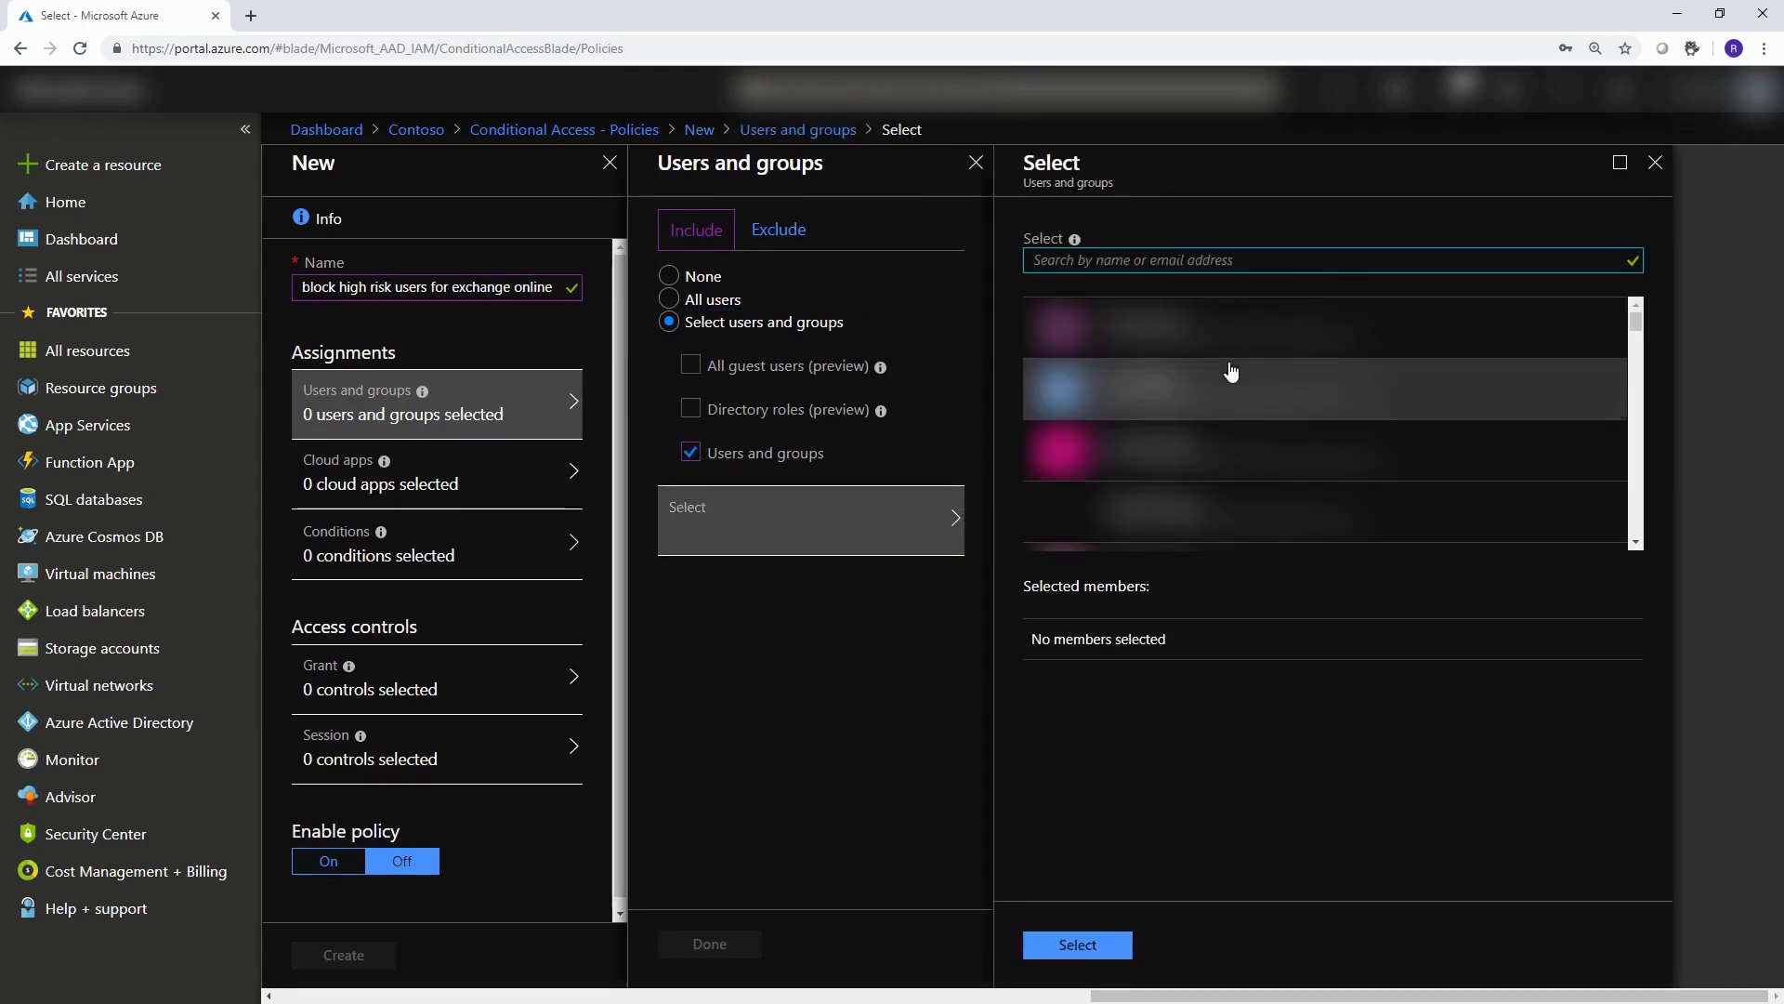
left_click(1159, 321)
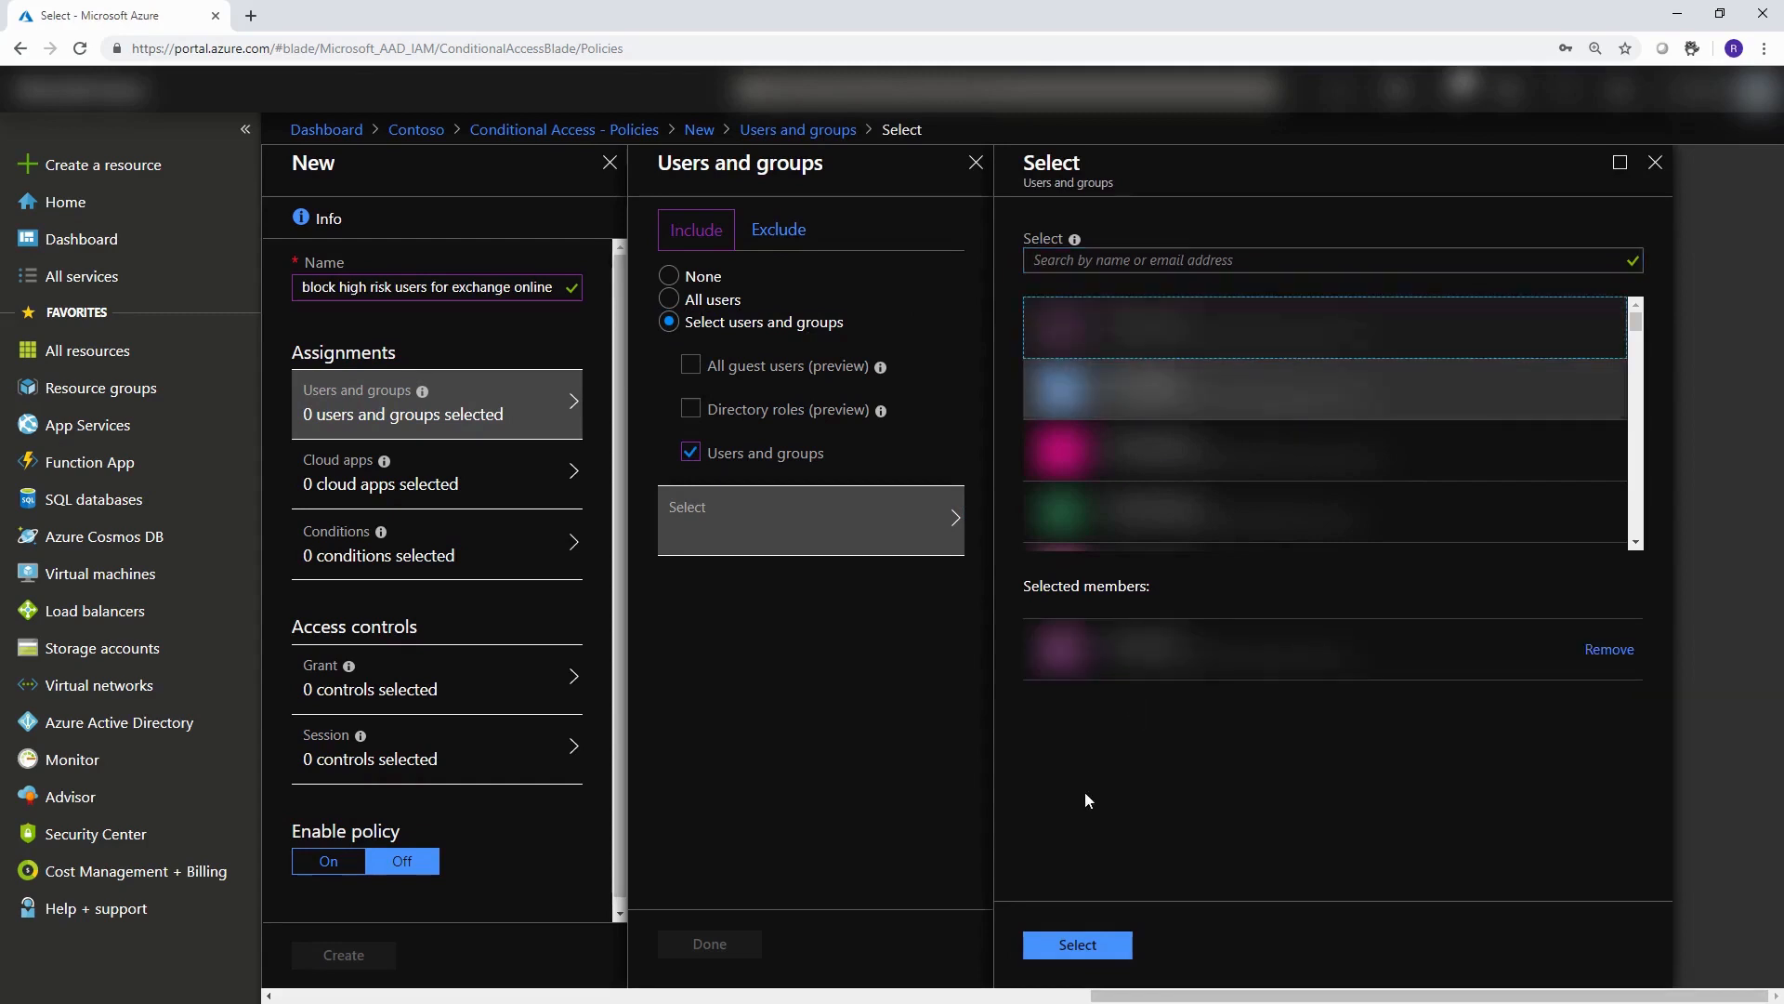
left_click(1096, 945)
left_click(711, 944)
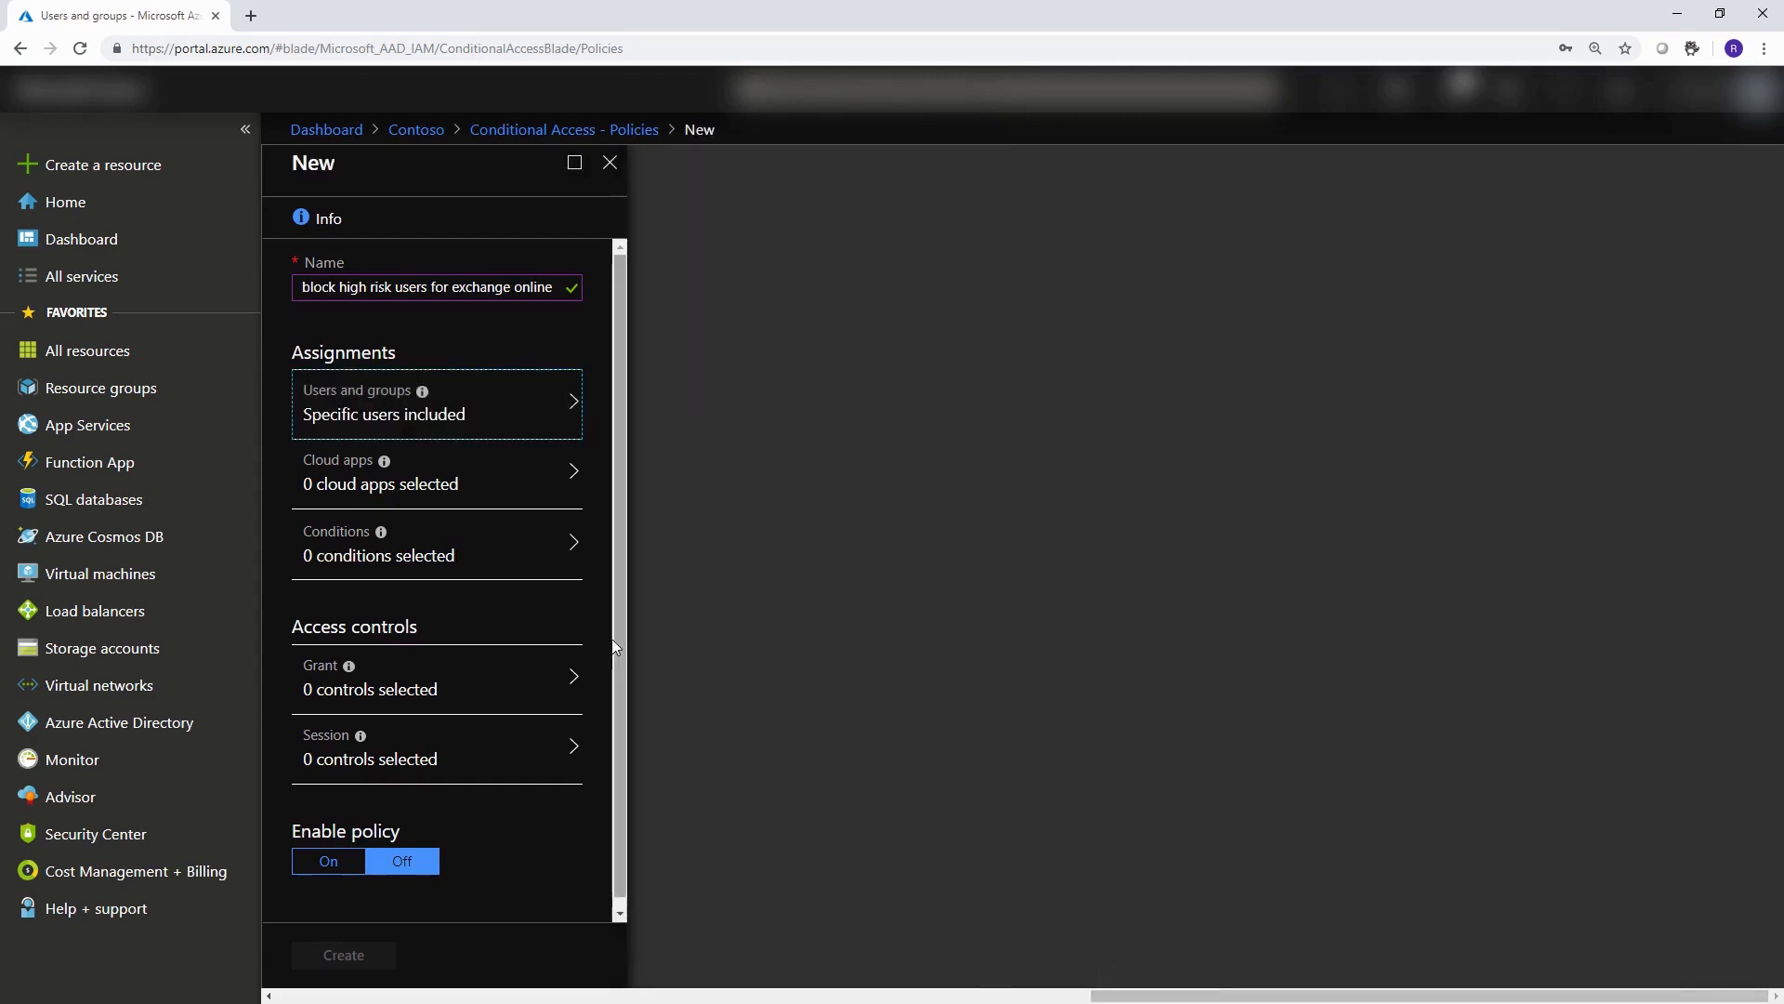
- Search the policy's cloud apps for "exchange" and include only Office 365 Exchange Online
left_click(448, 482)
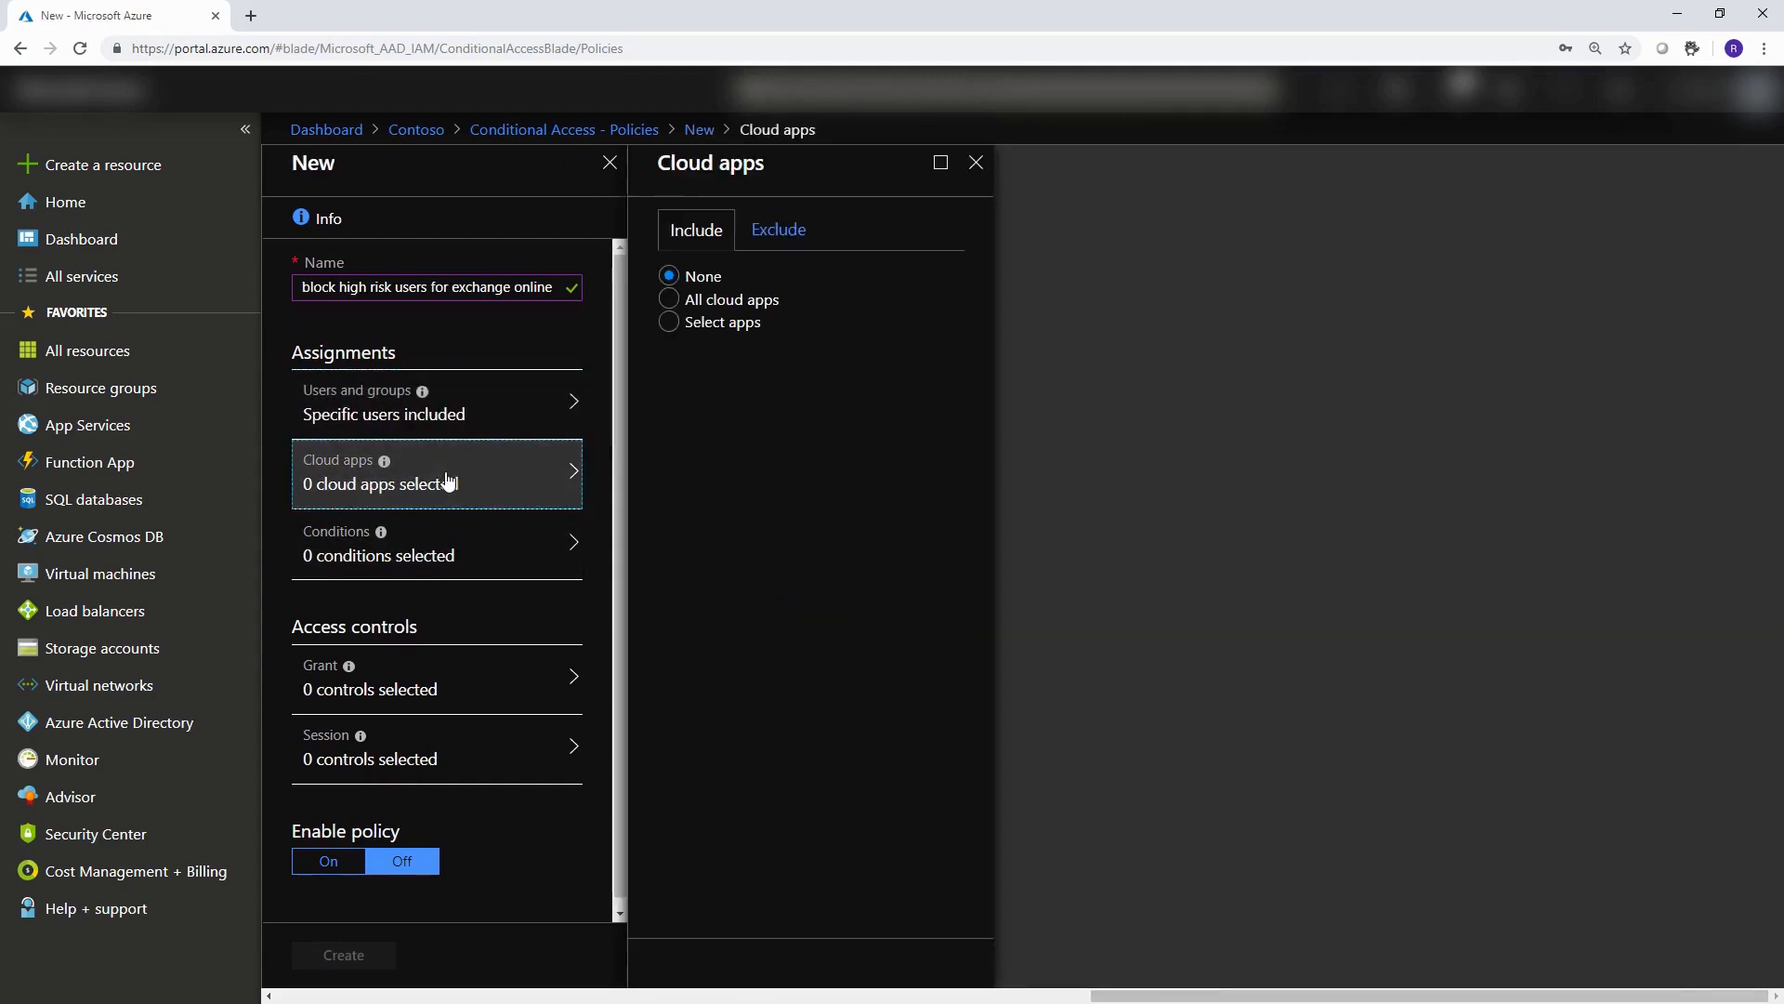
left_click(673, 323)
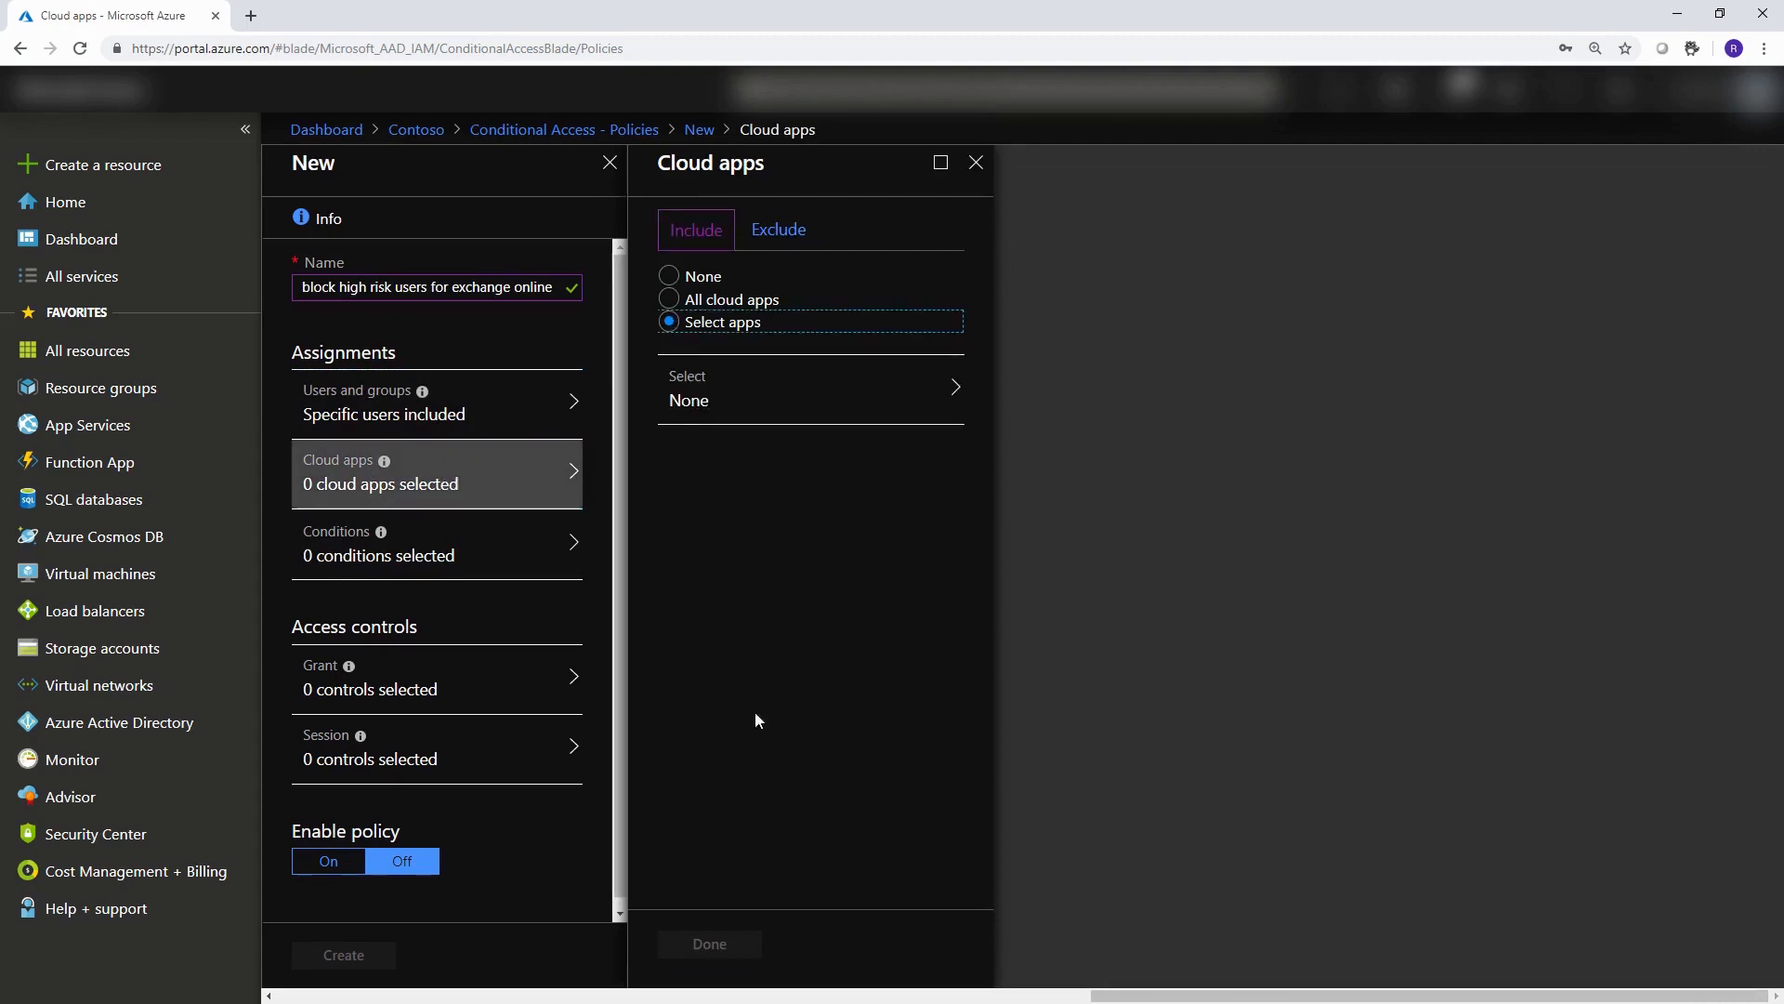
left_click(751, 420)
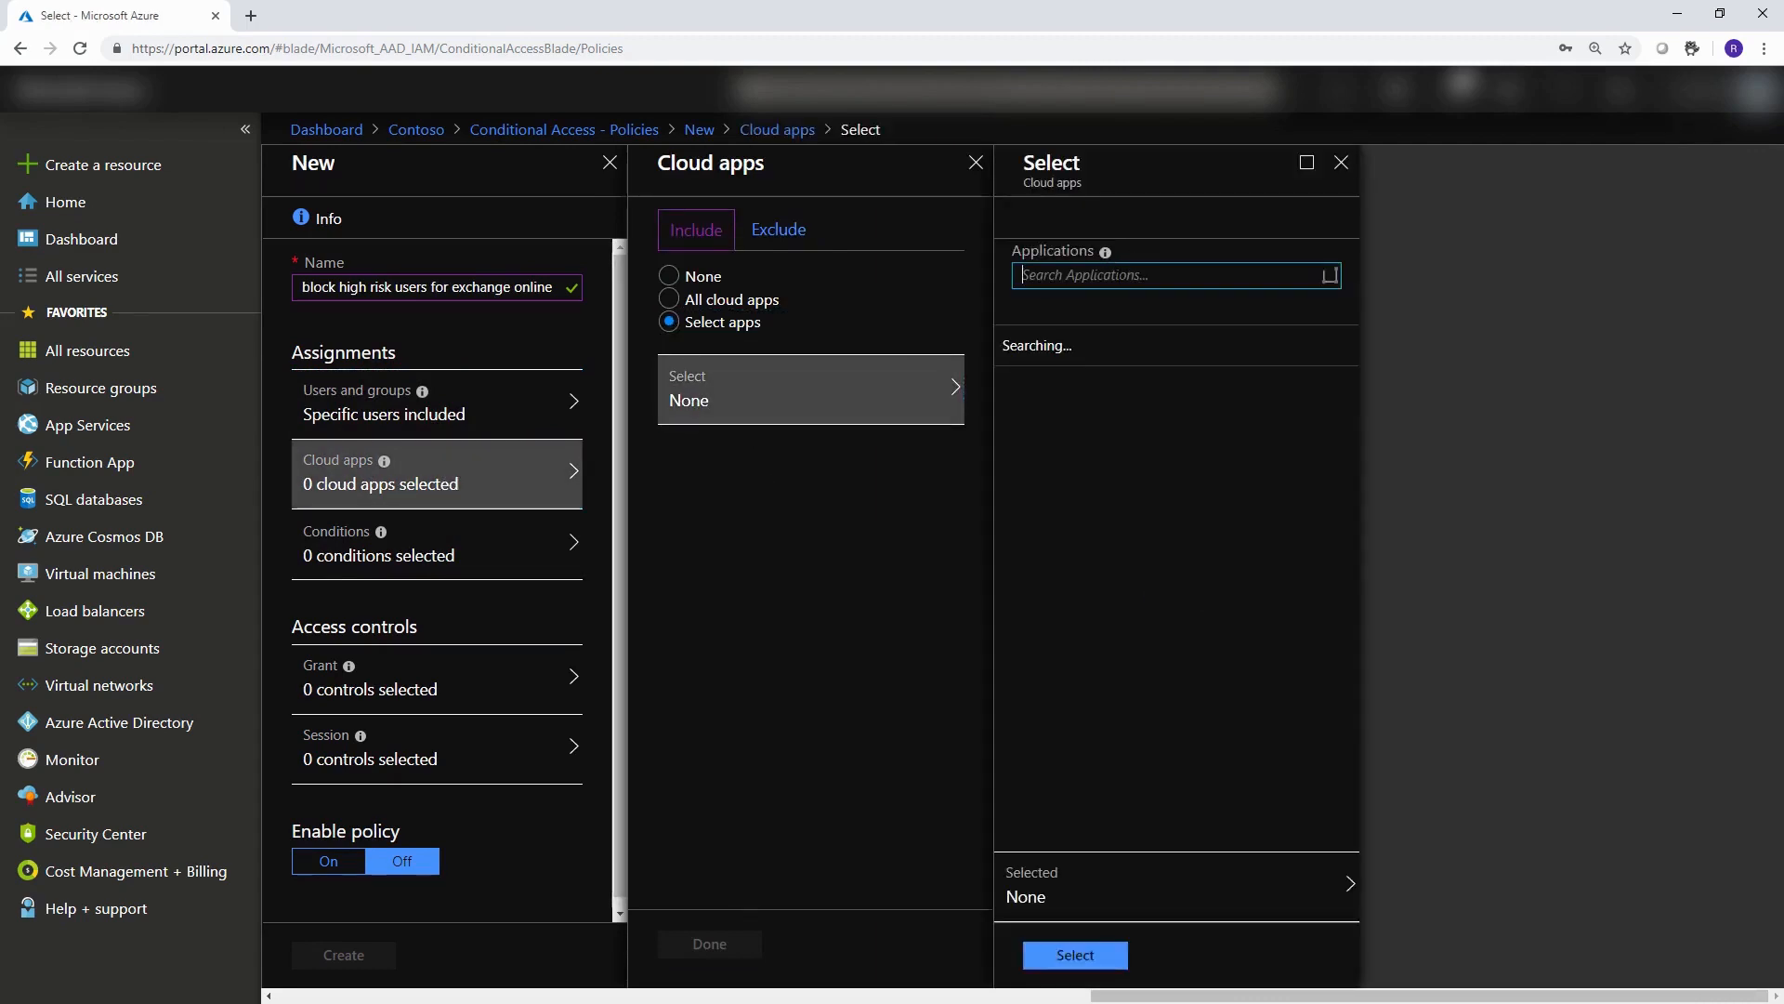
left_click(1096, 276)
type("exchange")
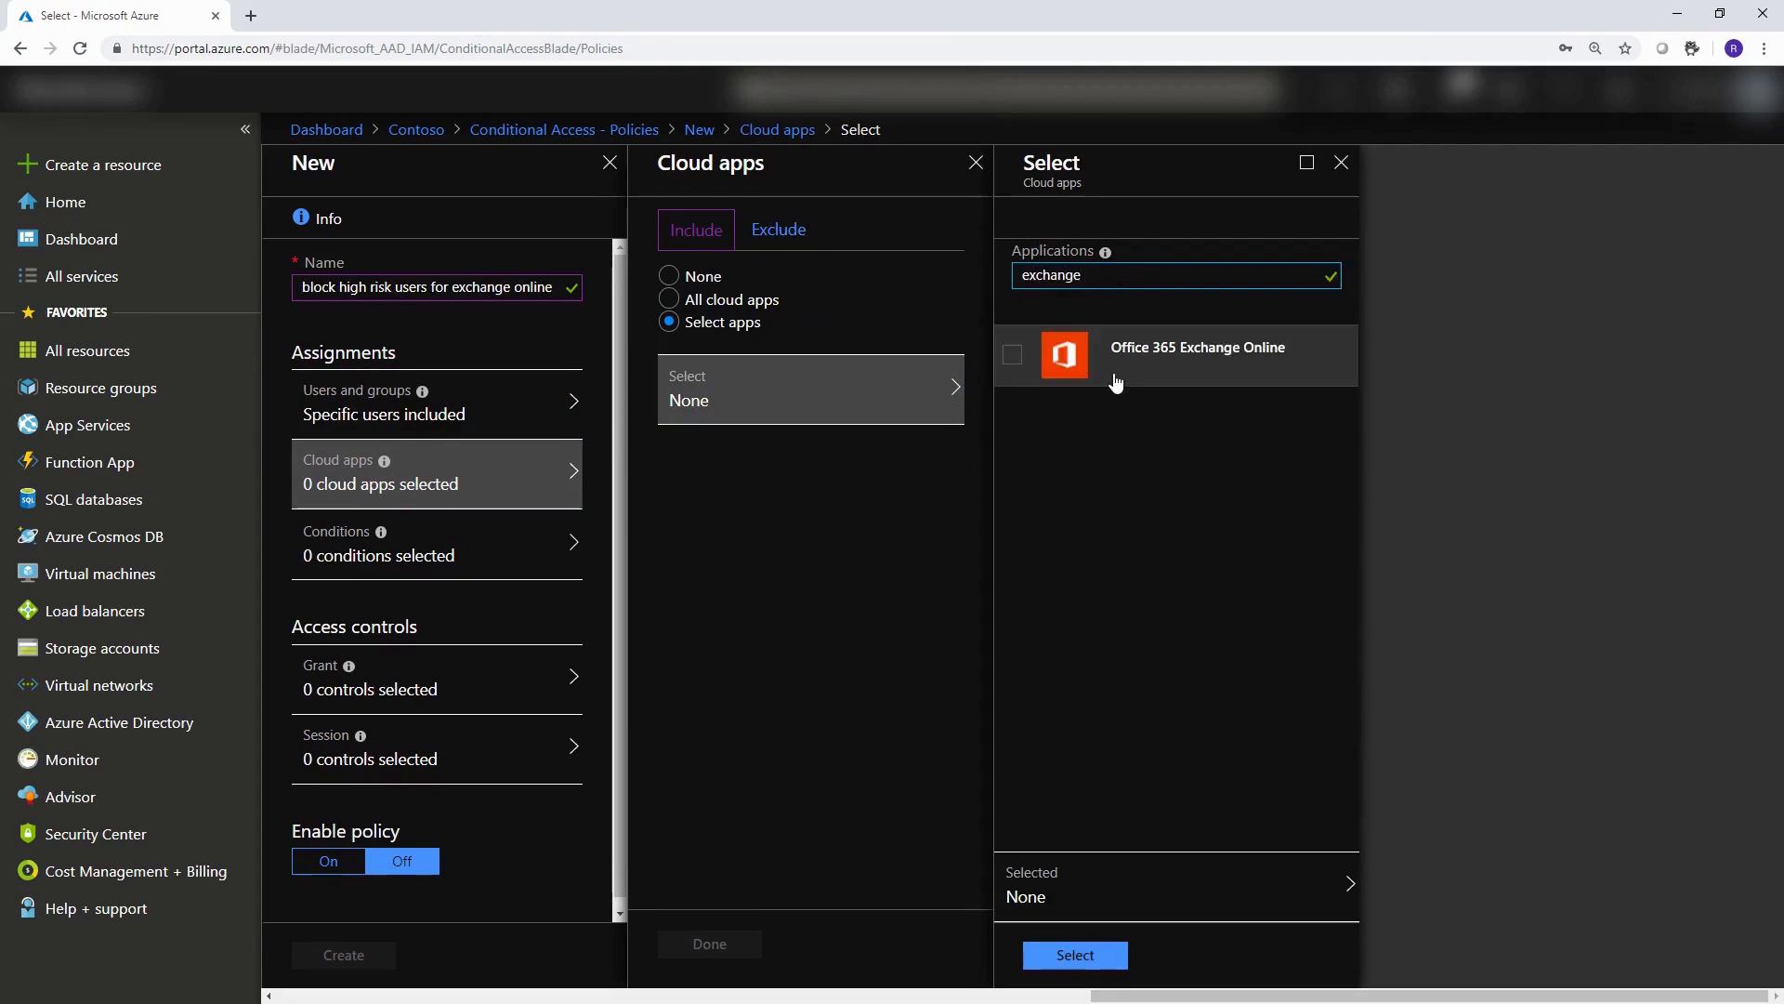
left_click(1120, 376)
left_click(1076, 957)
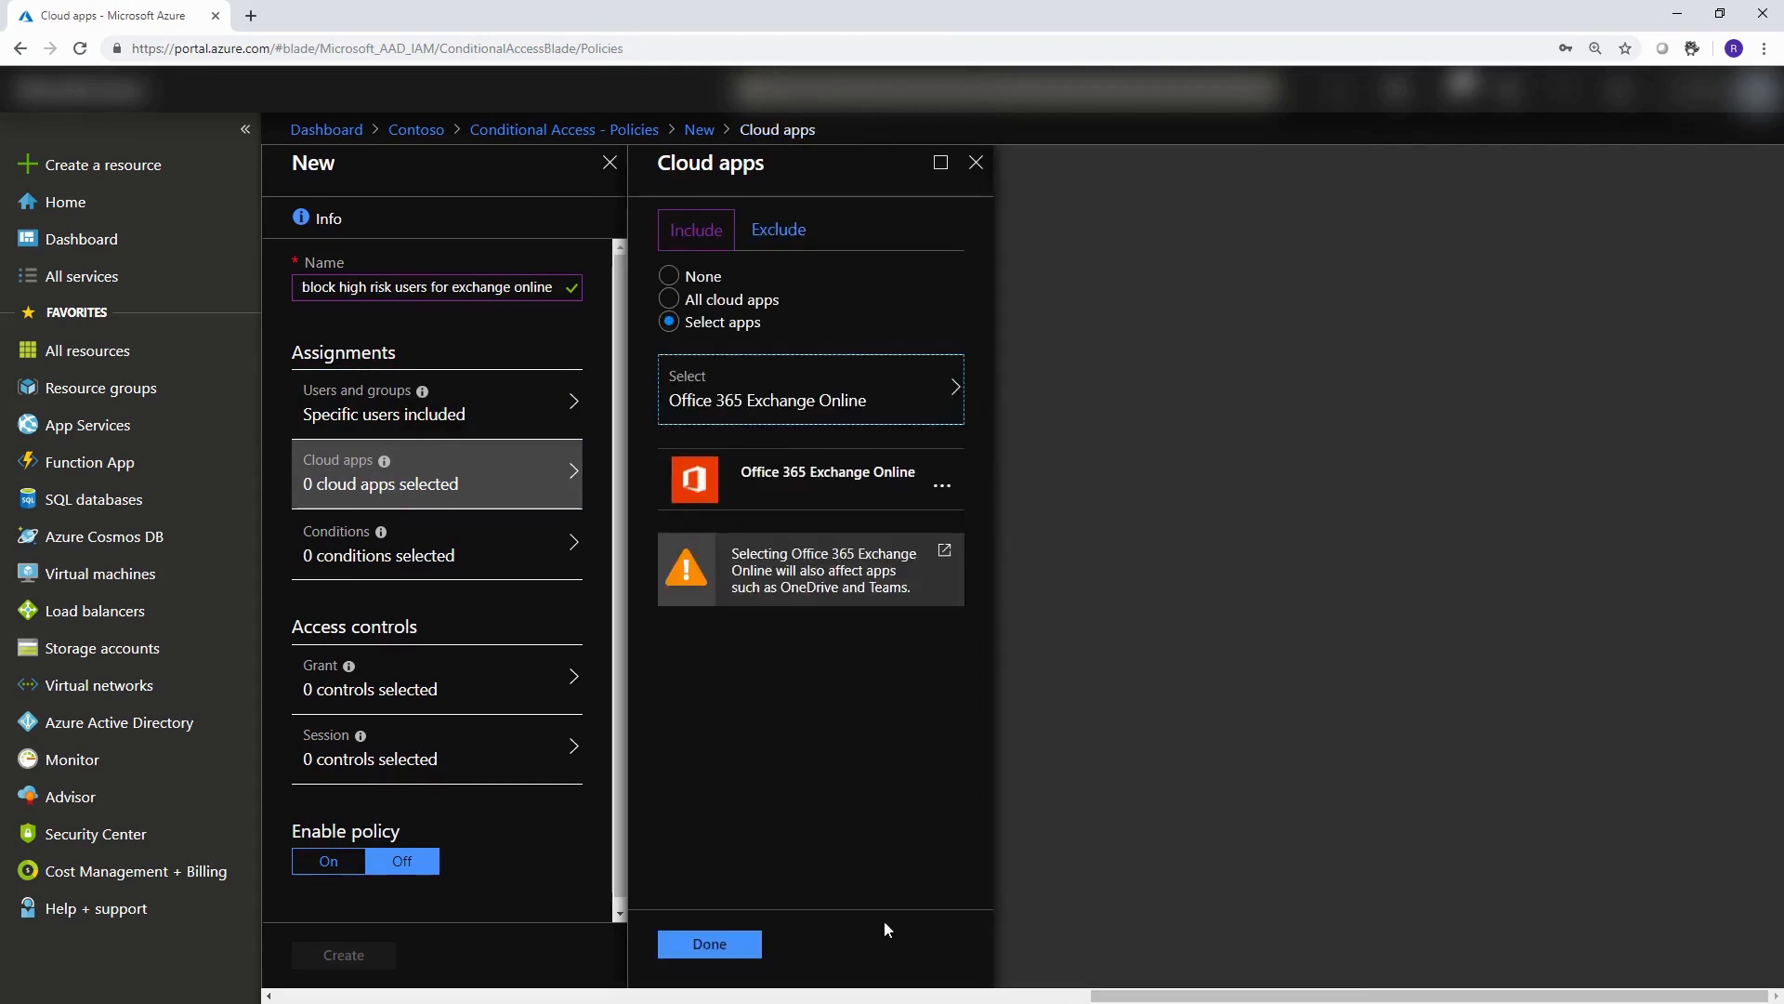
left_click(710, 943)
- Configure the policy's sign-in risk condition to apply to the High risk level
left_click(428, 556)
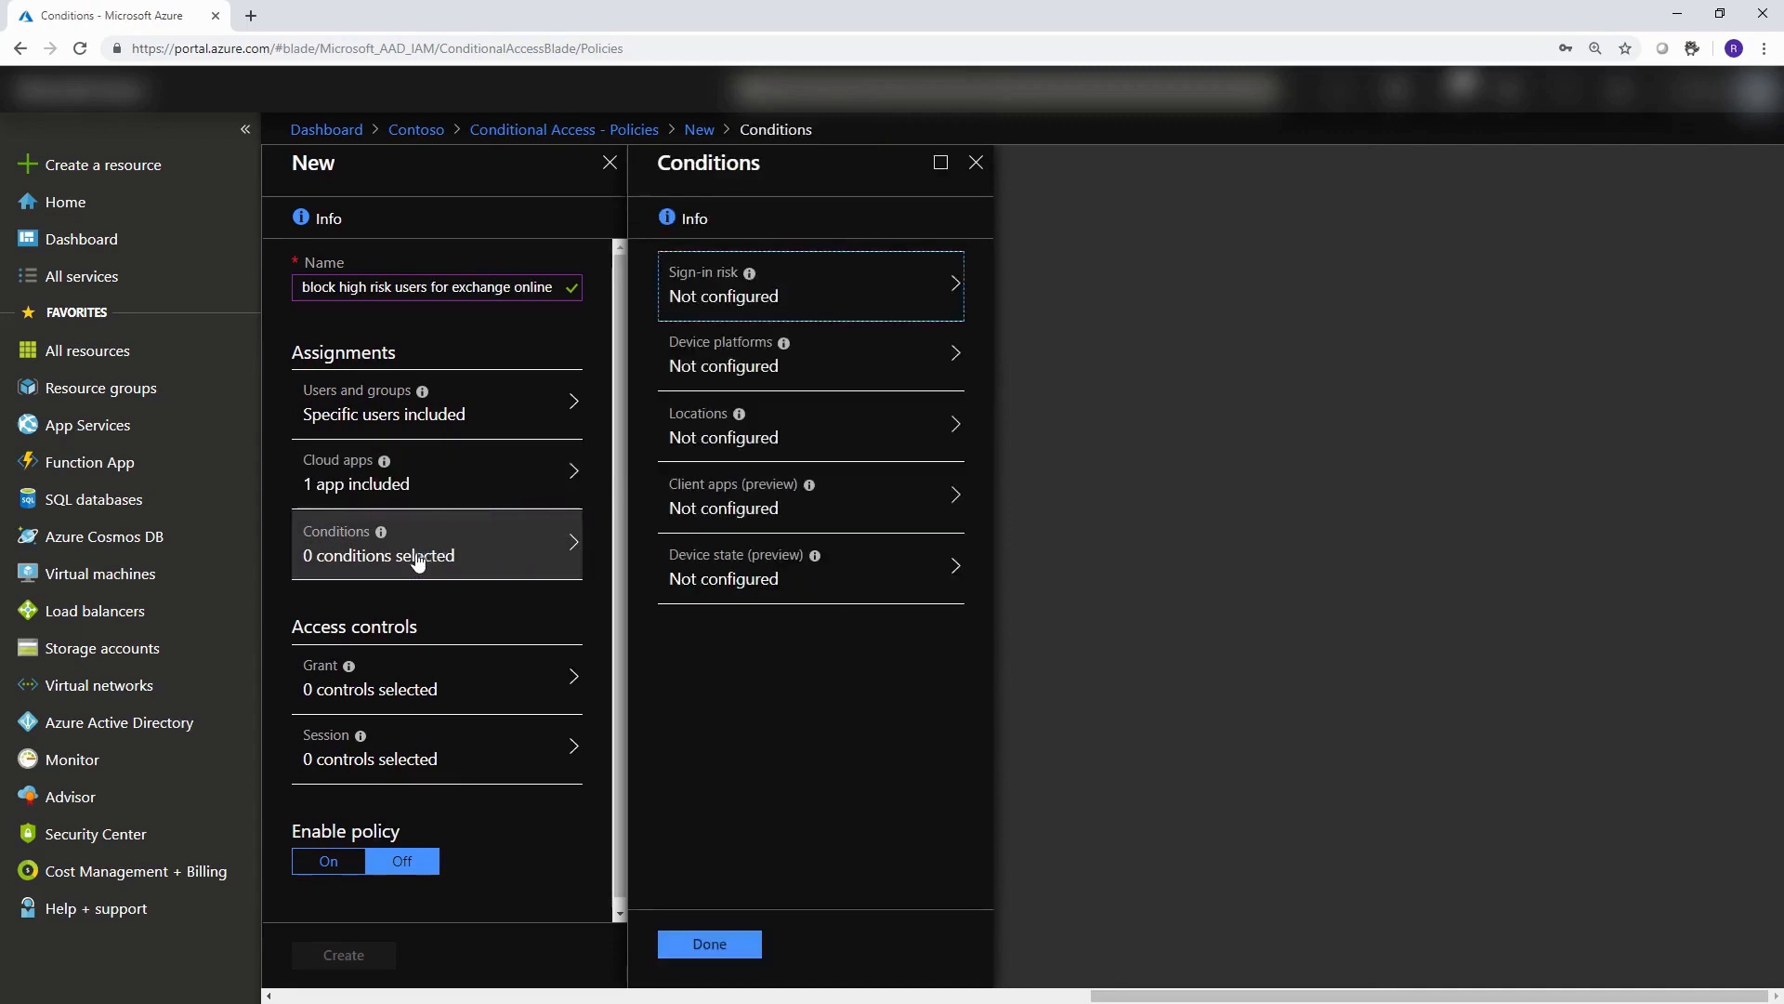
left_click(748, 295)
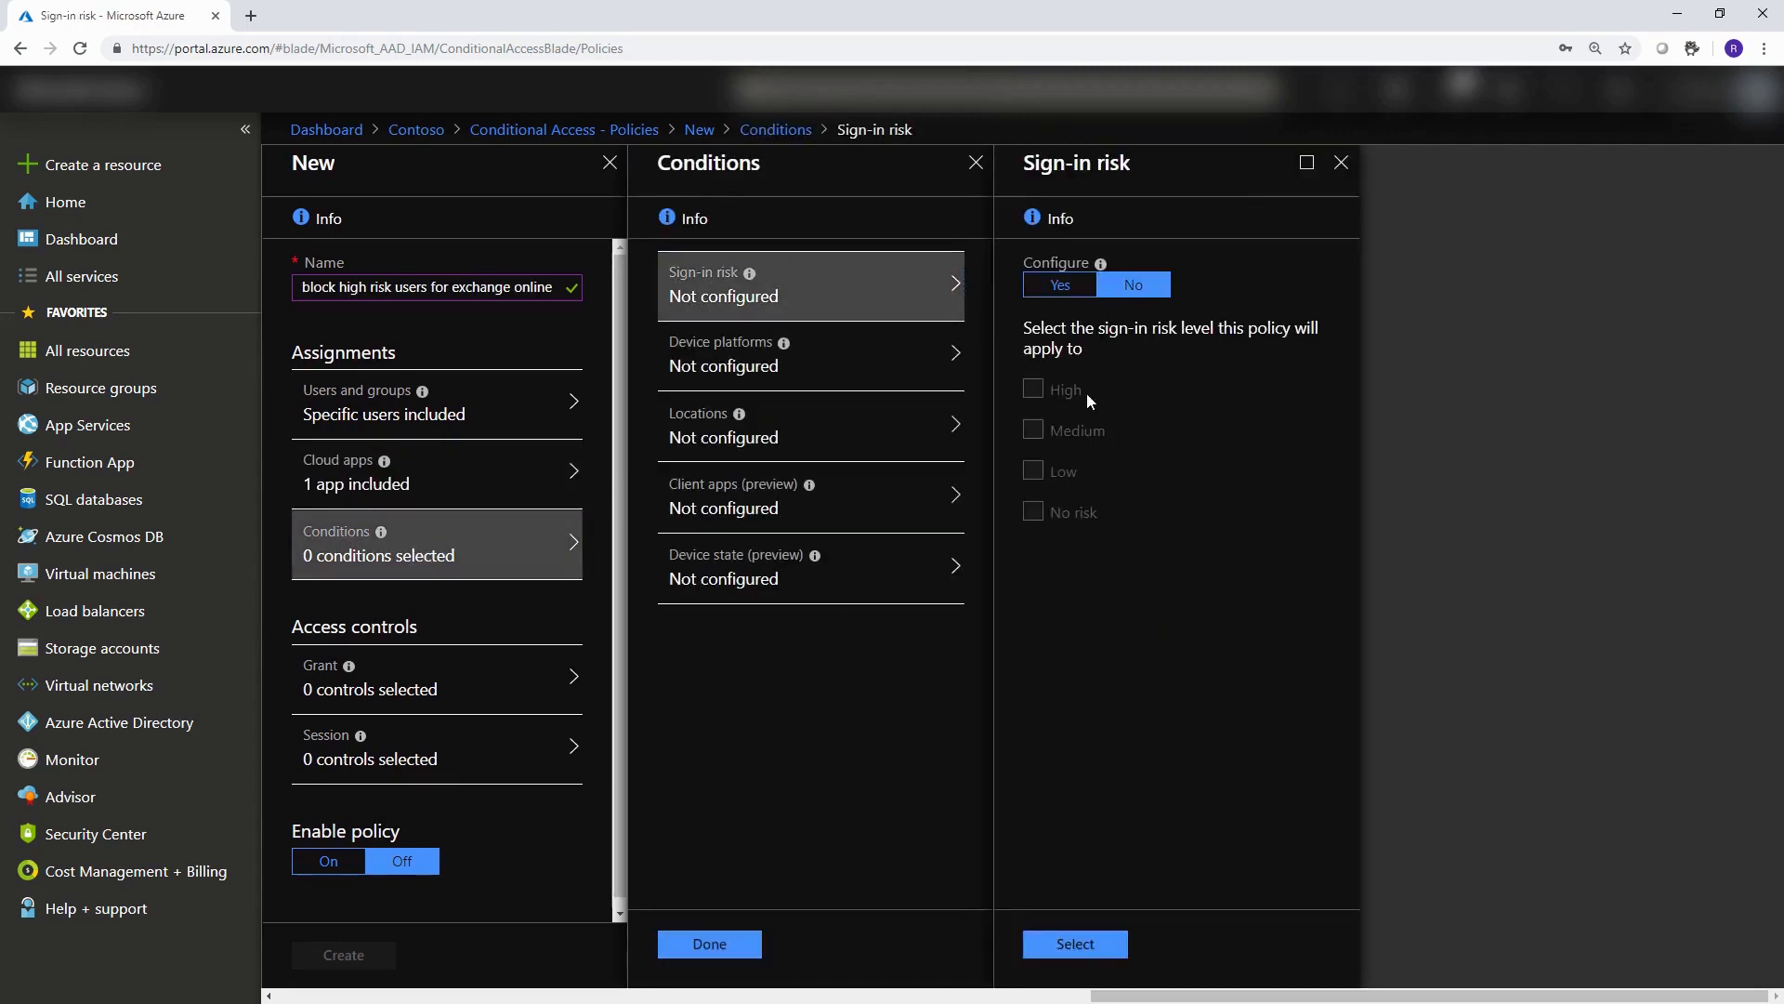
left_click(1058, 286)
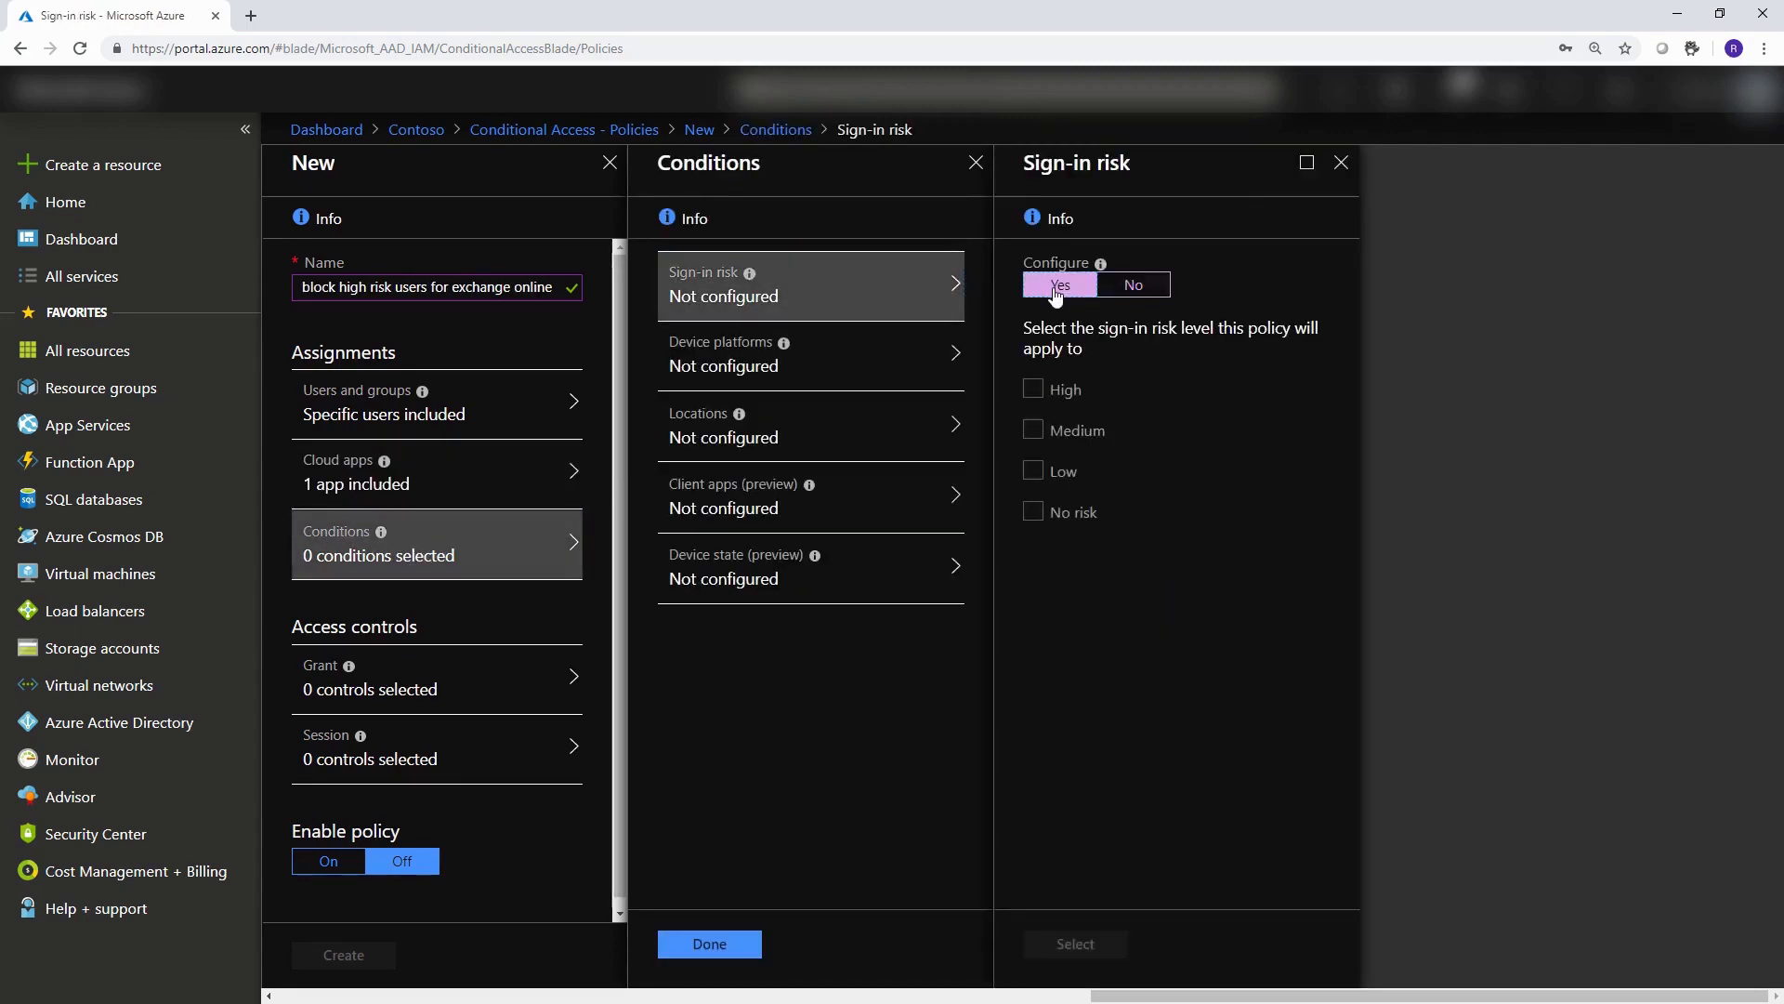
left_click(1045, 394)
left_click(1076, 944)
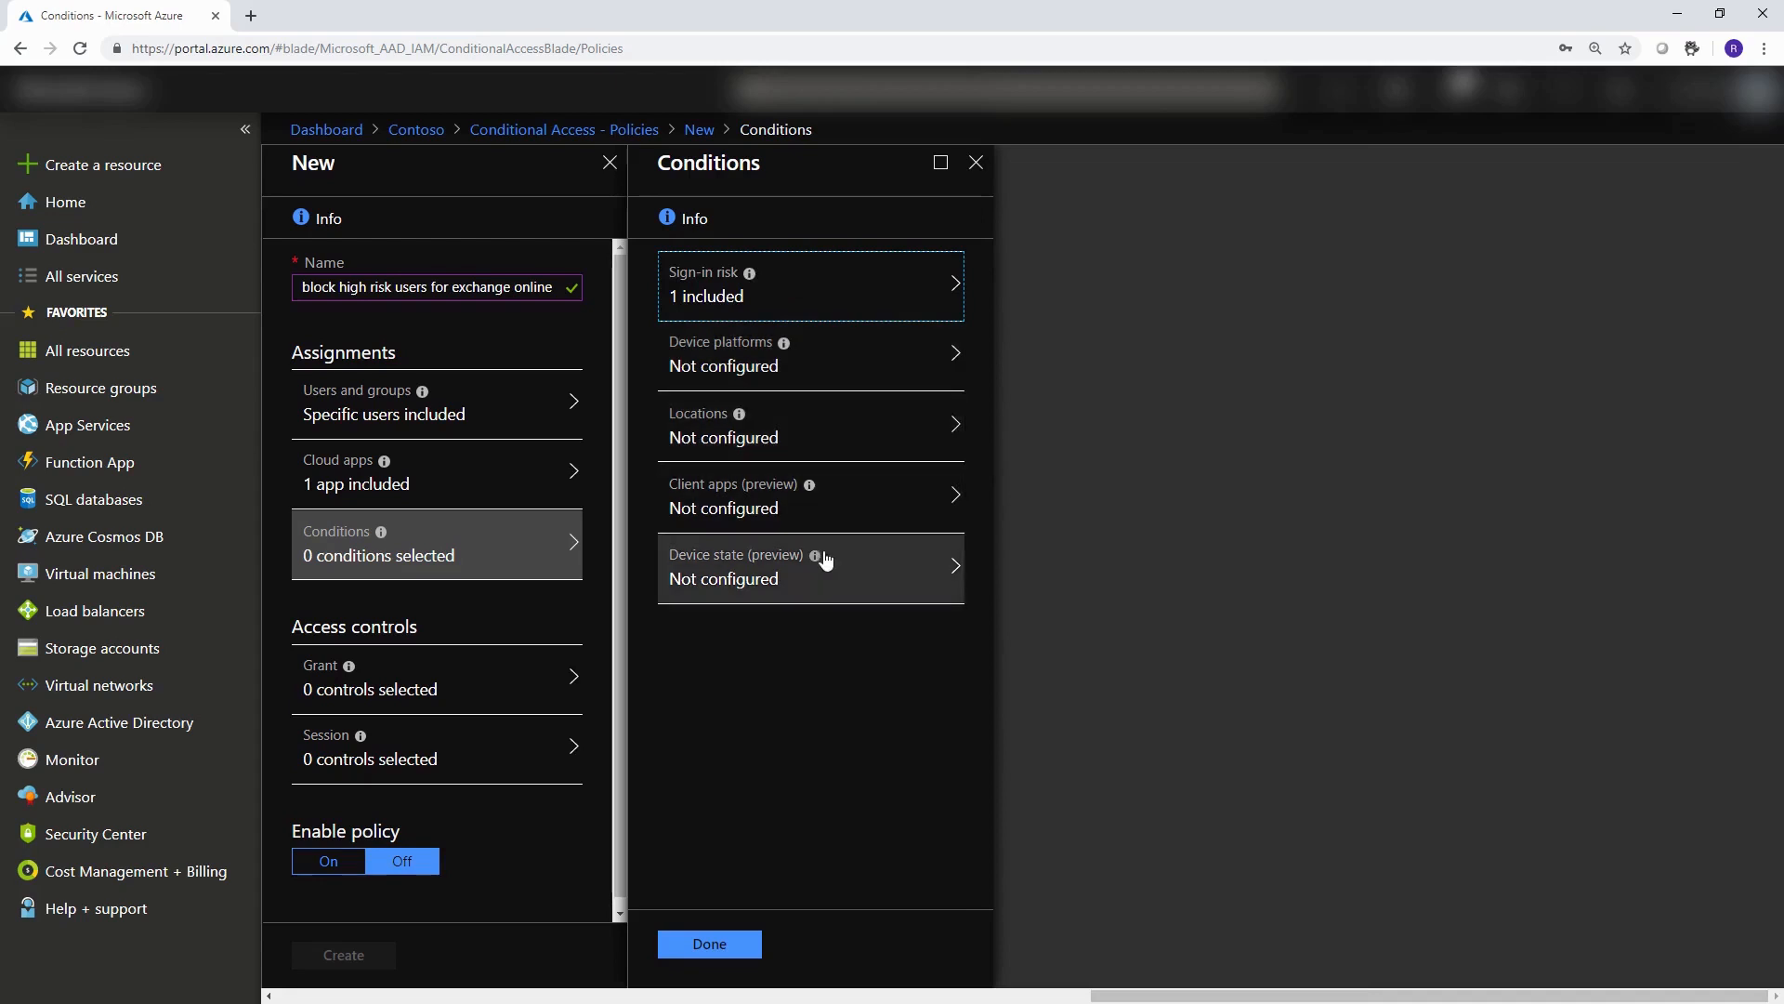
left_click(709, 952)
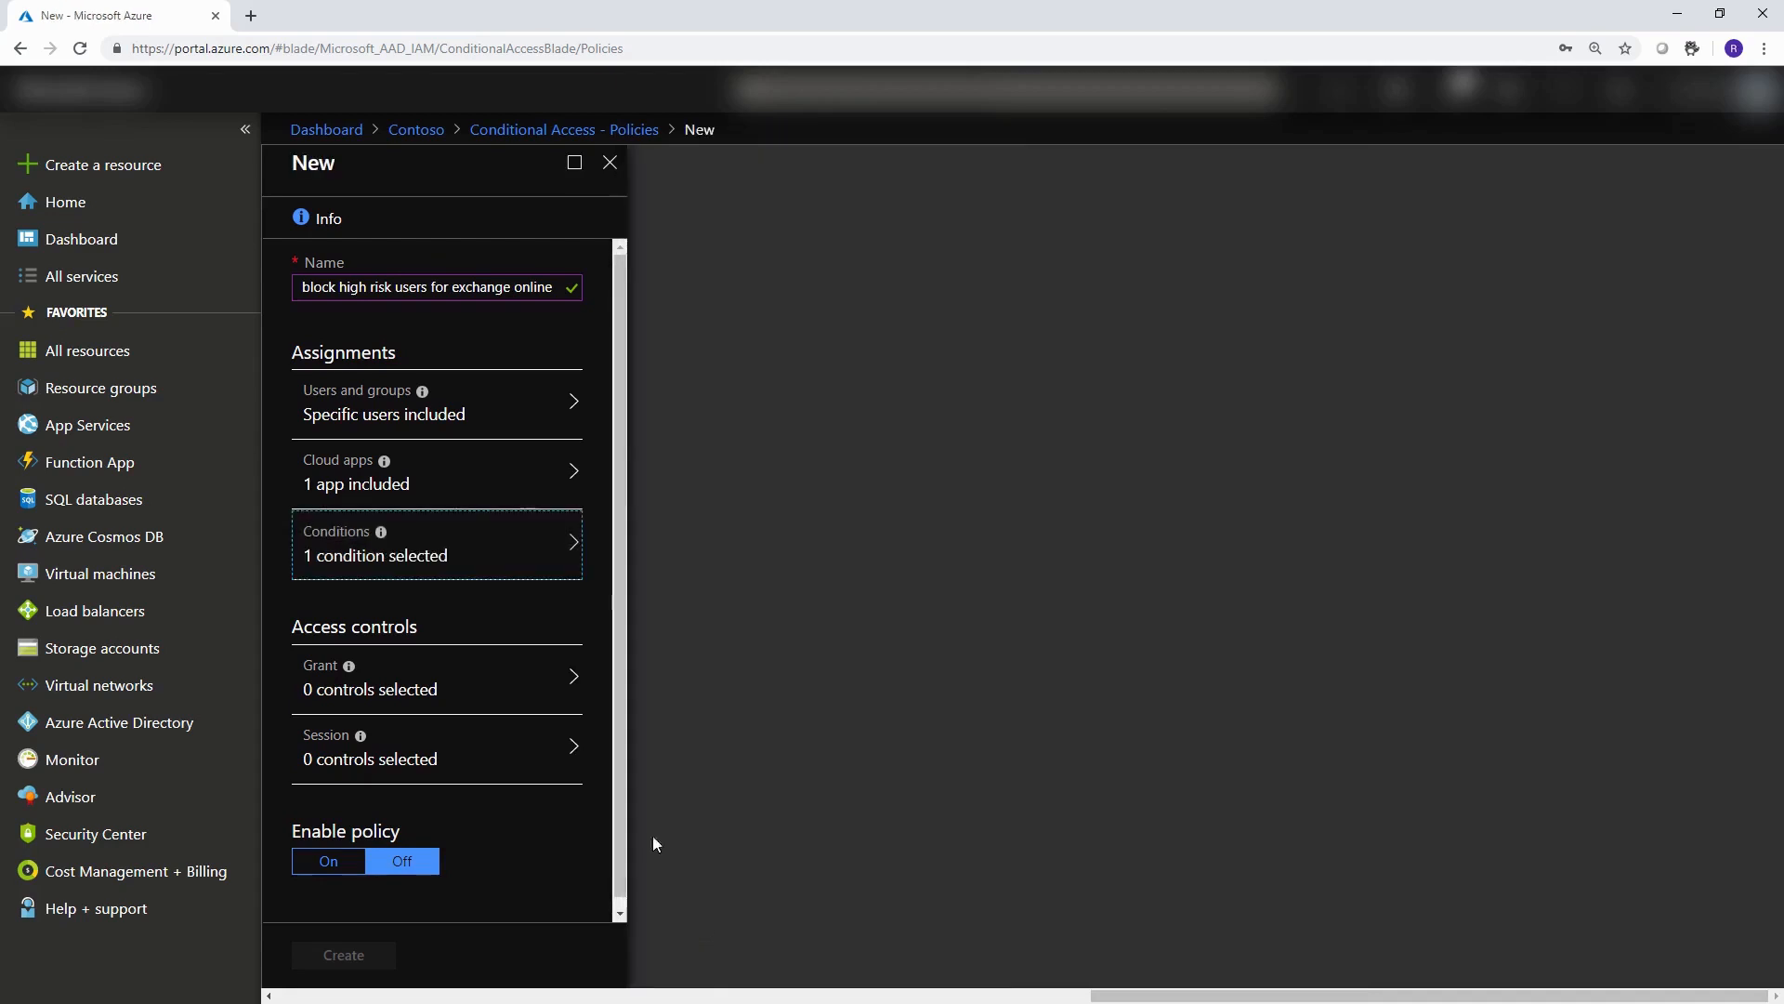
- Set the policy's grant control to Block access, with Require one of the selected controls for multiple controls
left_click(462, 678)
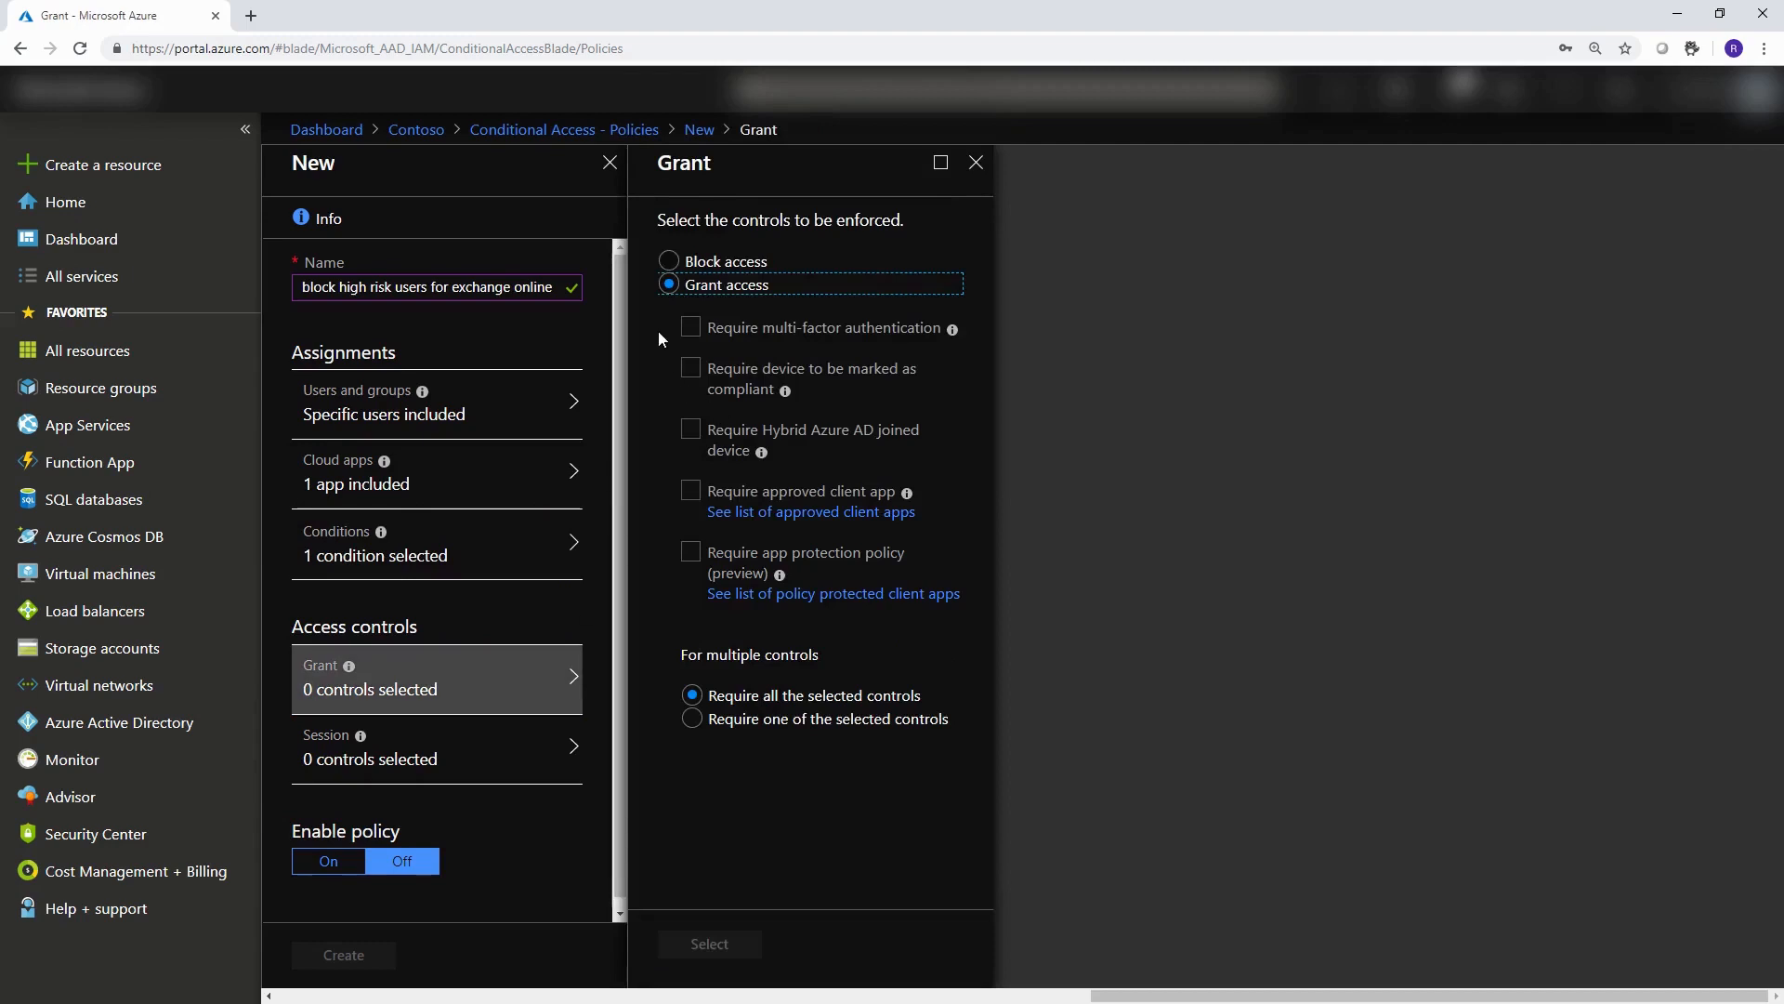
left_click(680, 261)
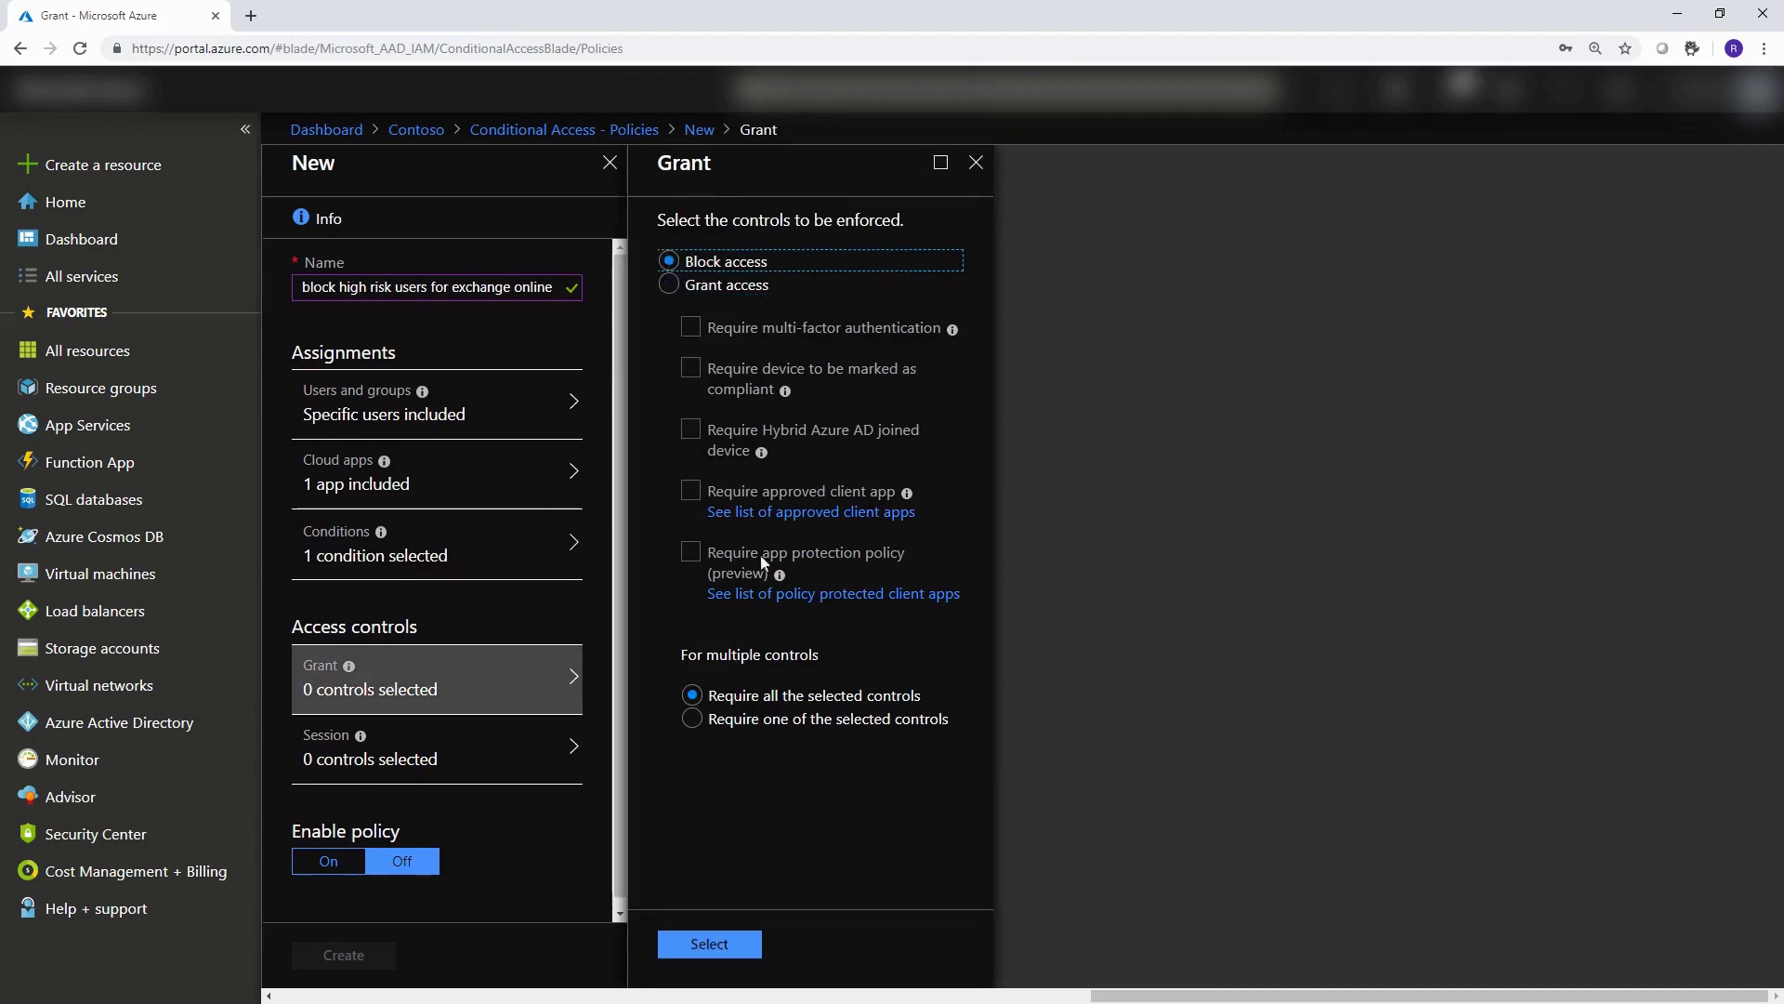
left_click(799, 719)
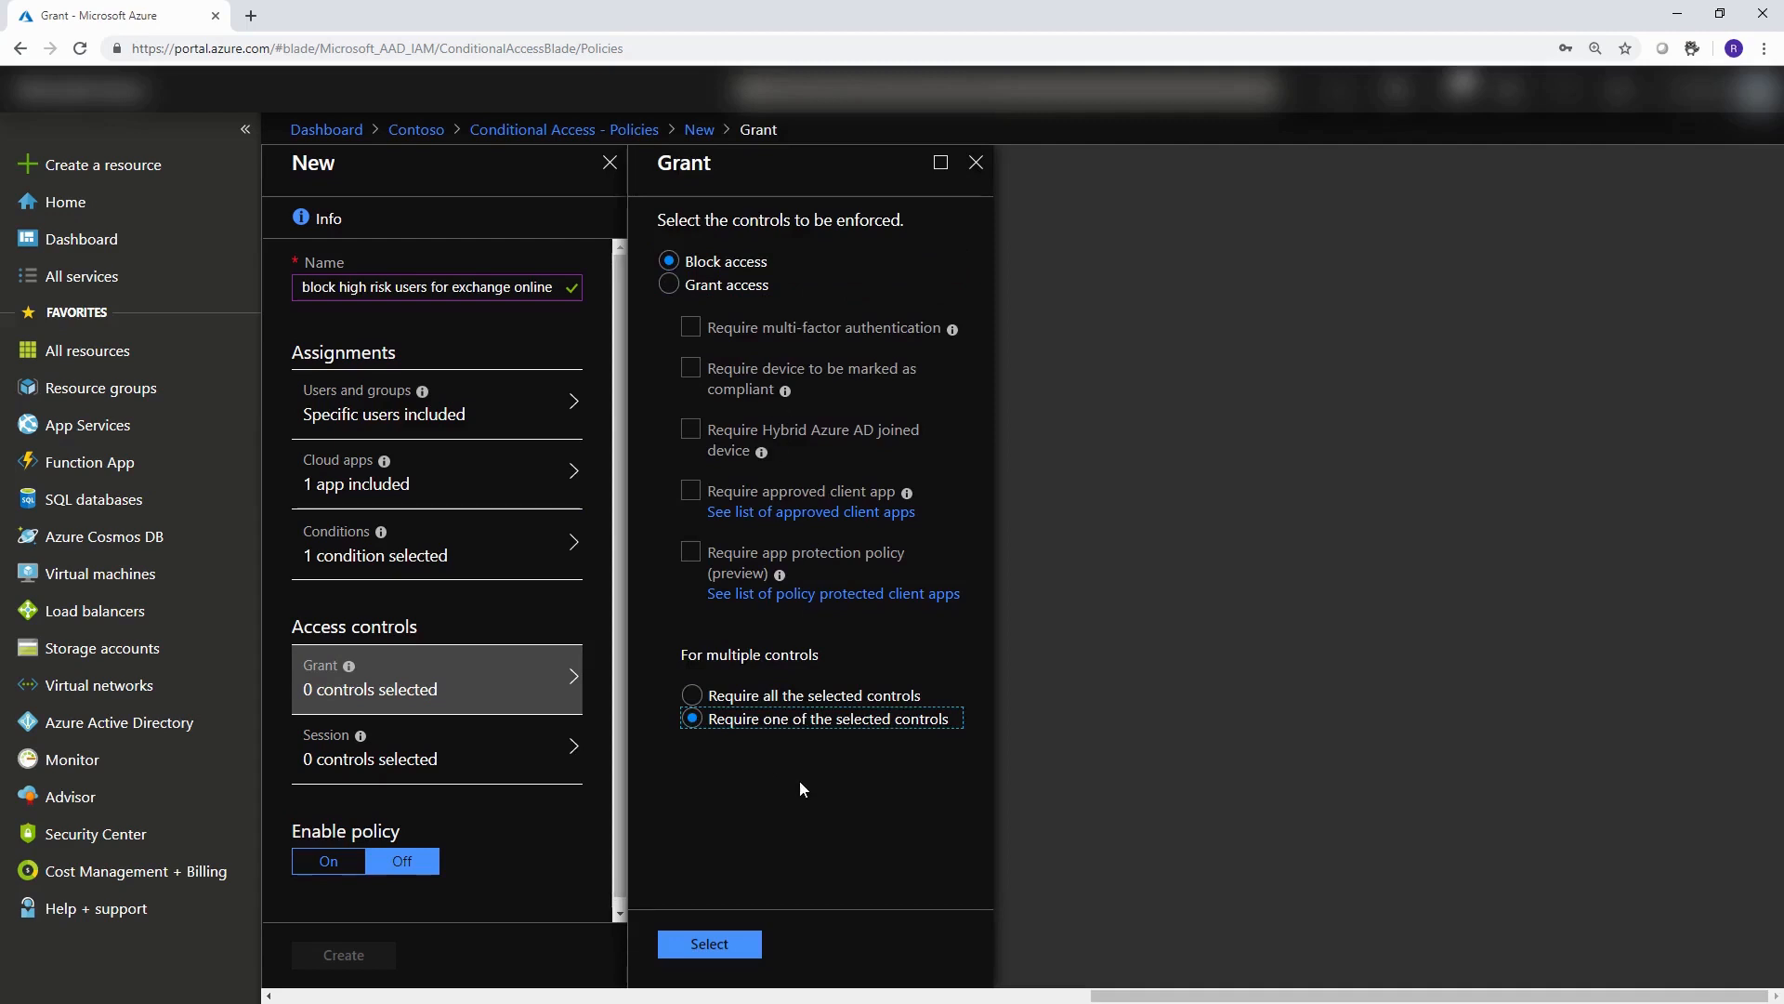
left_click(714, 948)
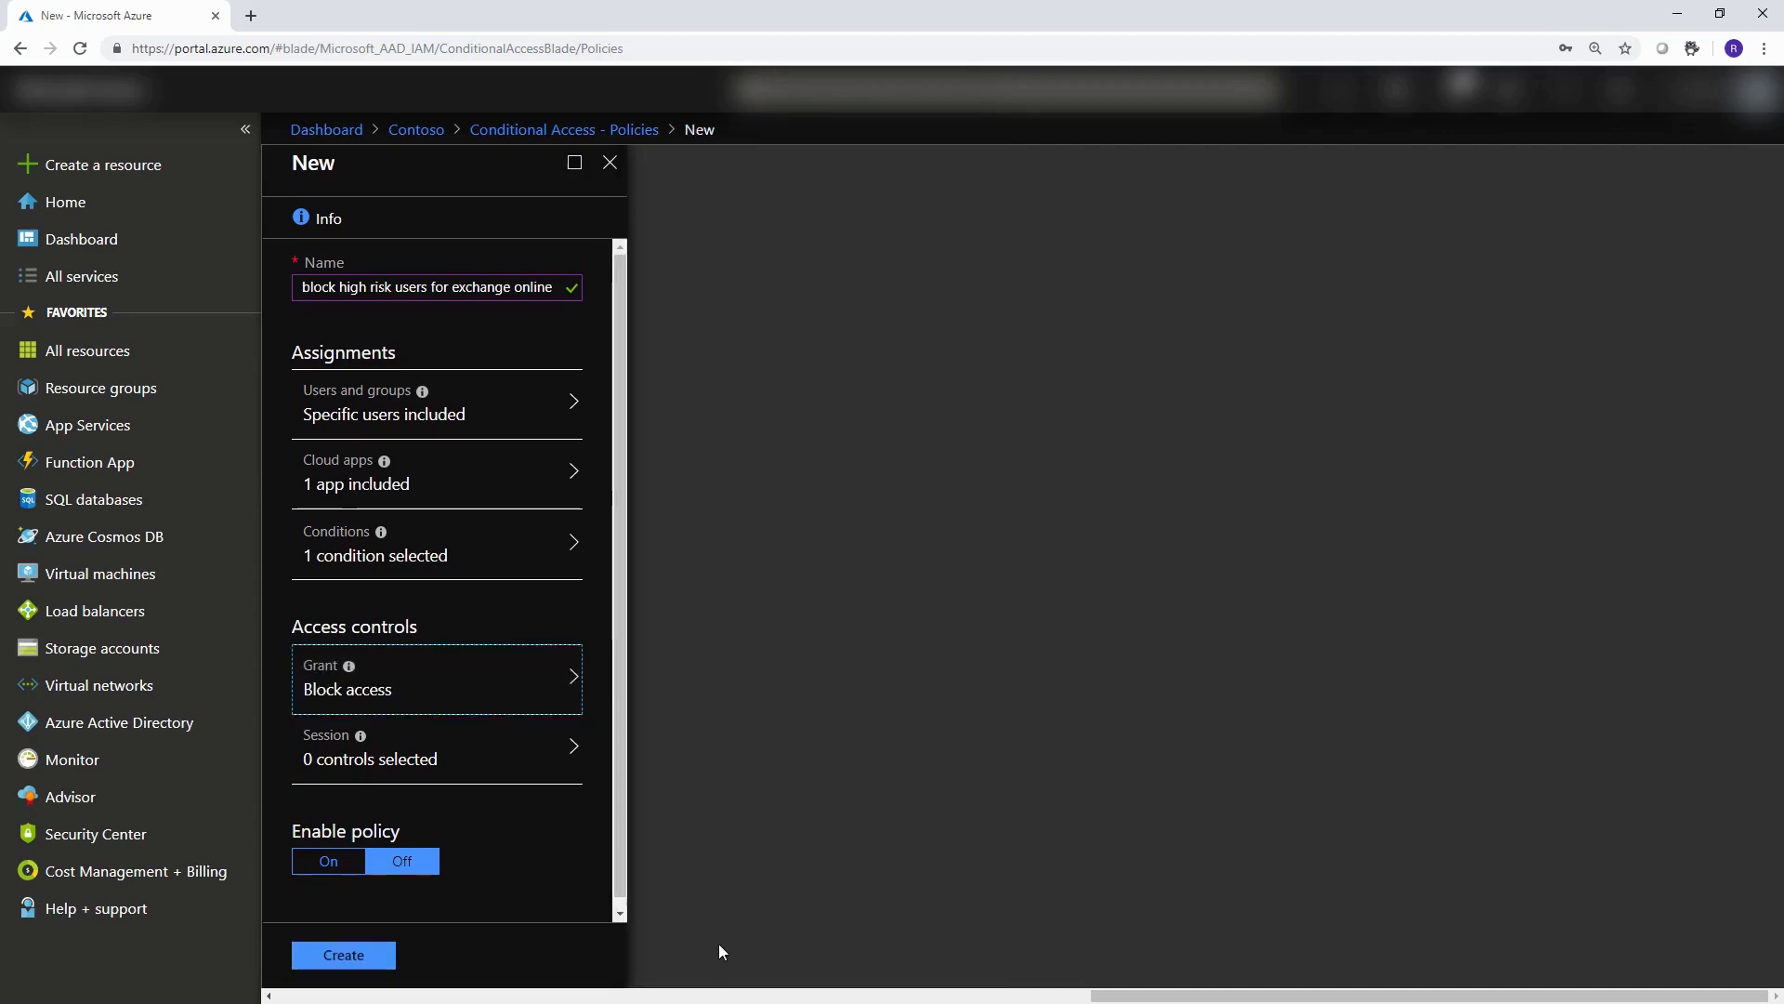
- Add the Use app enforced restrictions session control to the policy
left_click(479, 770)
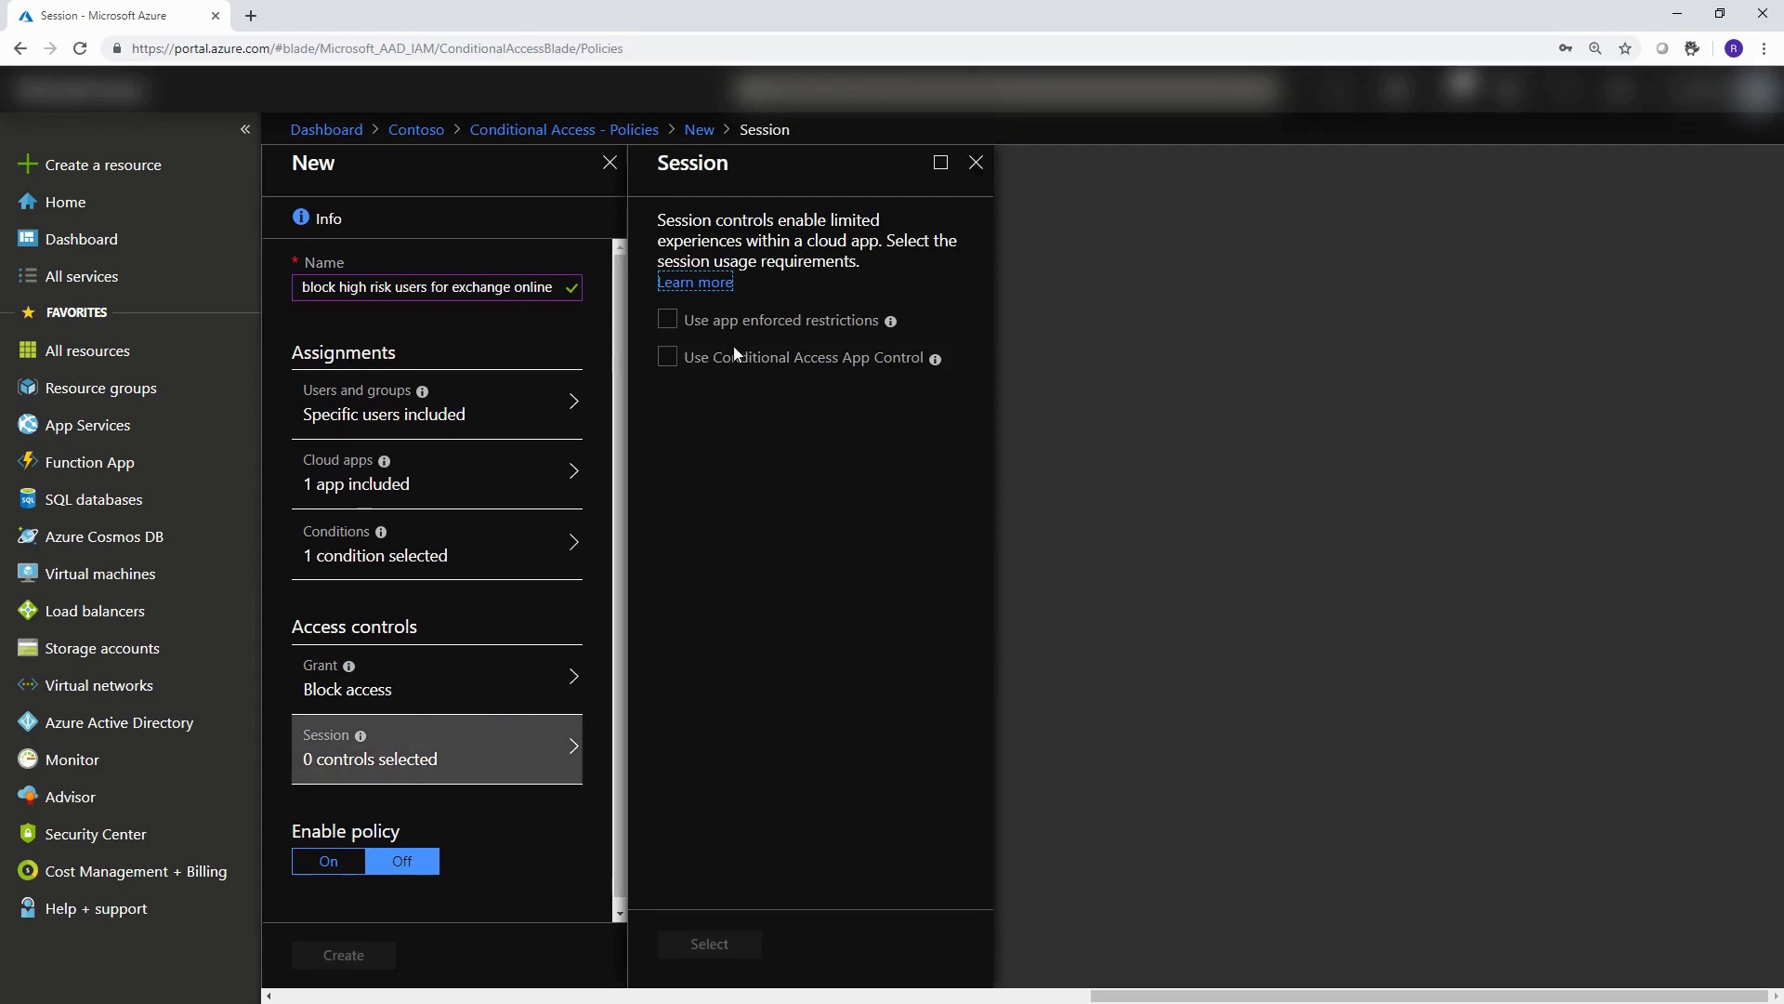
left_click(668, 320)
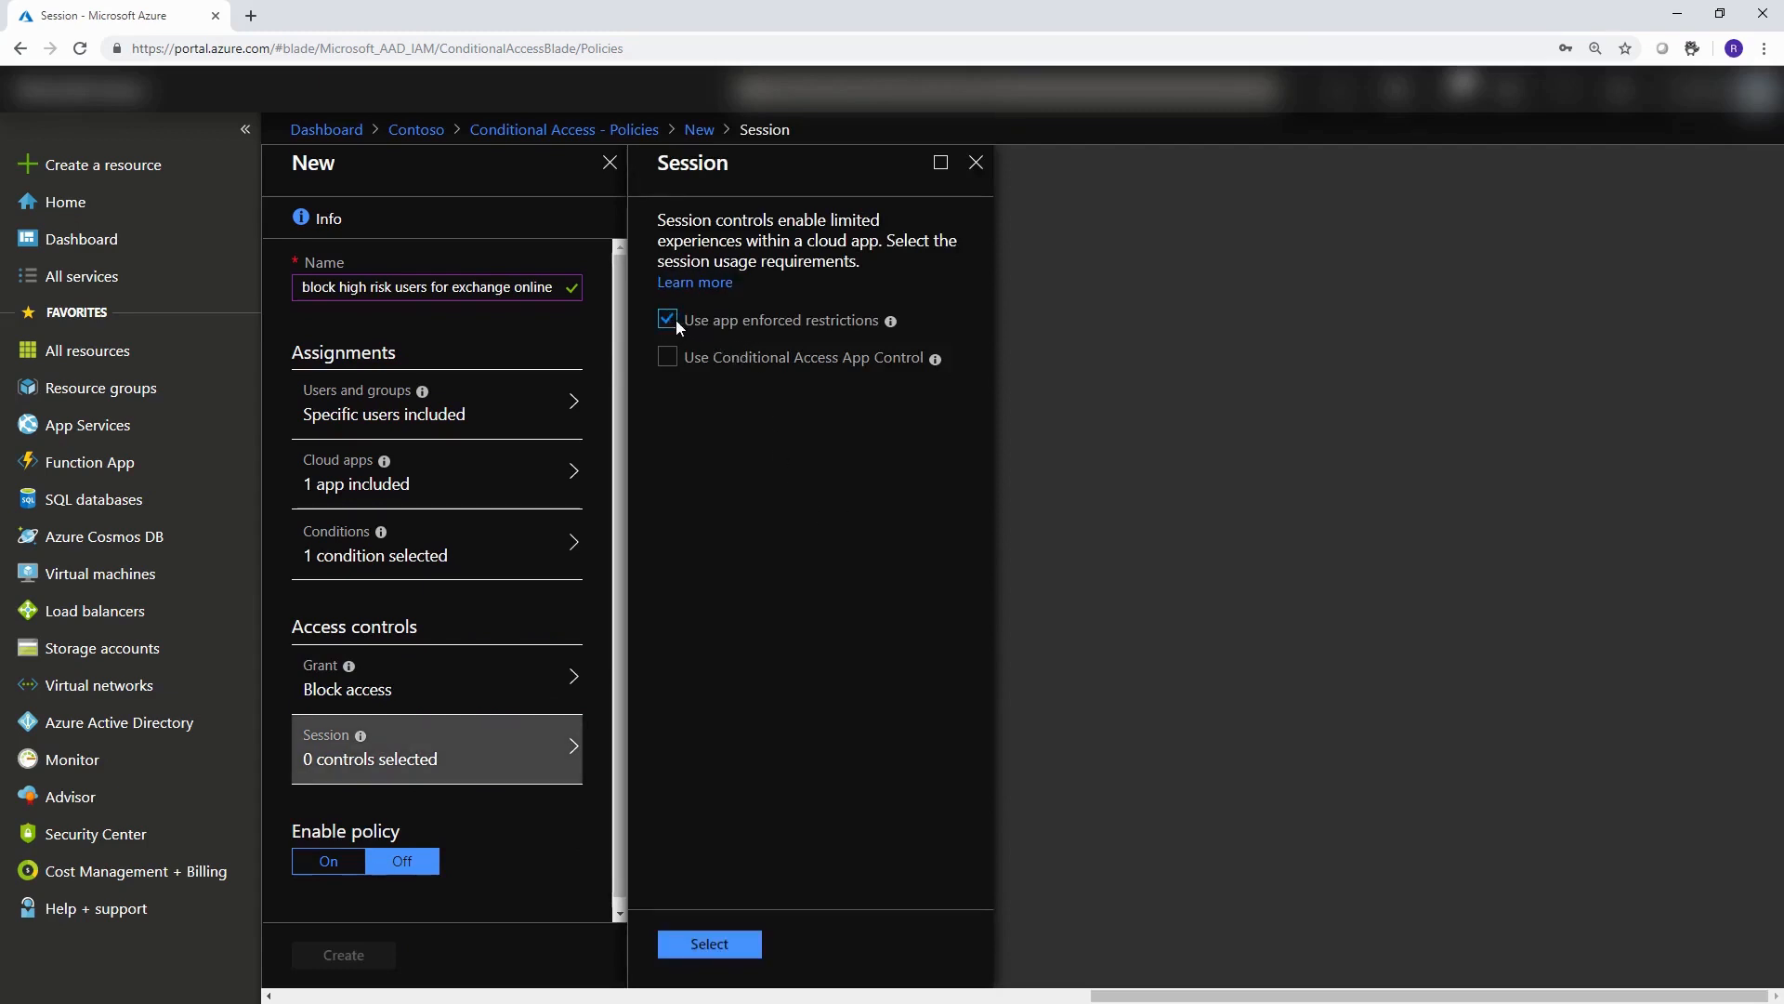
left_click(749, 954)
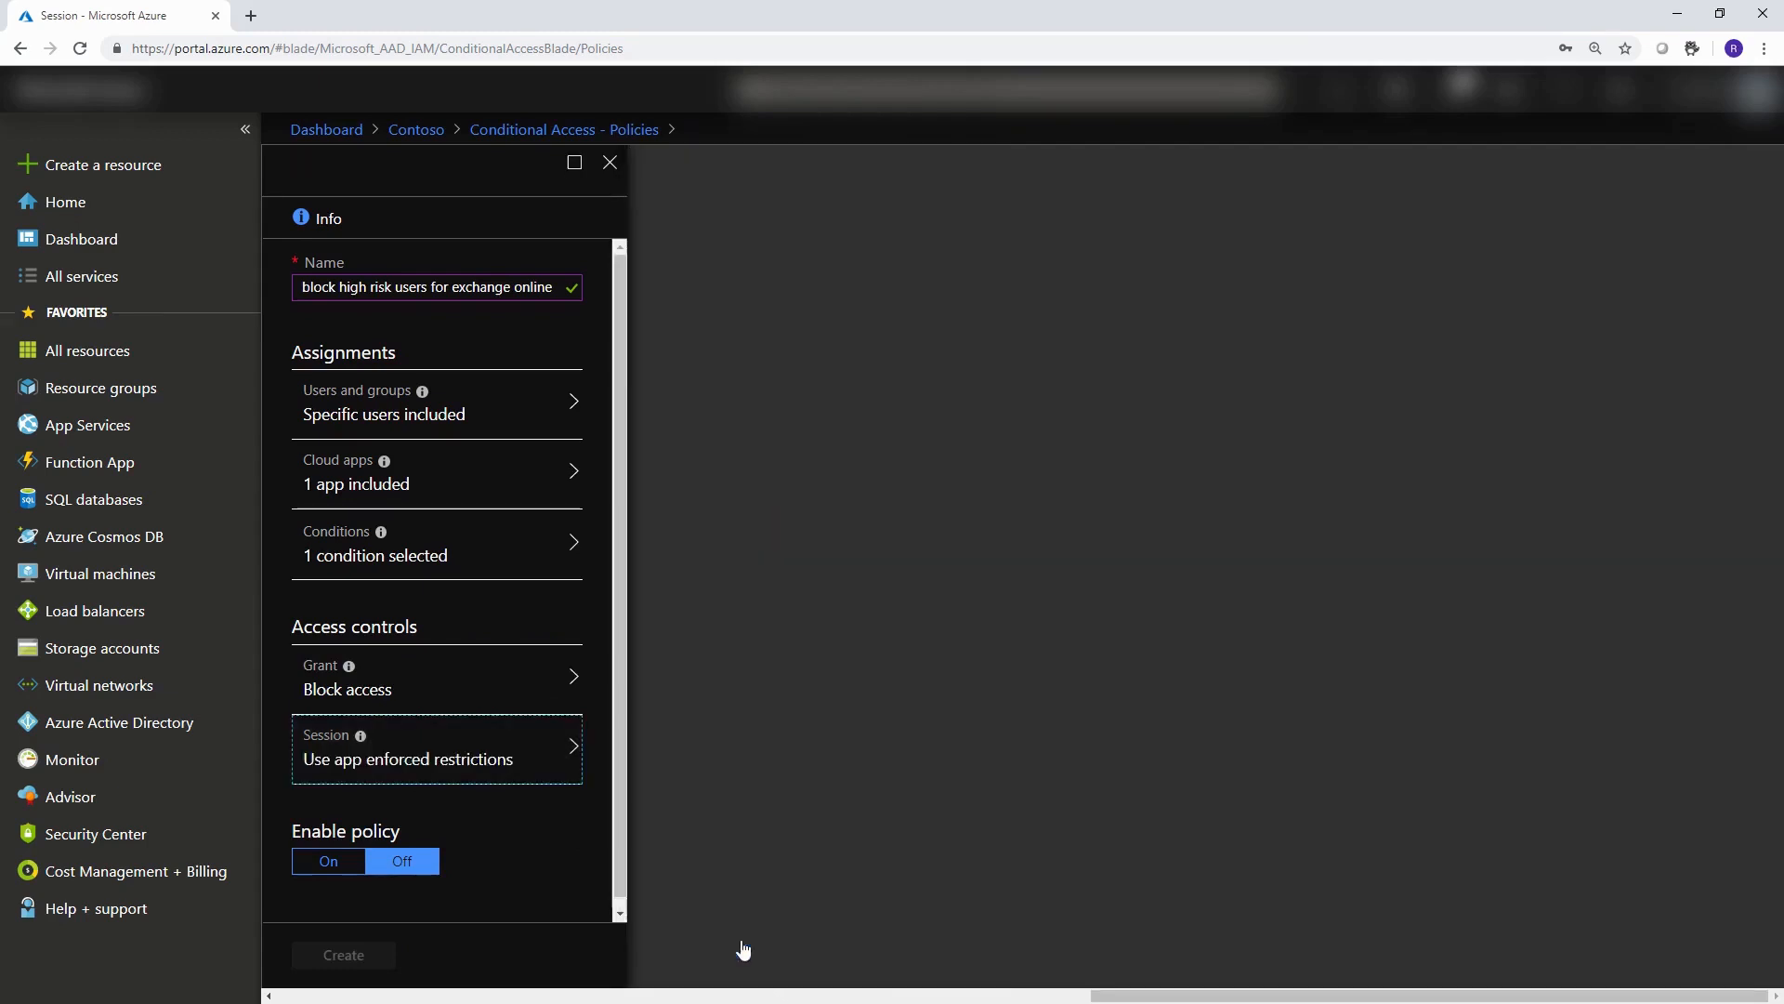
- Enable the high-risk blocking policy and create it
left_click(330, 862)
left_click(363, 955)
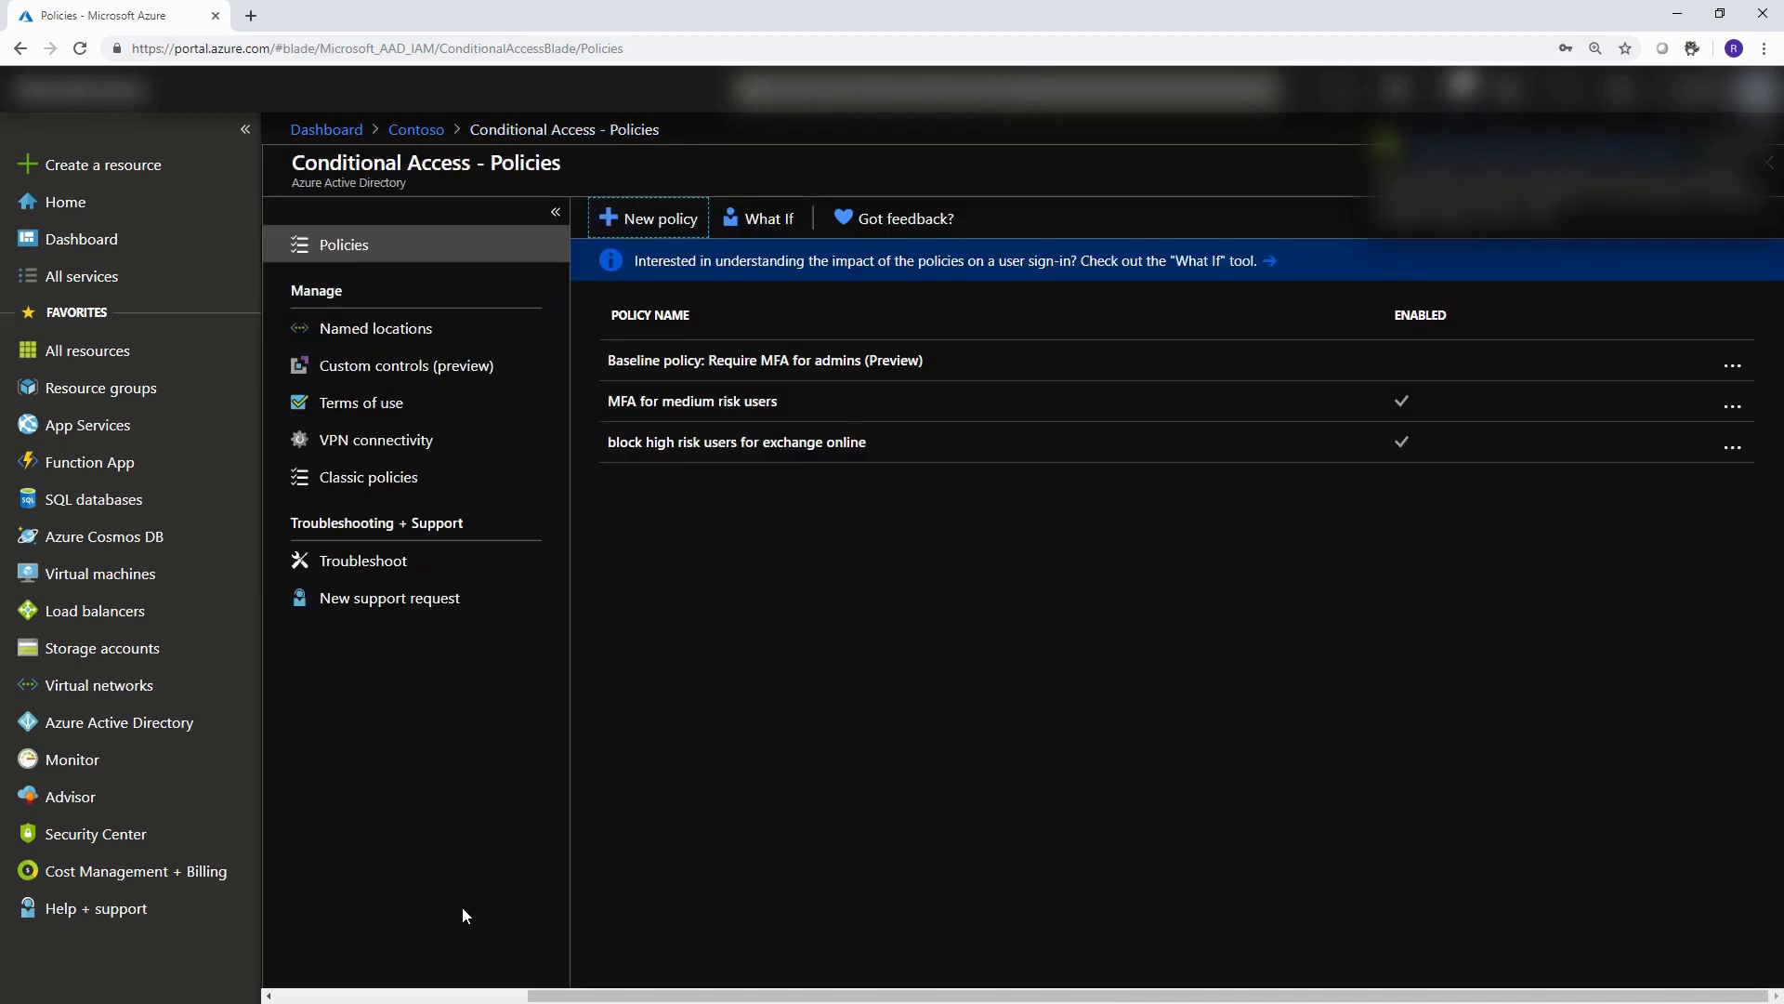
left_click(744, 848)
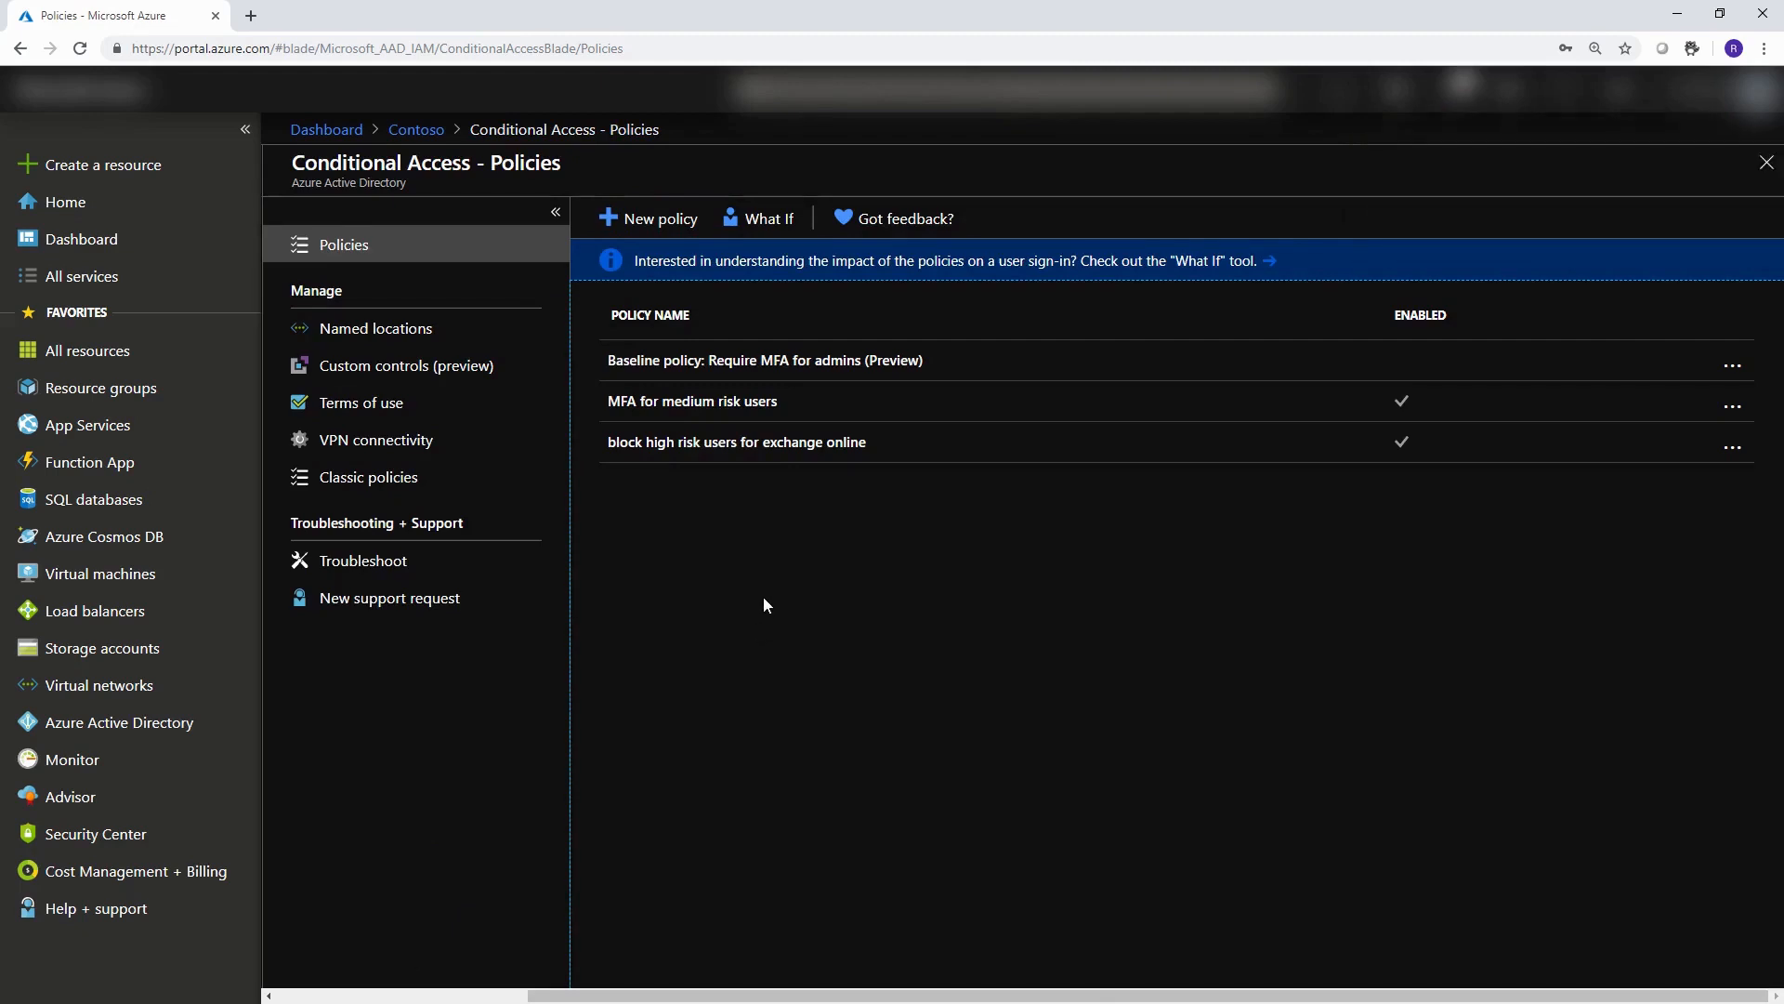
- Start a new What If policy test for the first user in the directory list
left_click(758, 218)
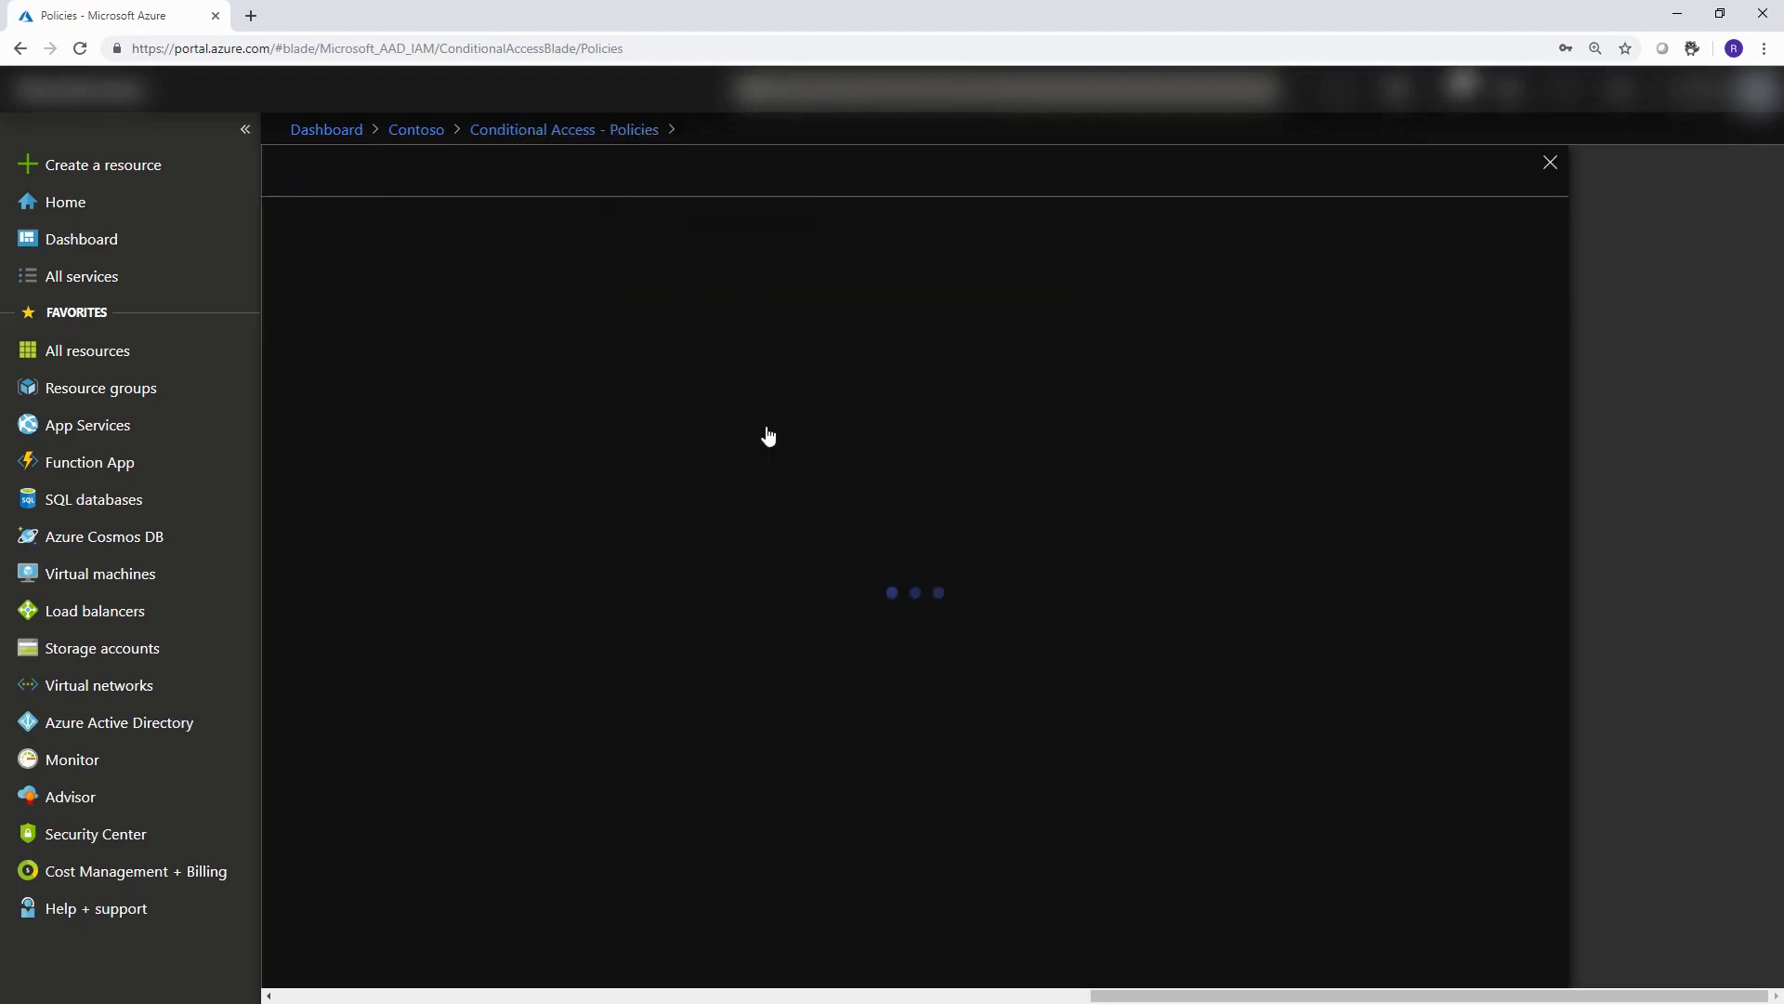
left_click(521, 381)
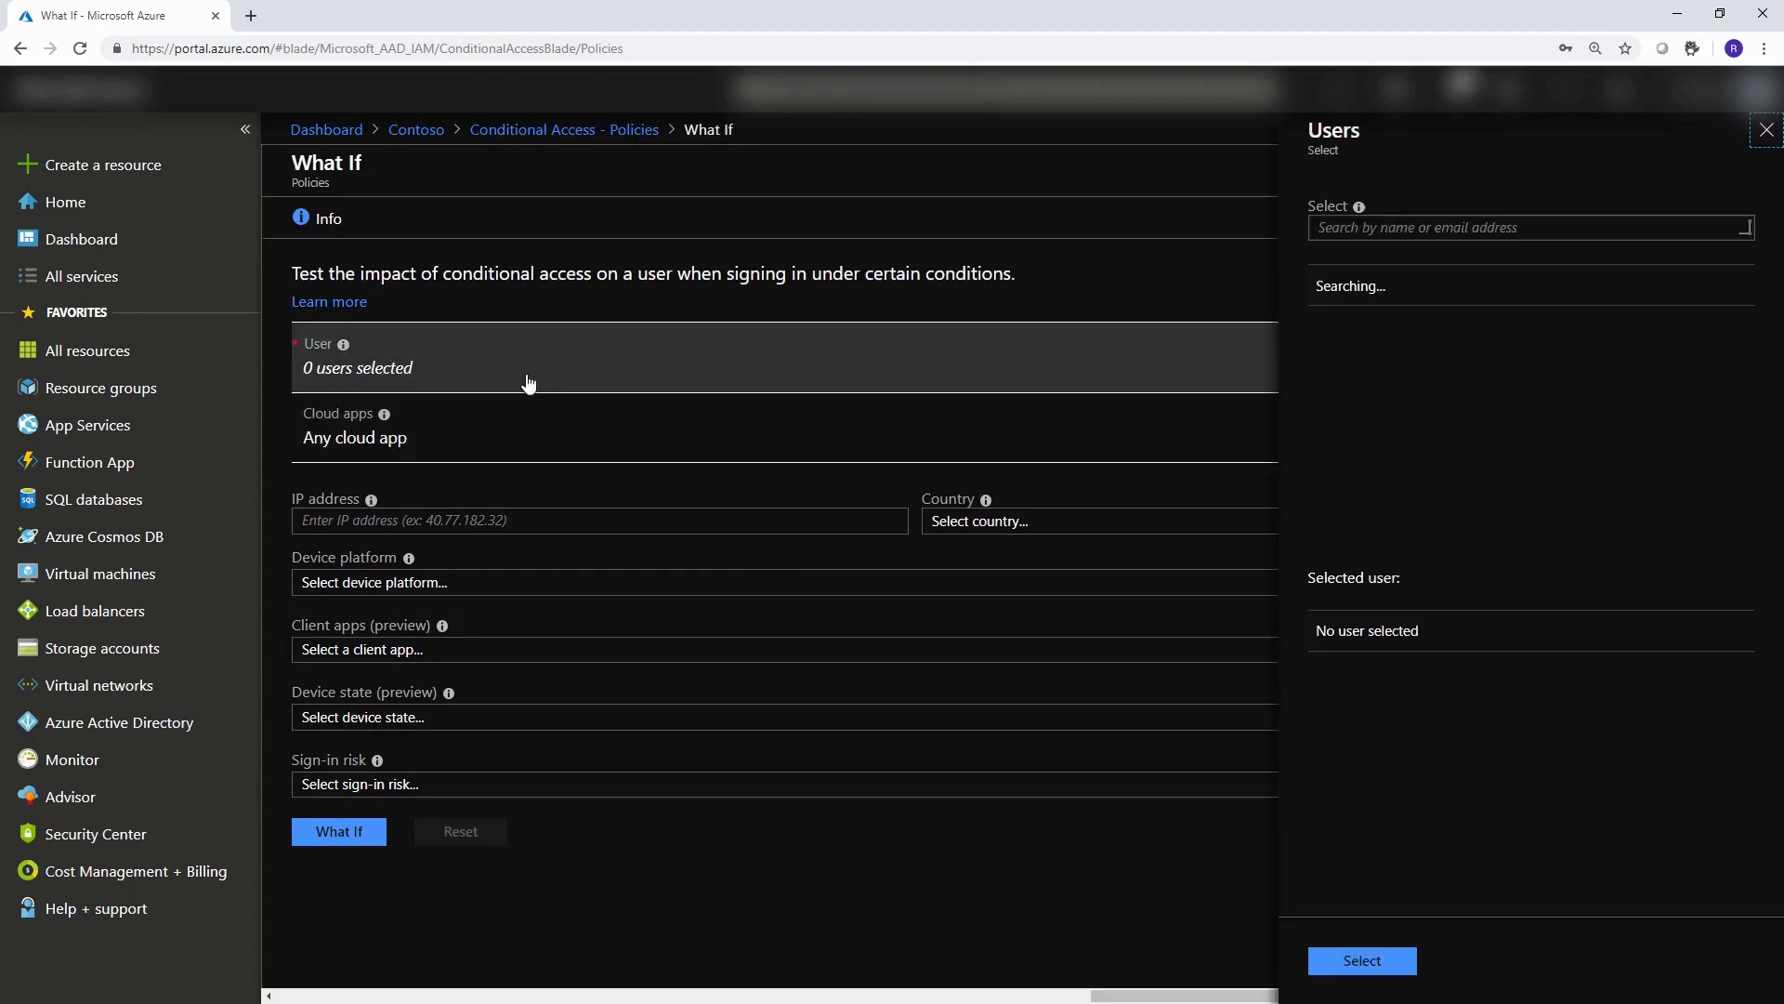
left_click(1427, 312)
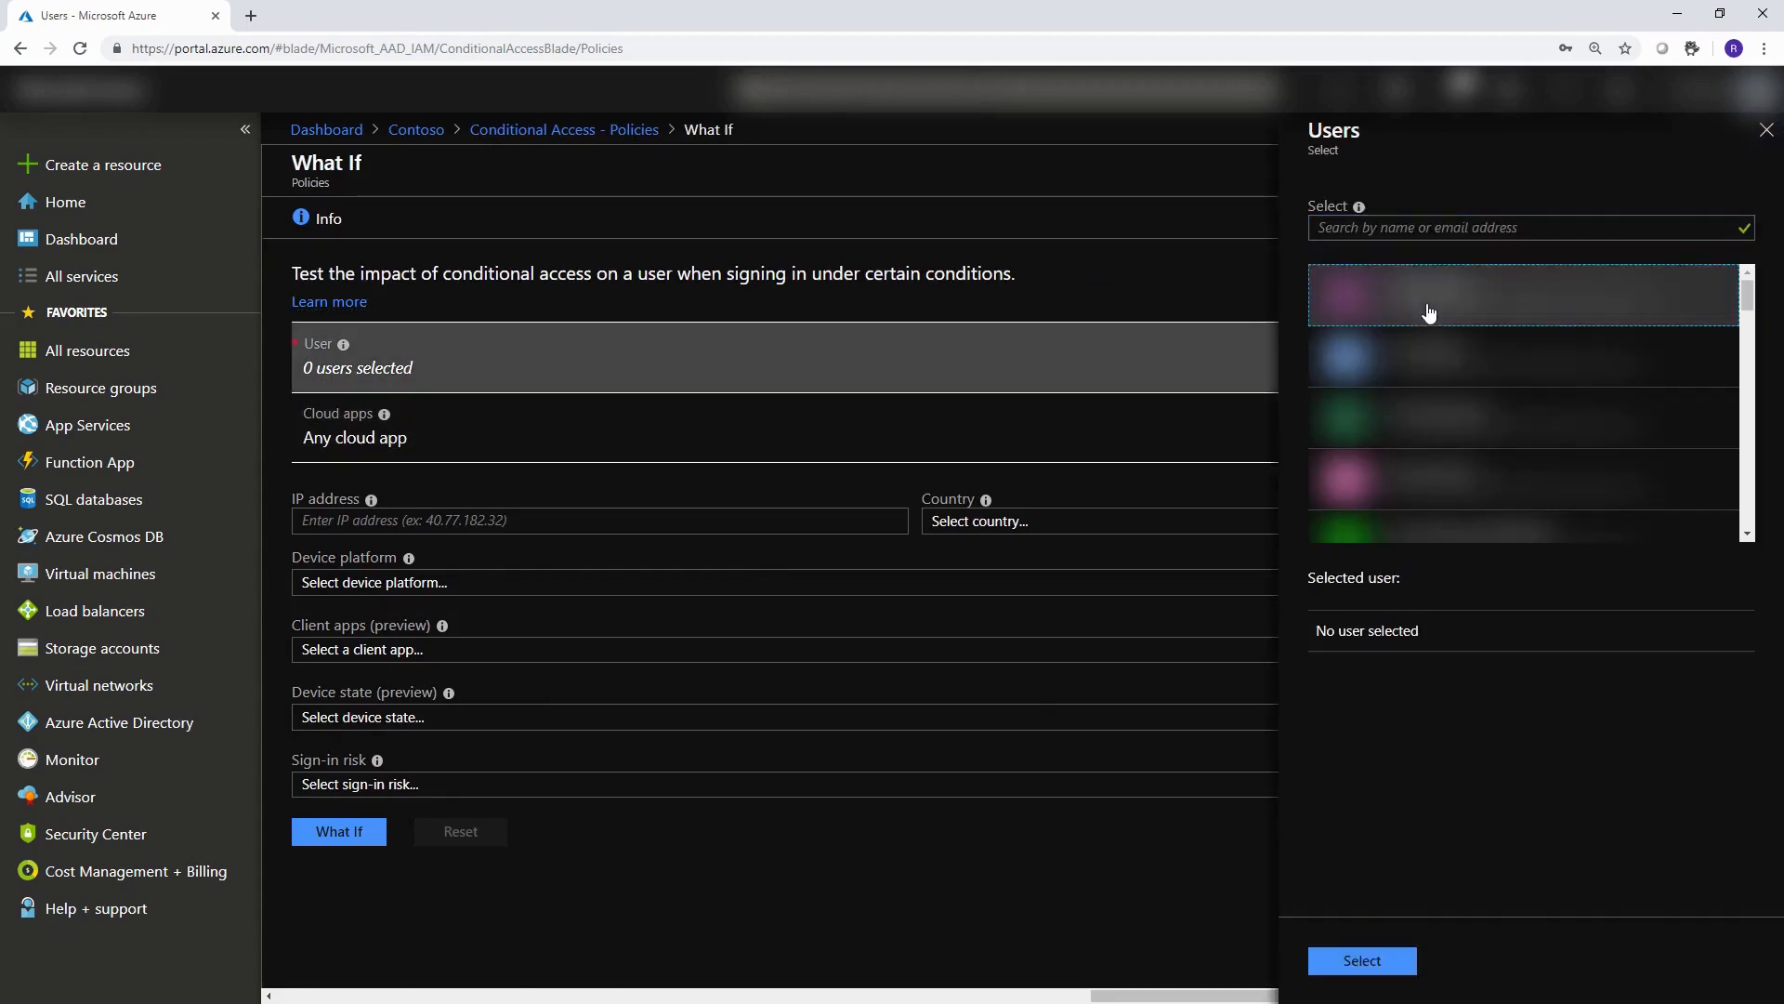
left_click(1362, 961)
- Limit the What If test's cloud apps to Office 365 Exchange Online, searching the applications for "exchange"
left_click(506, 437)
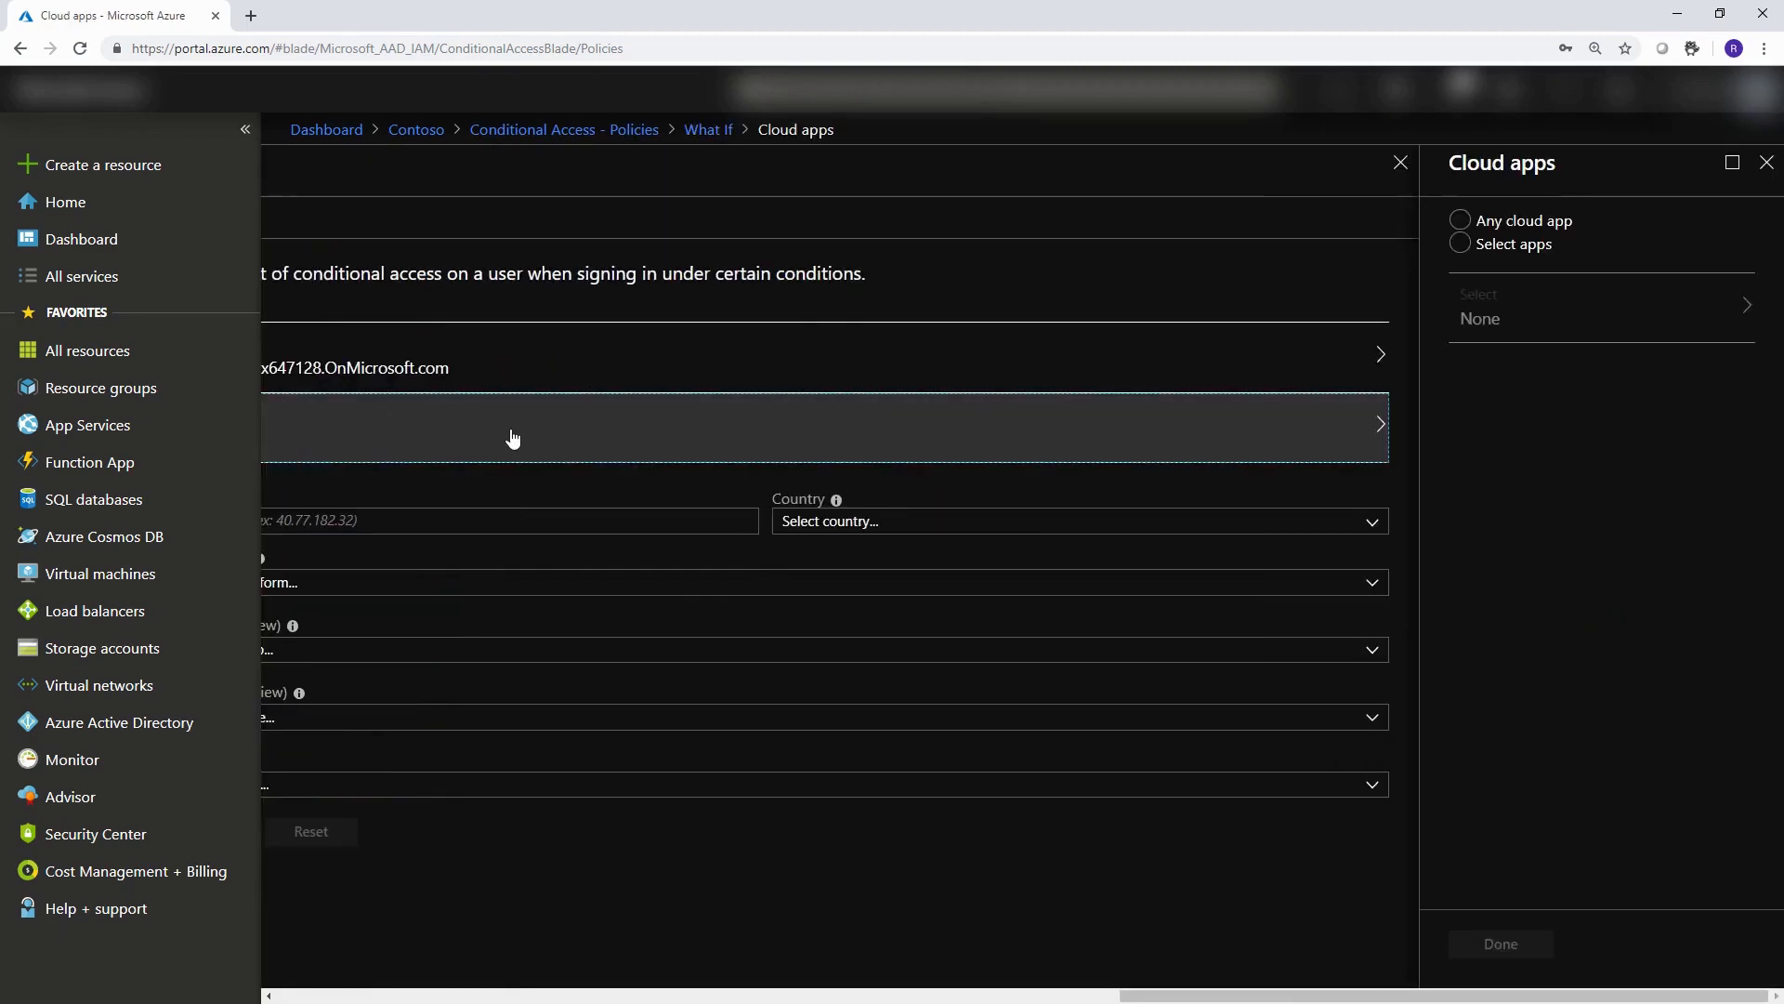
left_click(1461, 245)
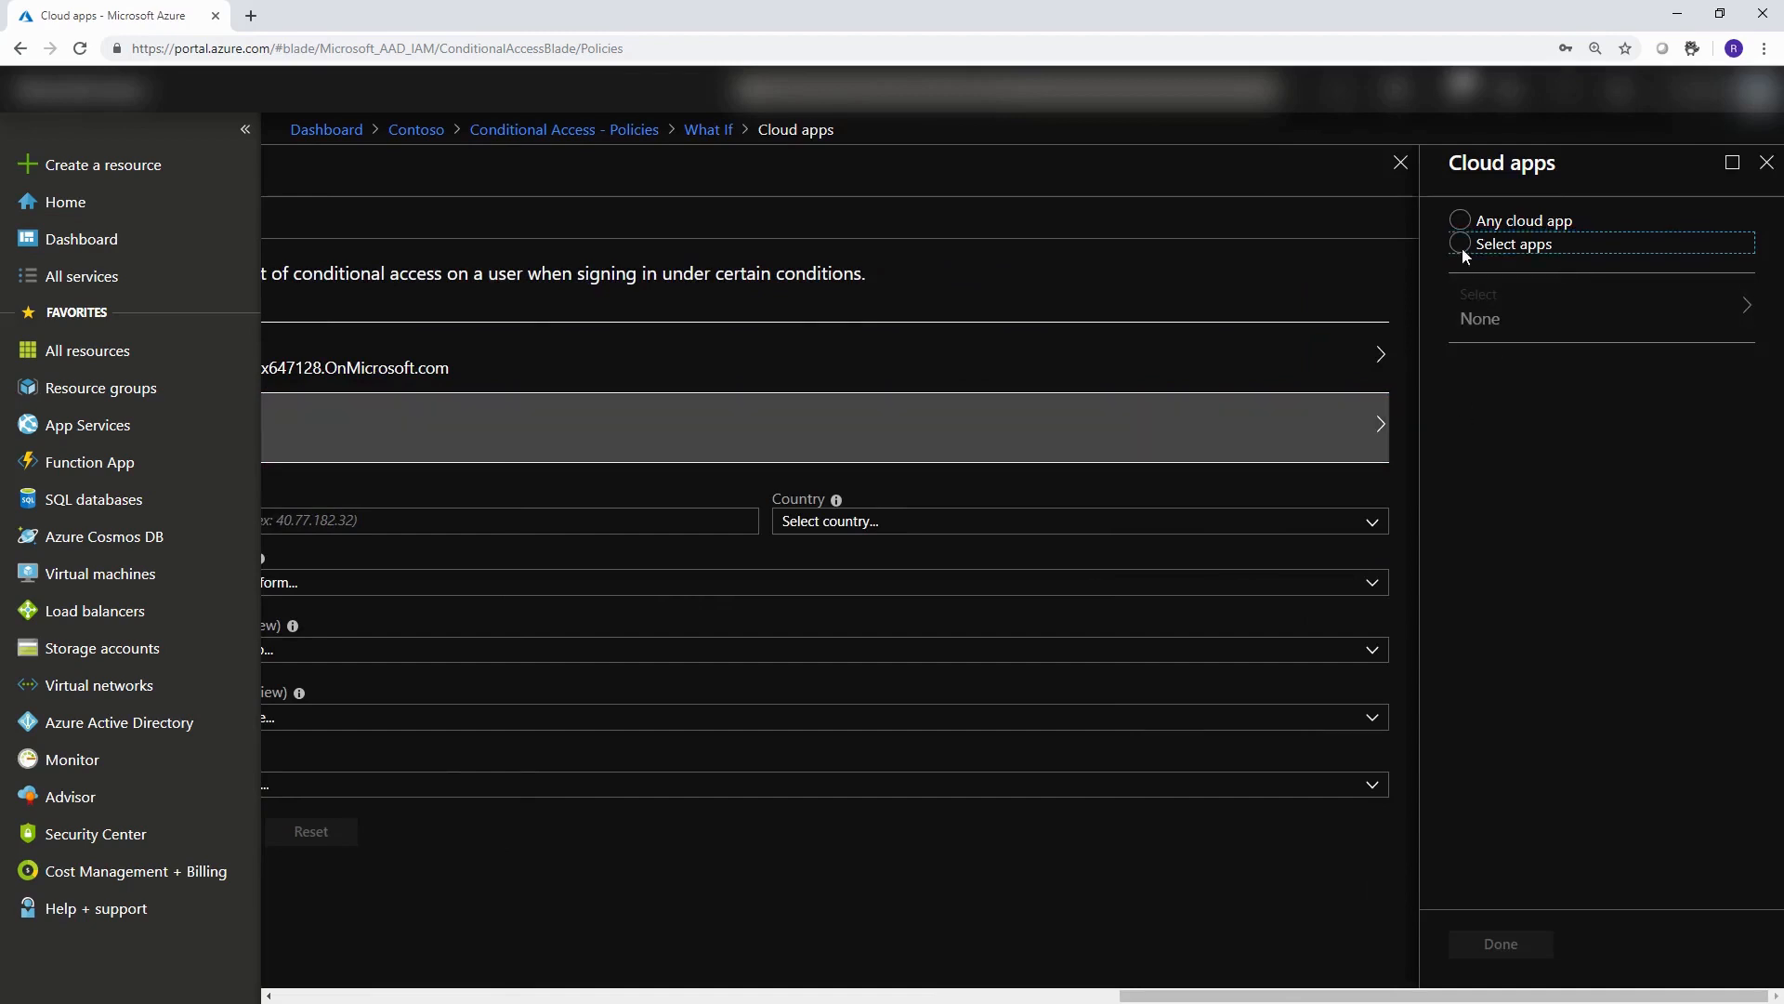
left_click(1524, 320)
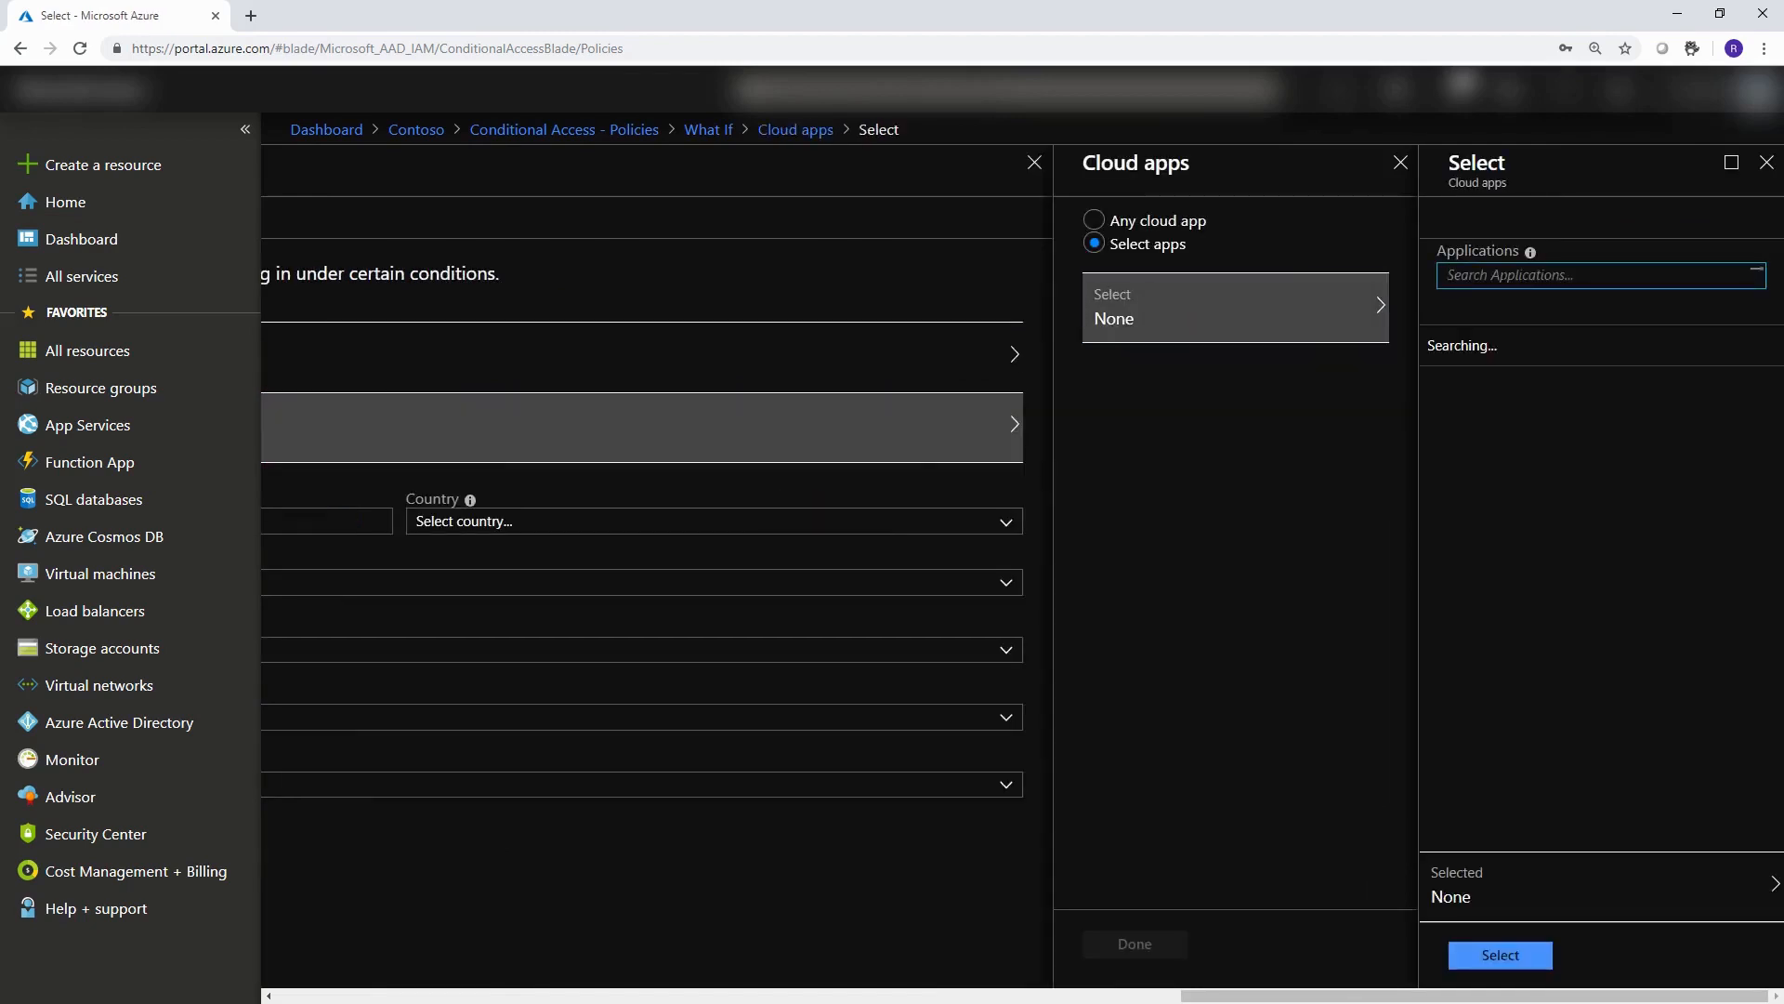
type("exchna")
key("BackSpace")
type("ange")
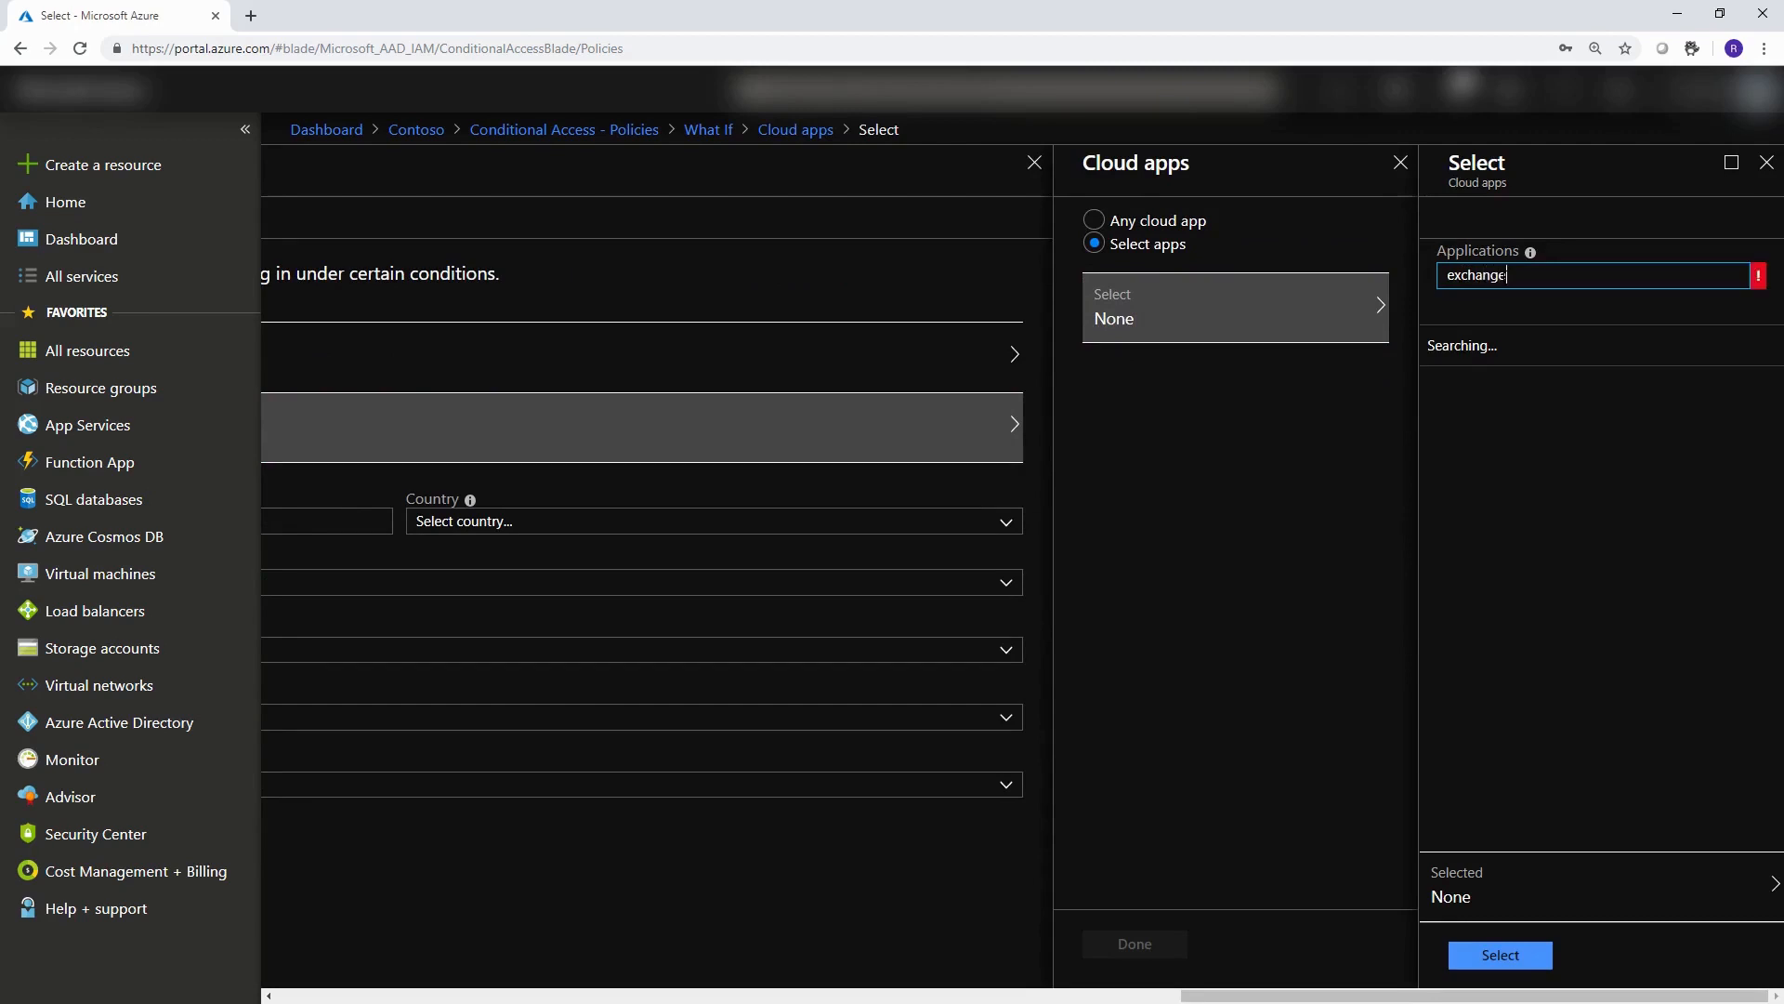
left_click(1580, 353)
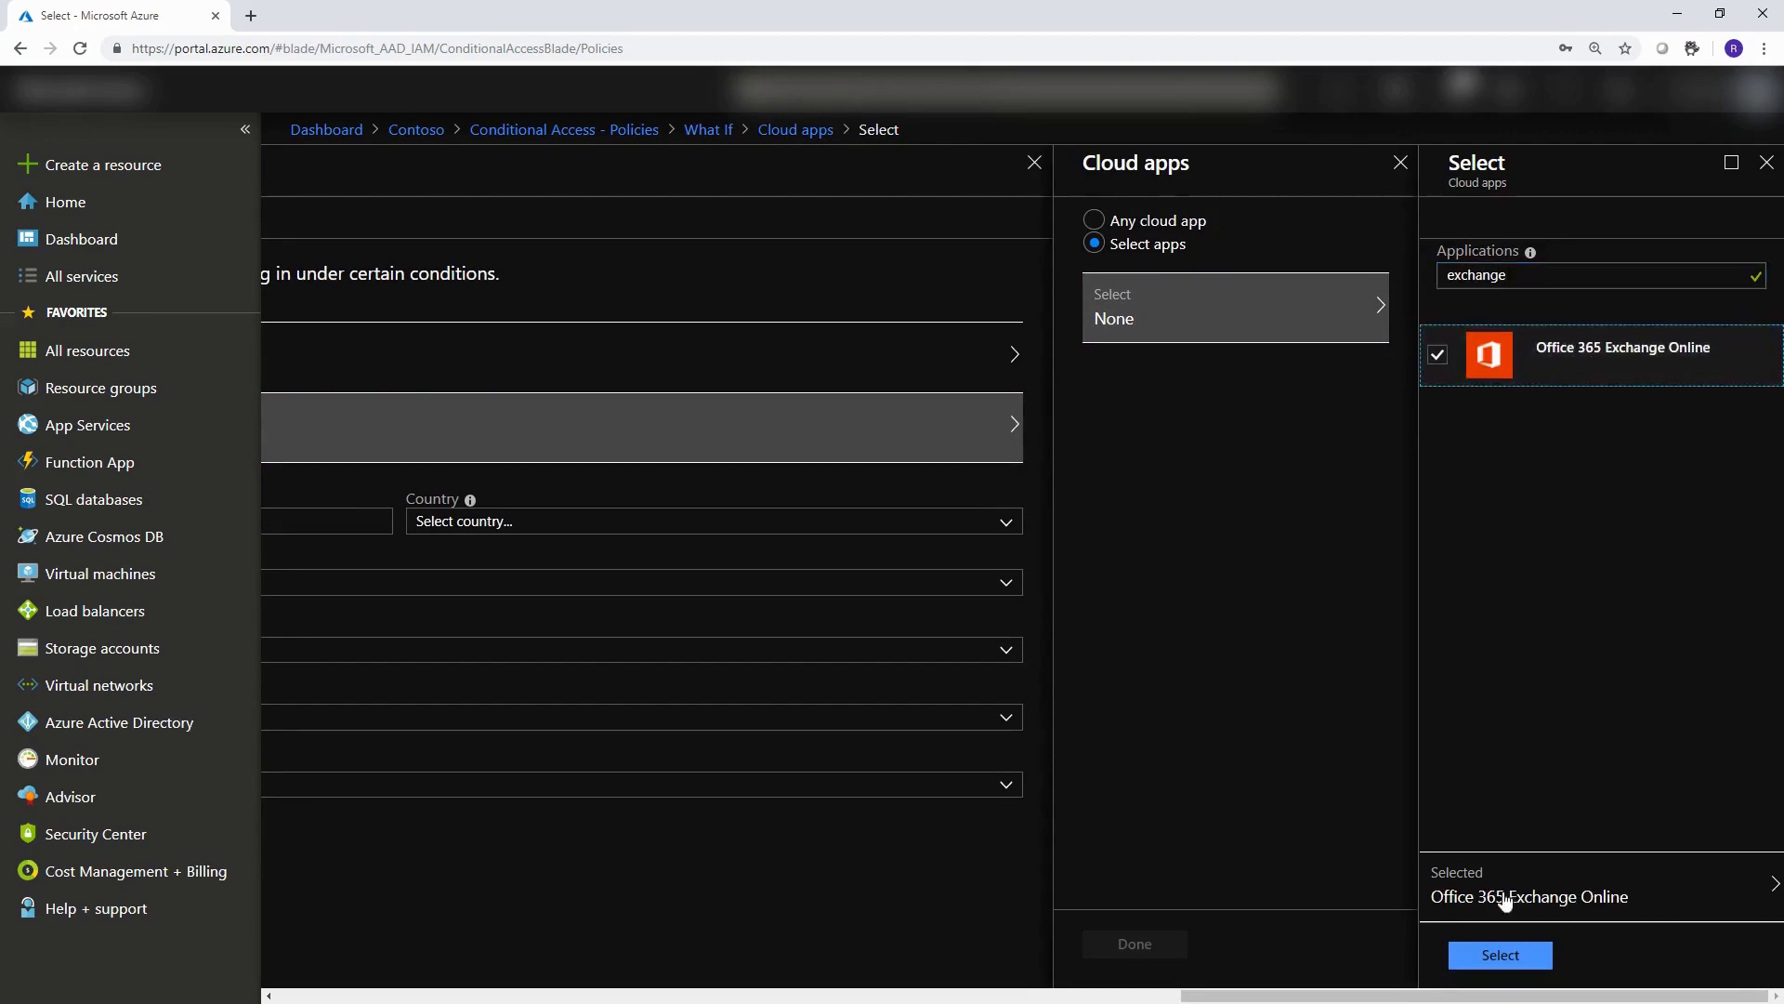
left_click(1501, 955)
left_click(1500, 944)
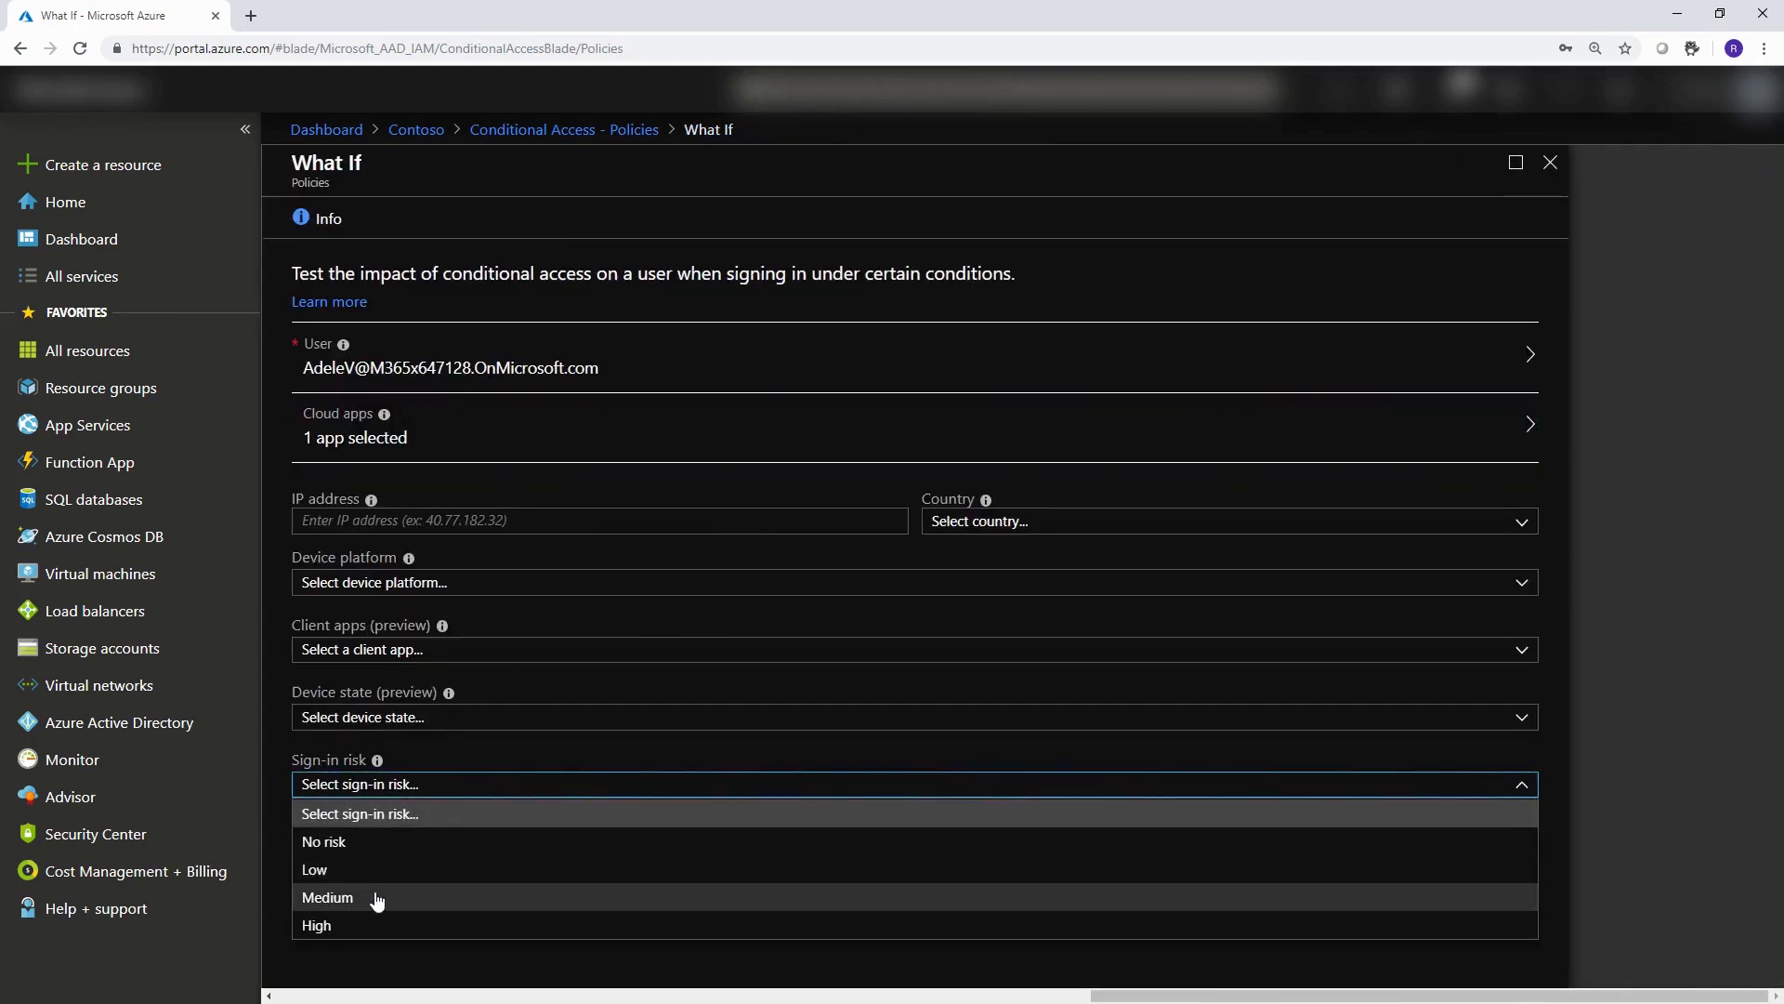
- Set the sign-in risk to Low and run the What If evaluation for the chosen user and app
left_click(374, 895)
left_click(385, 796)
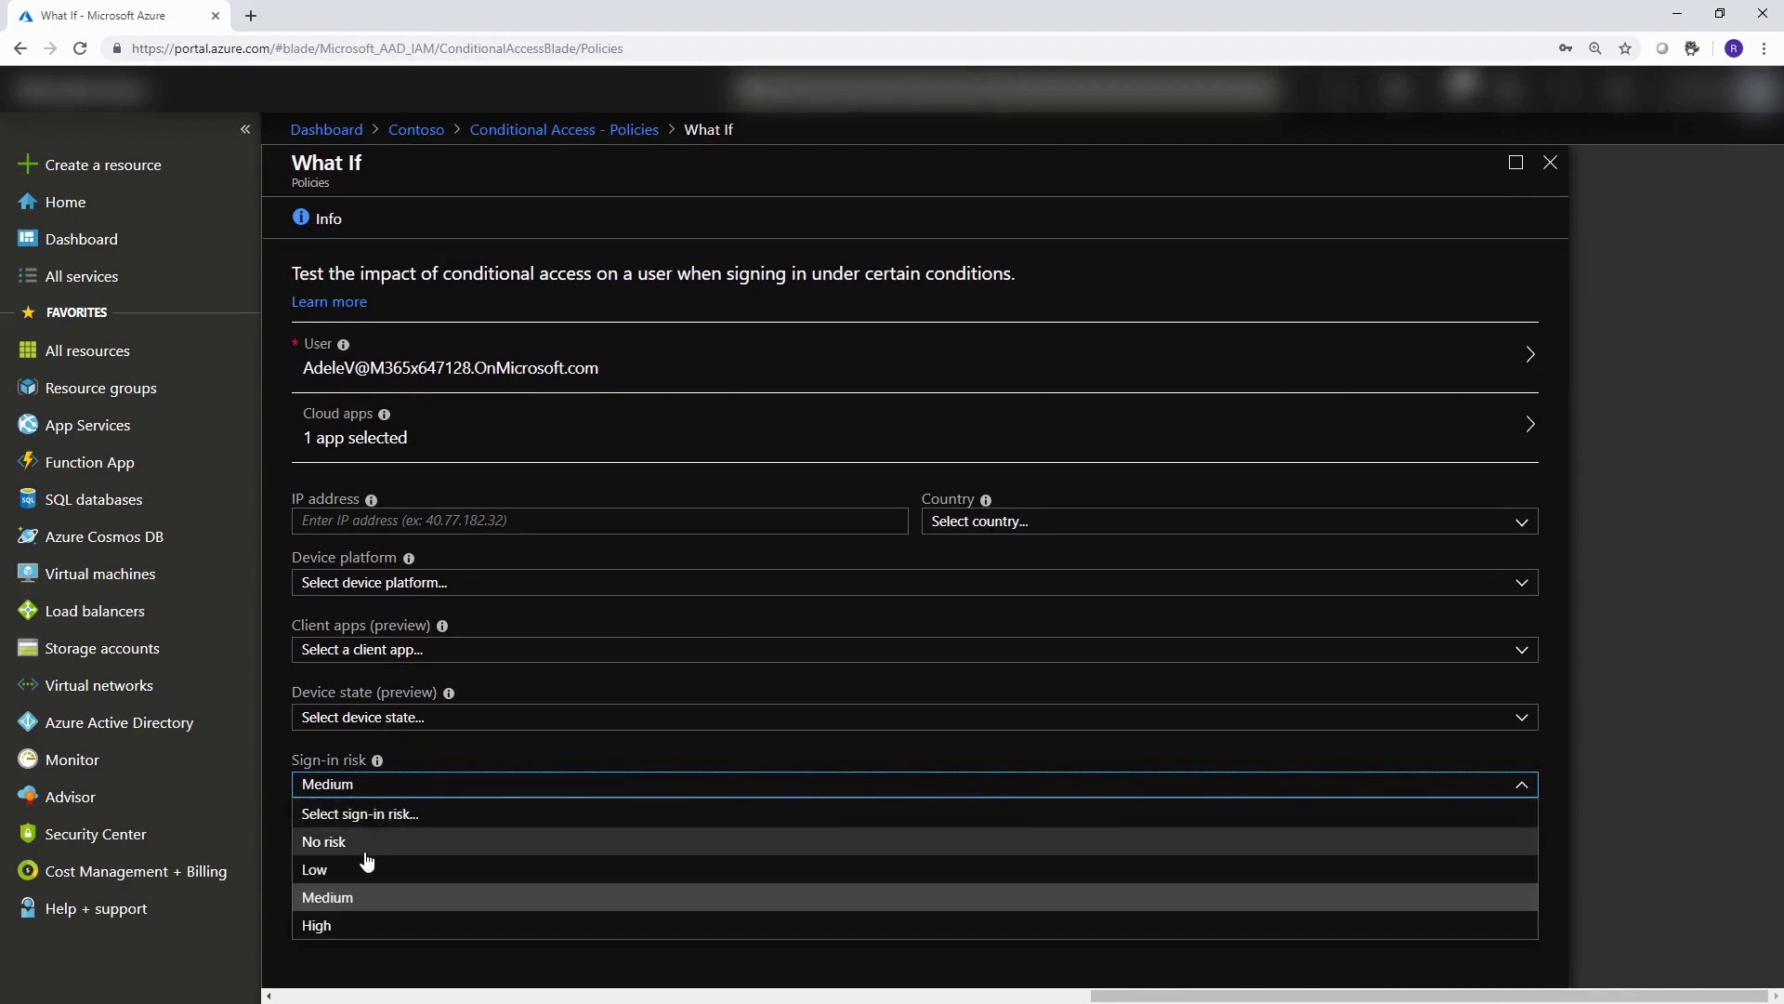
left_click(358, 860)
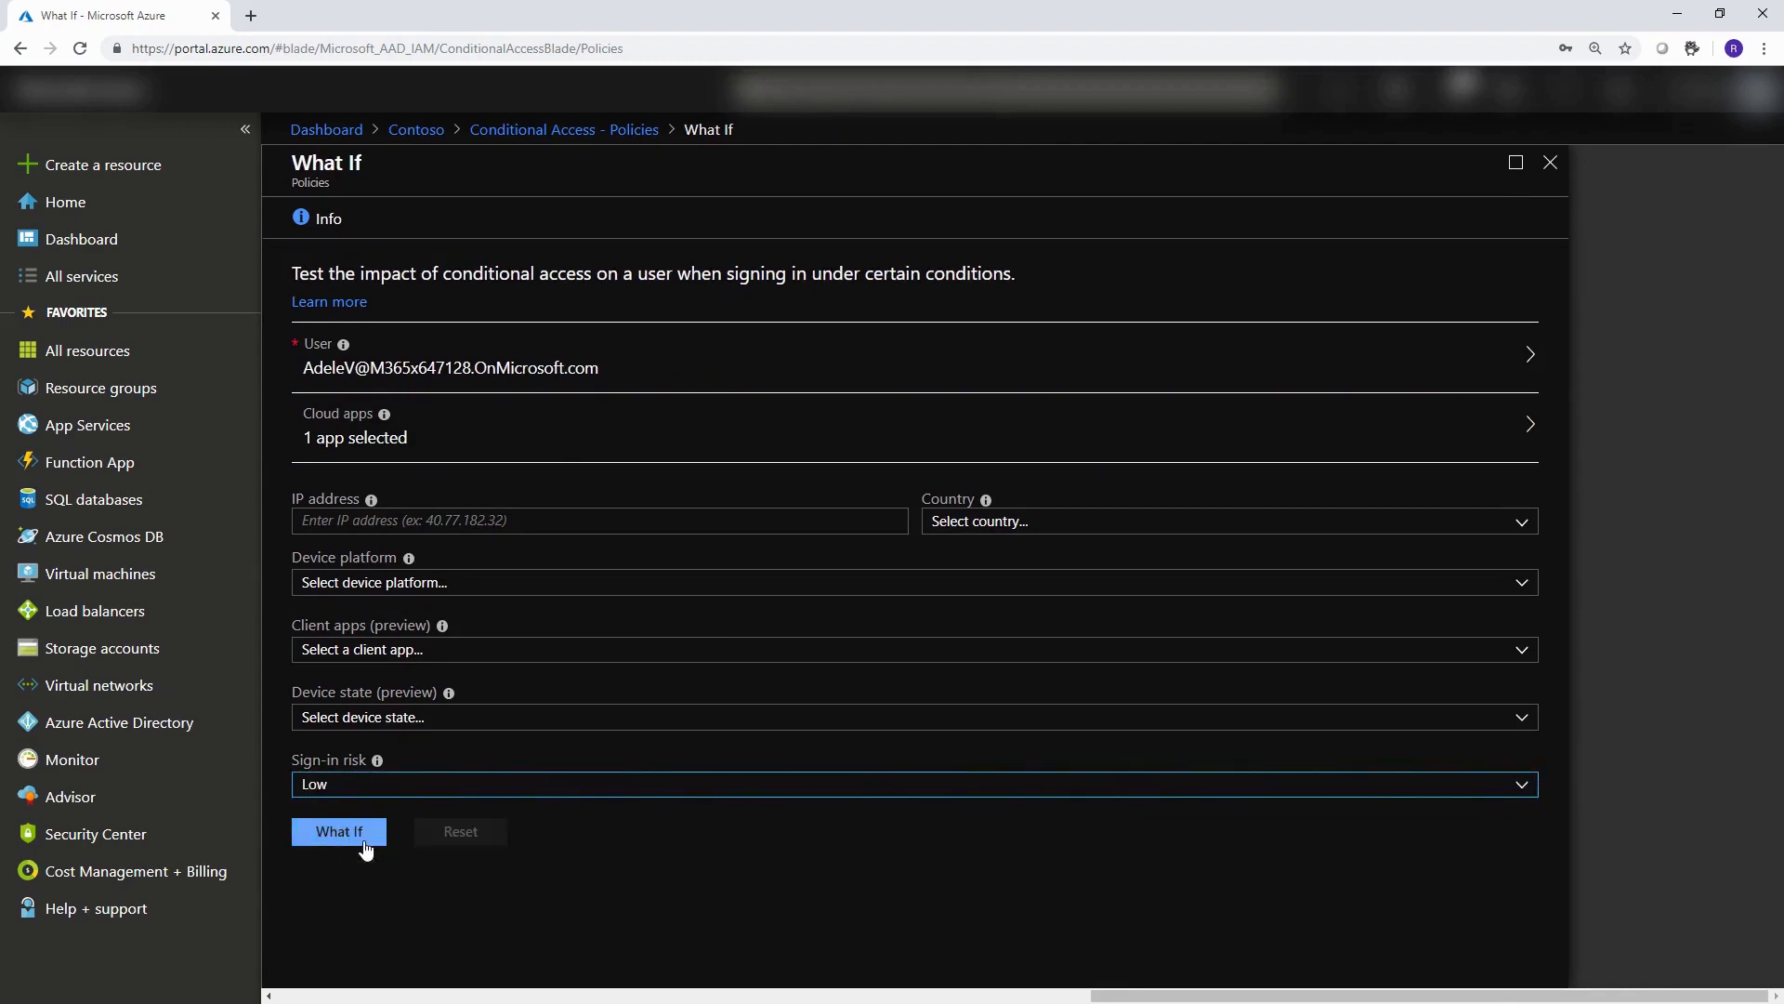
left_click(364, 842)
scroll(532, 807, "down", 1)
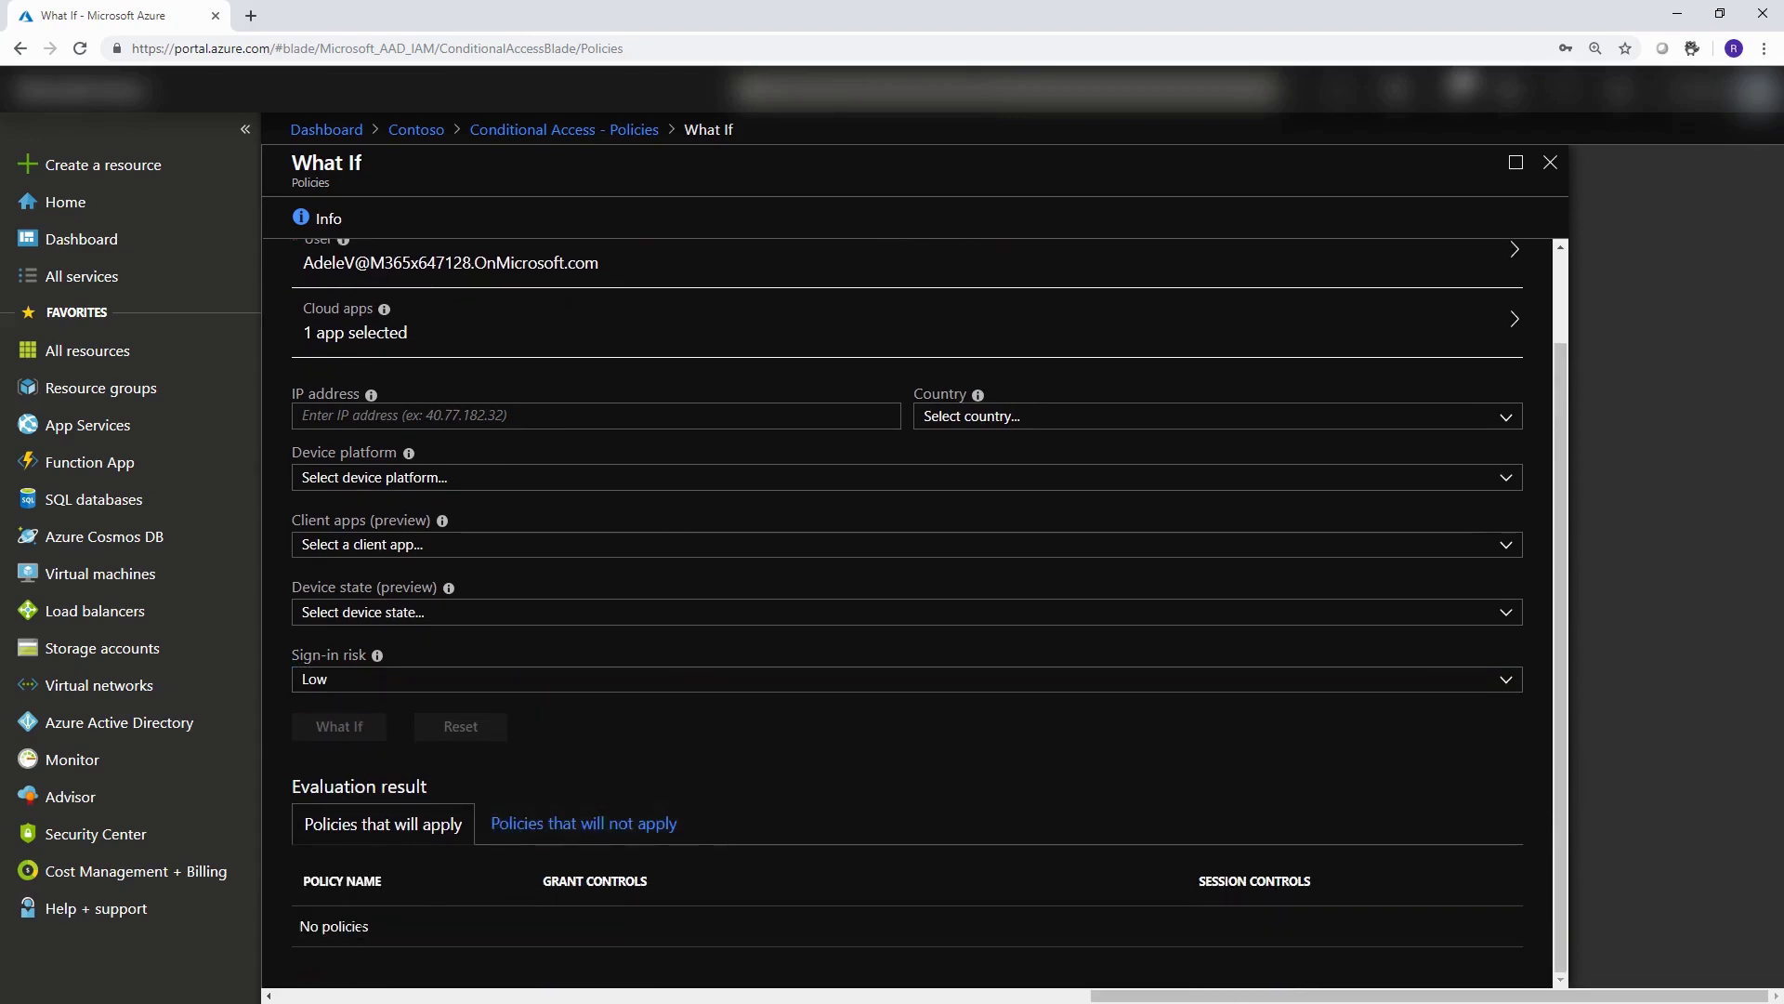
- Change the sign-in risk to High, rerun the What If evaluation and review the policies that will apply
left_click(390, 679)
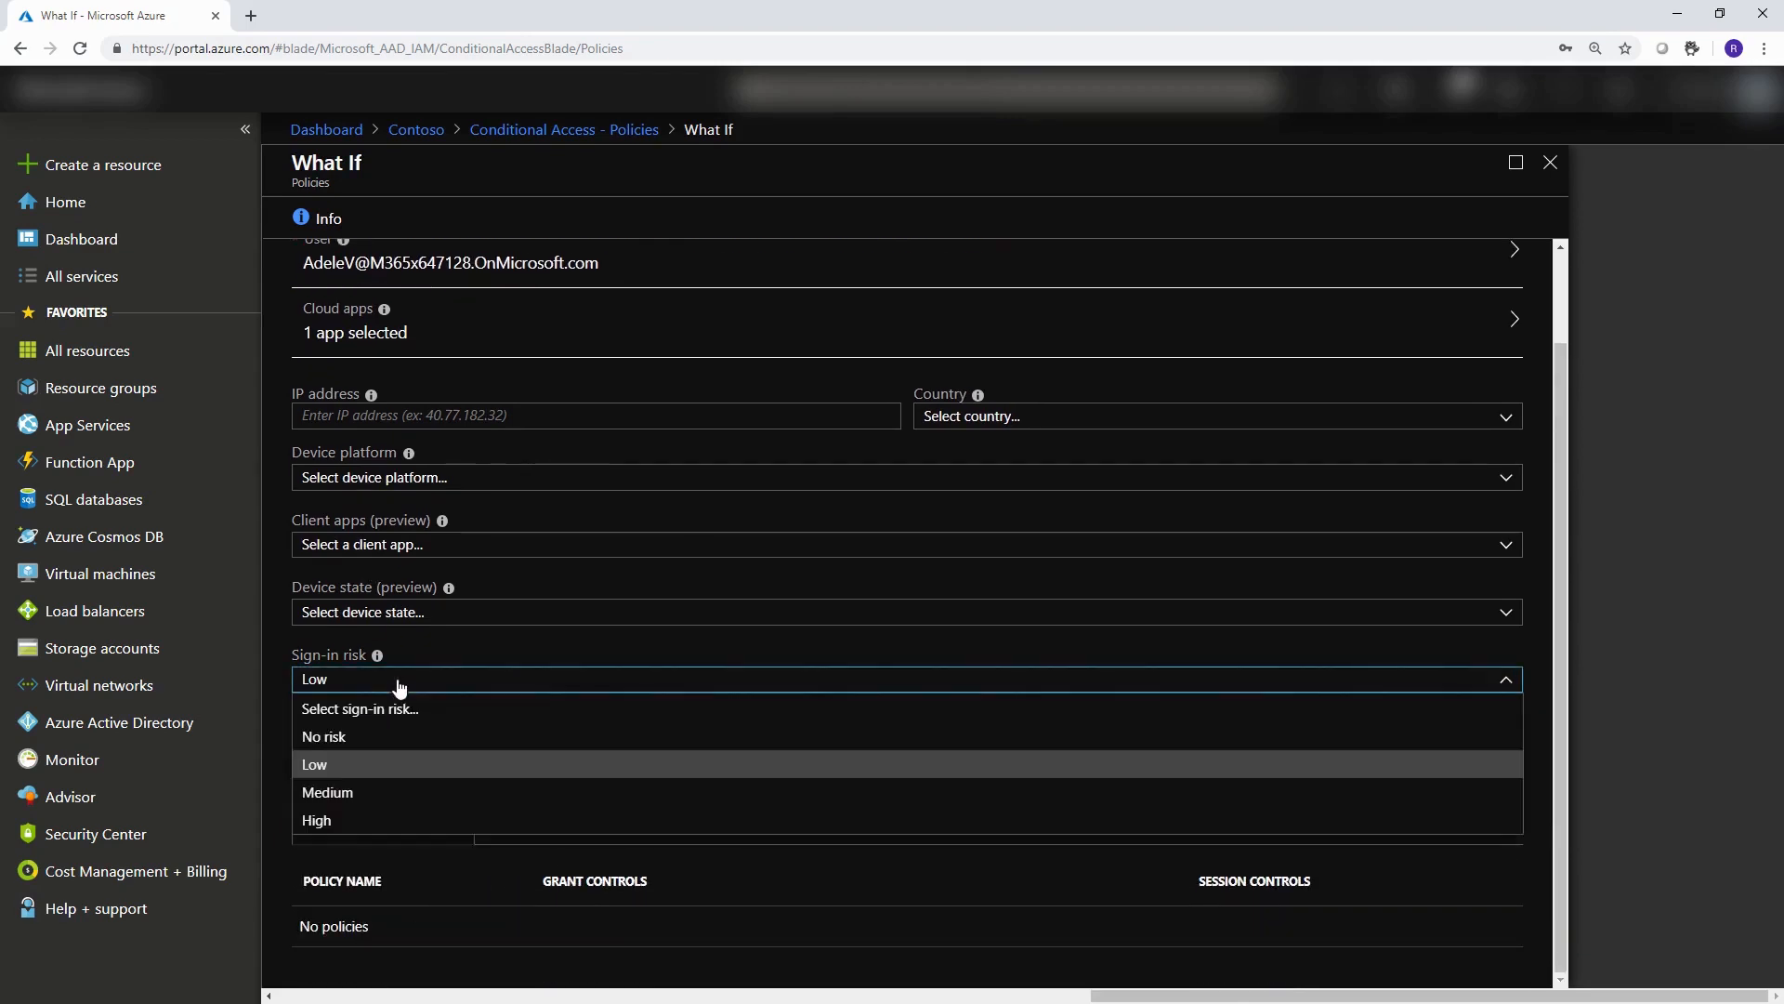
left_click(360, 823)
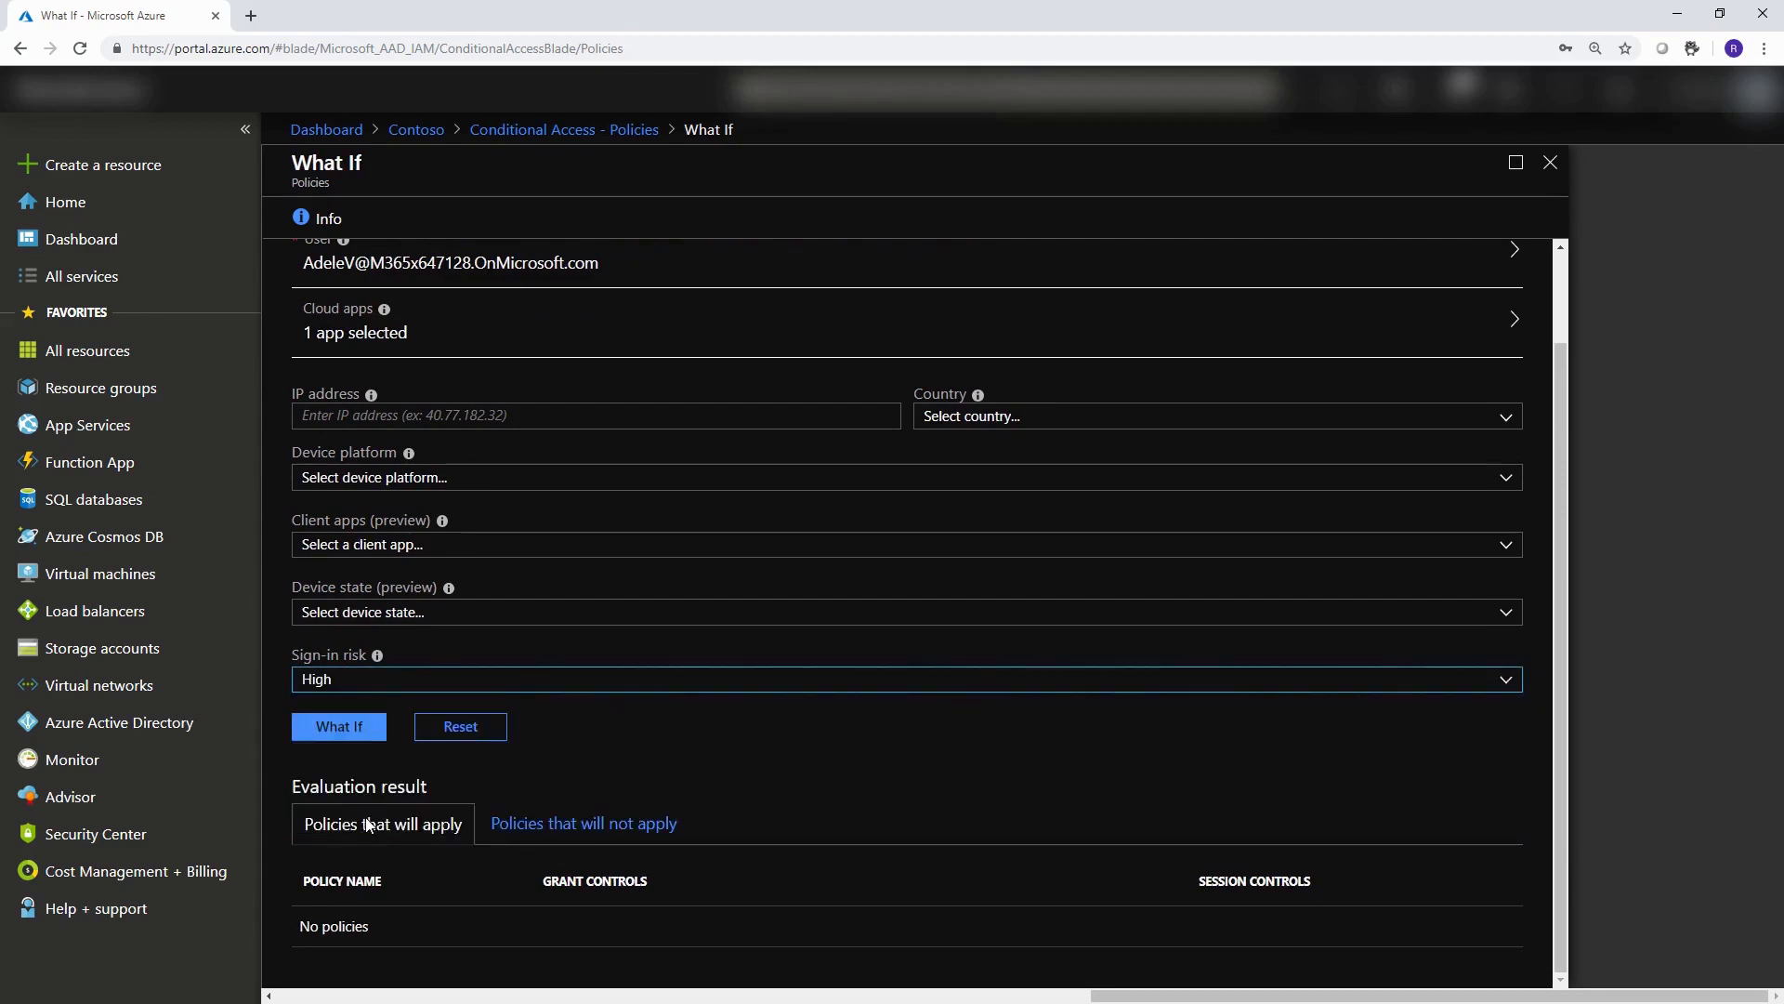
left_click(337, 732)
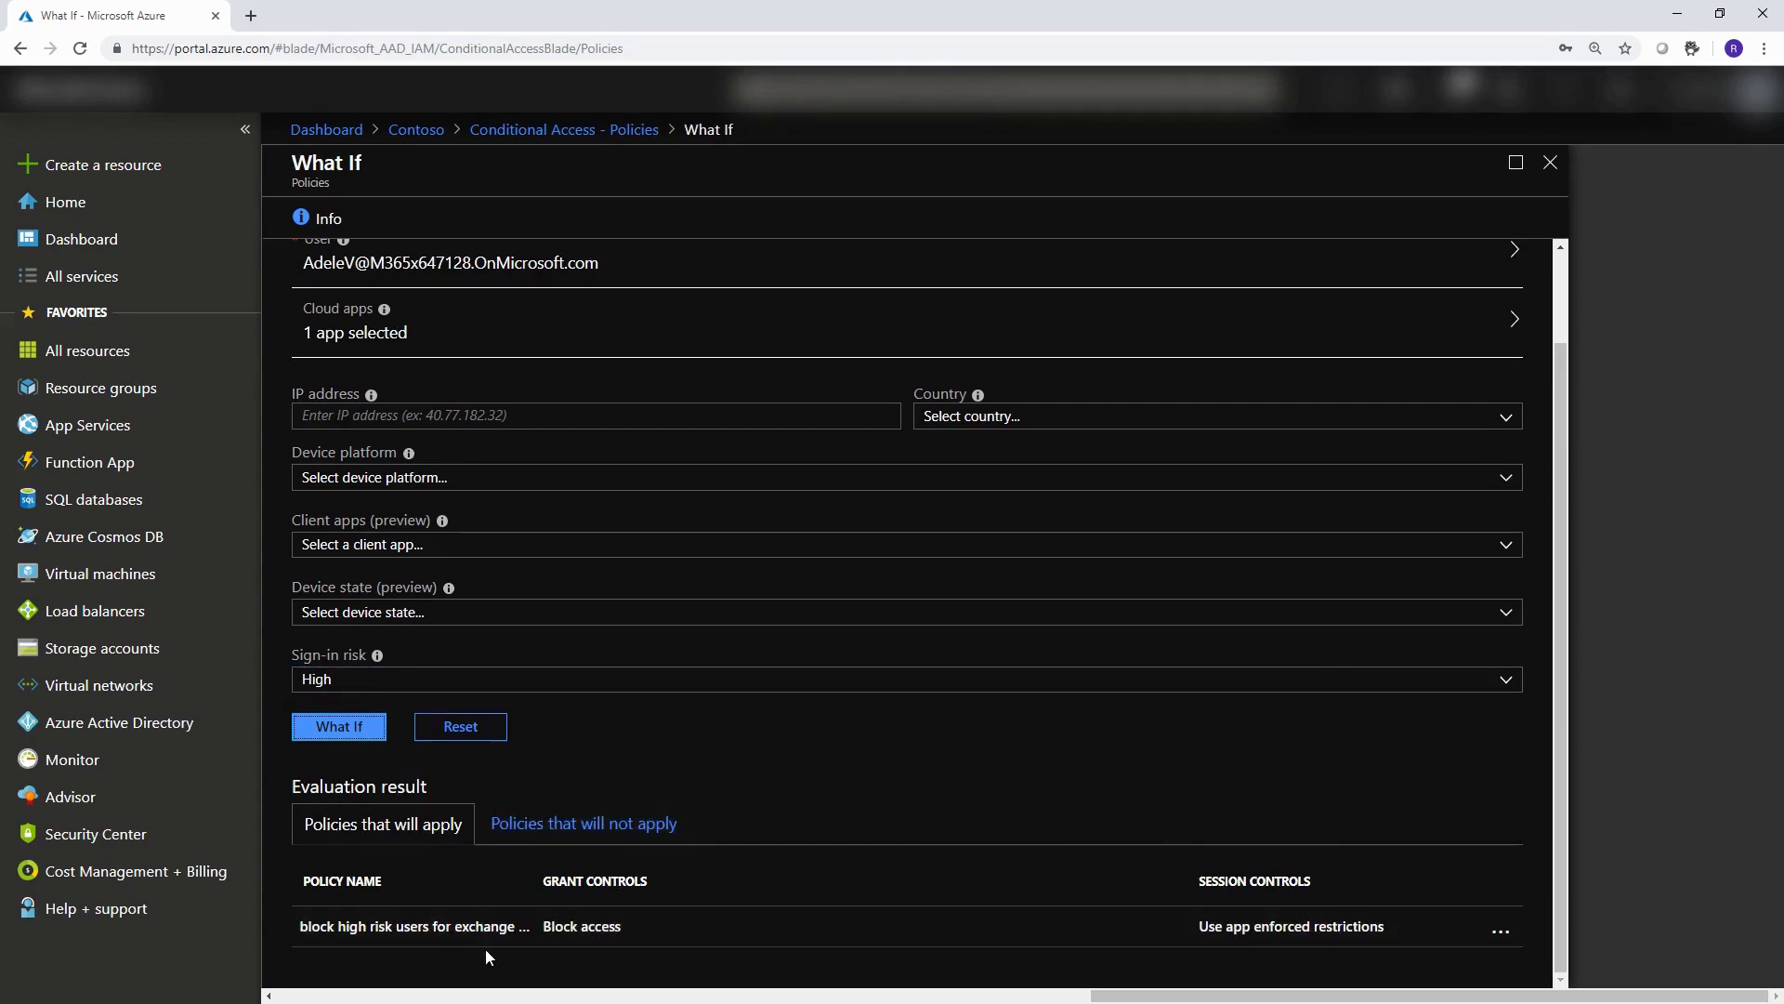
scroll(551, 920, "up", 2)
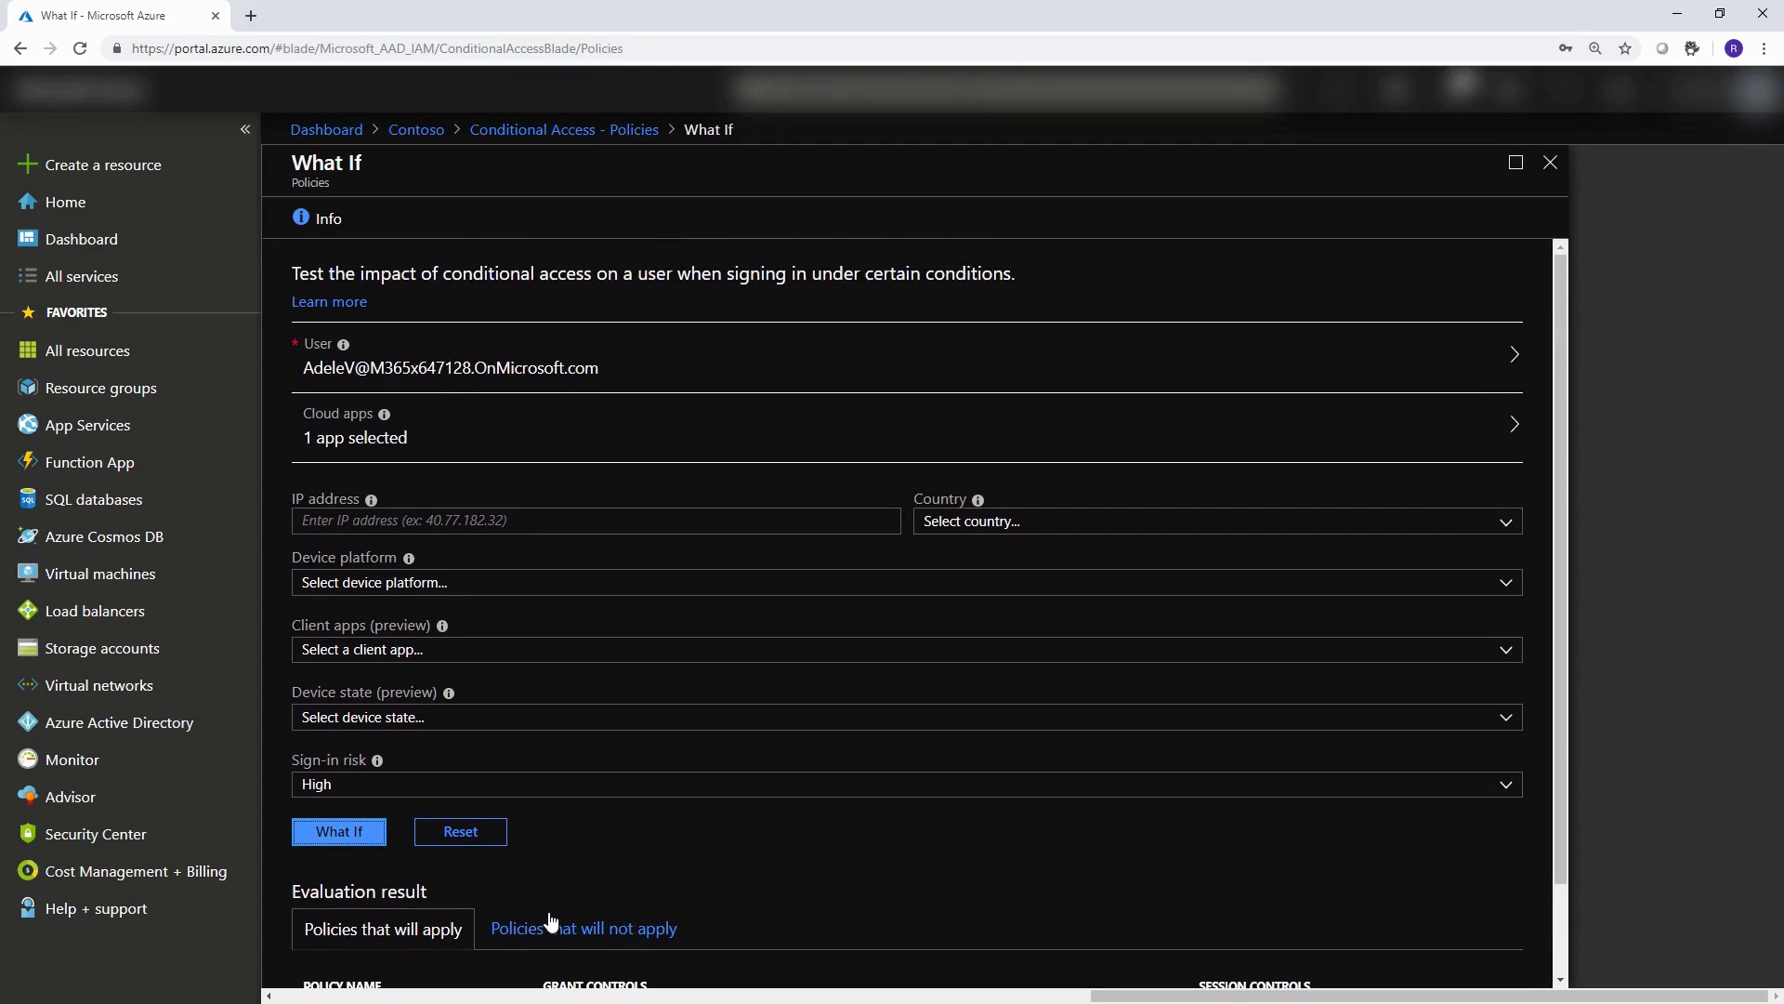